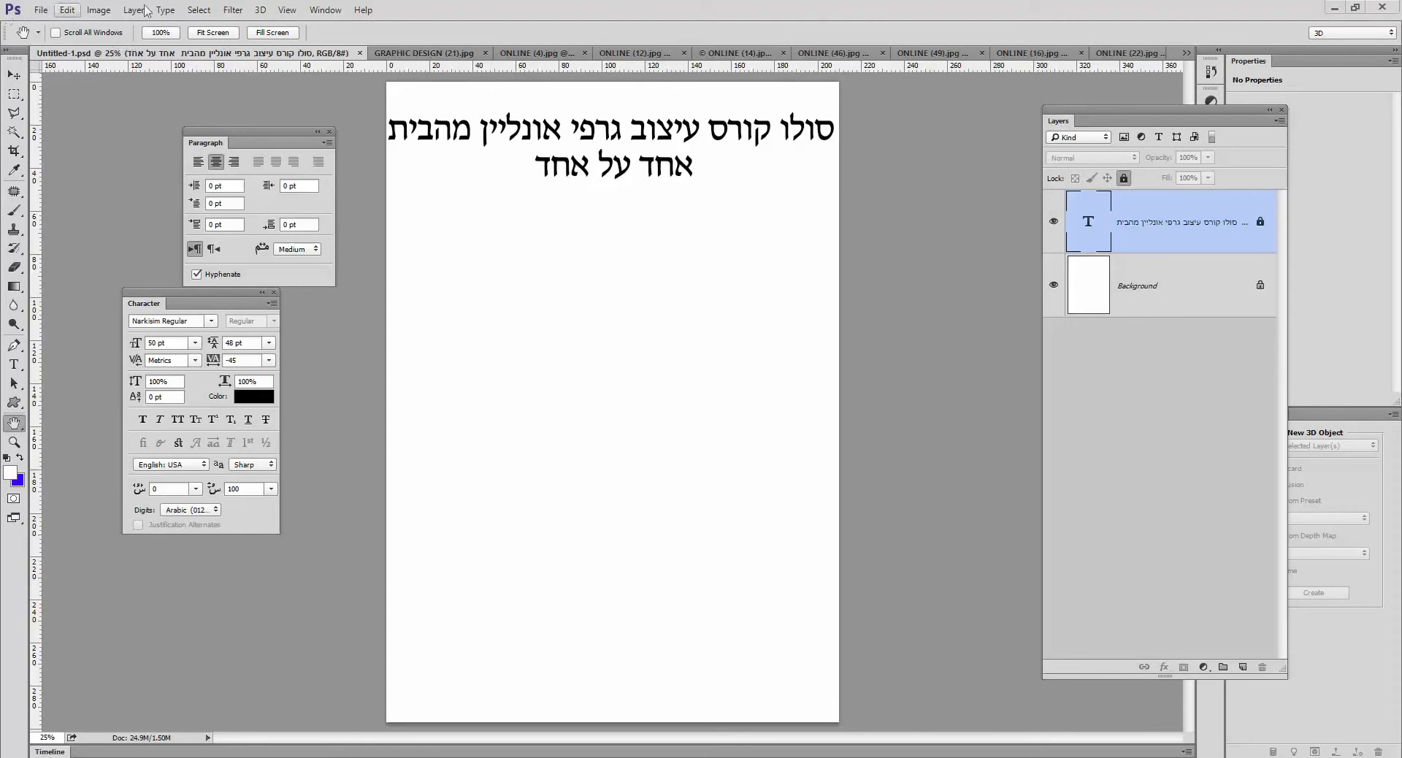
left_click(40, 9)
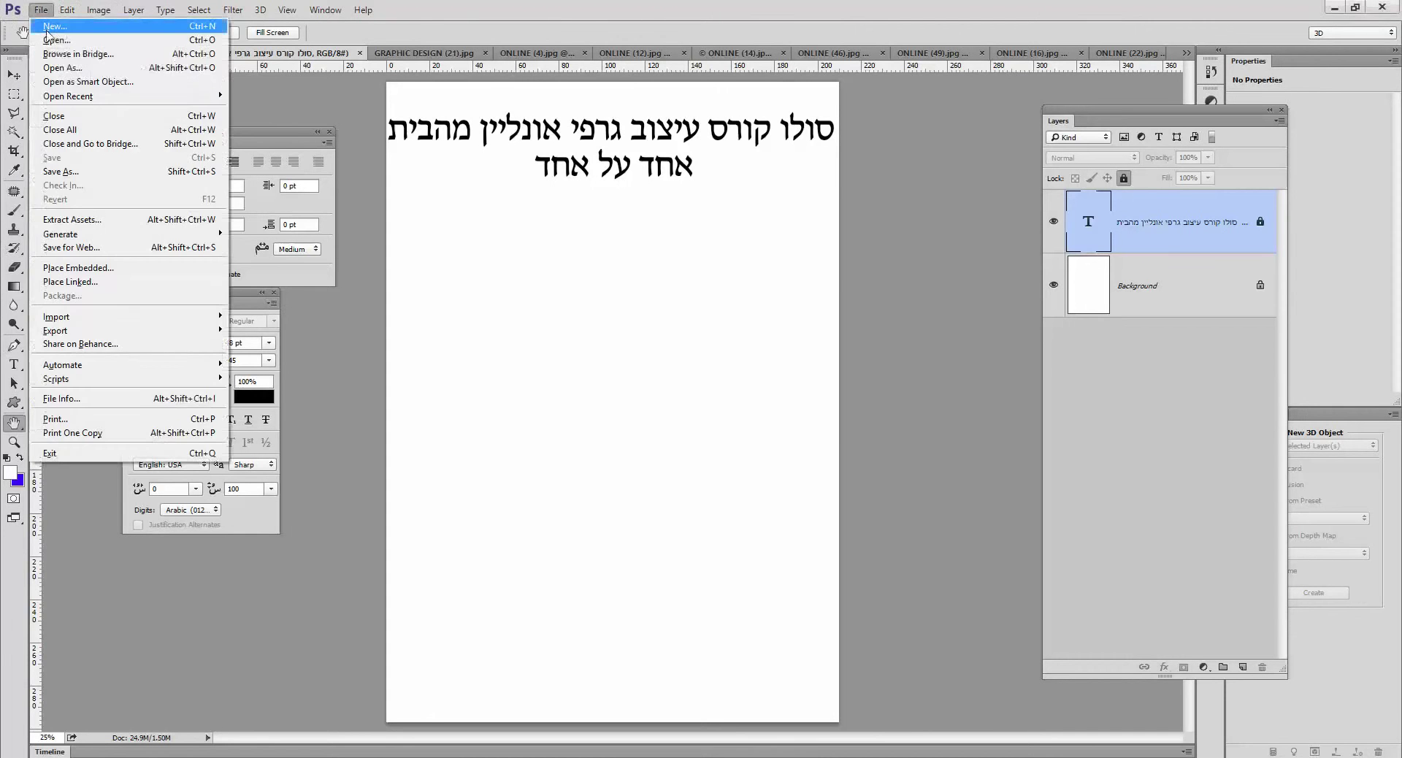
left_click(53, 22)
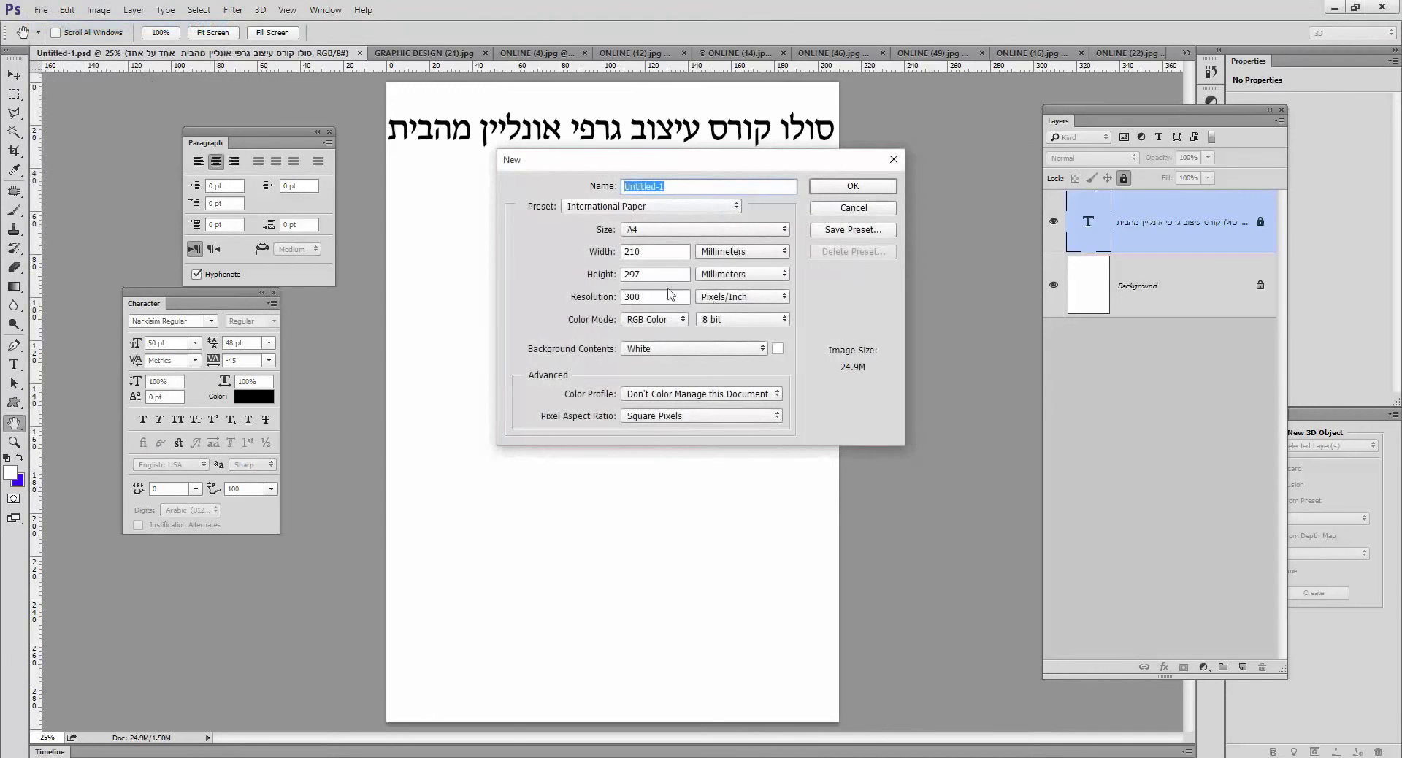
left_click(848, 210)
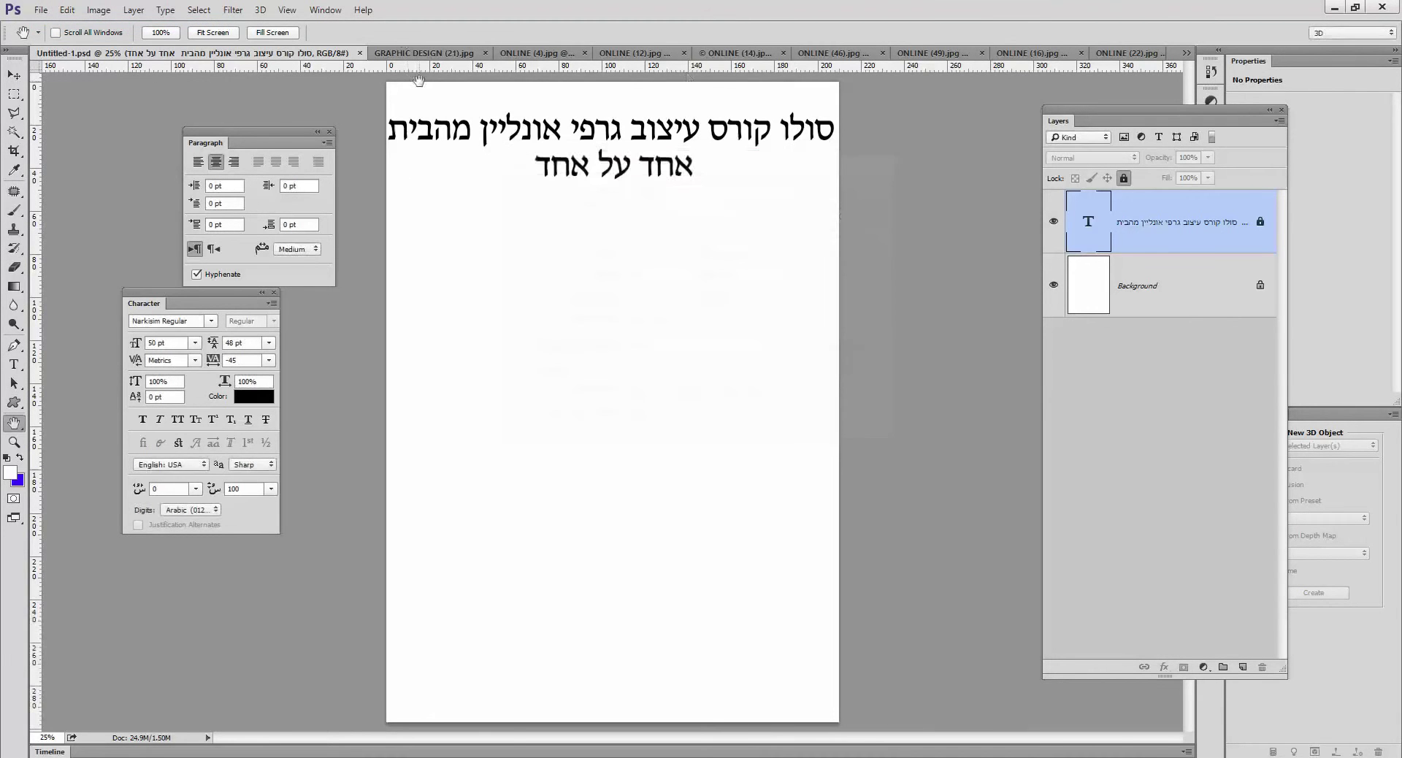
- Look through the open images GRAPHIC DESIGN (21).jpg and ONLINE (4).jpg and return to Untitled-1.psd
left_click(422, 53)
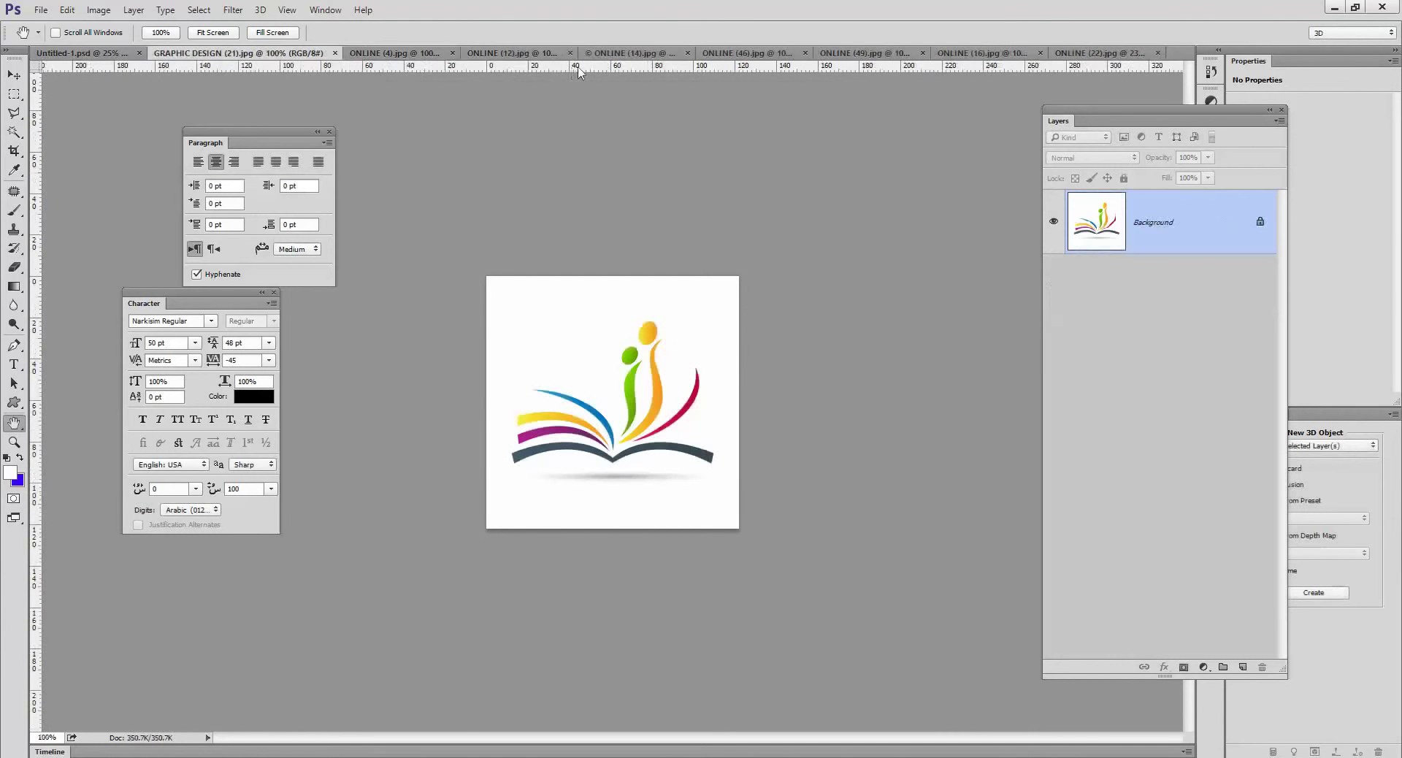
left_click(394, 53)
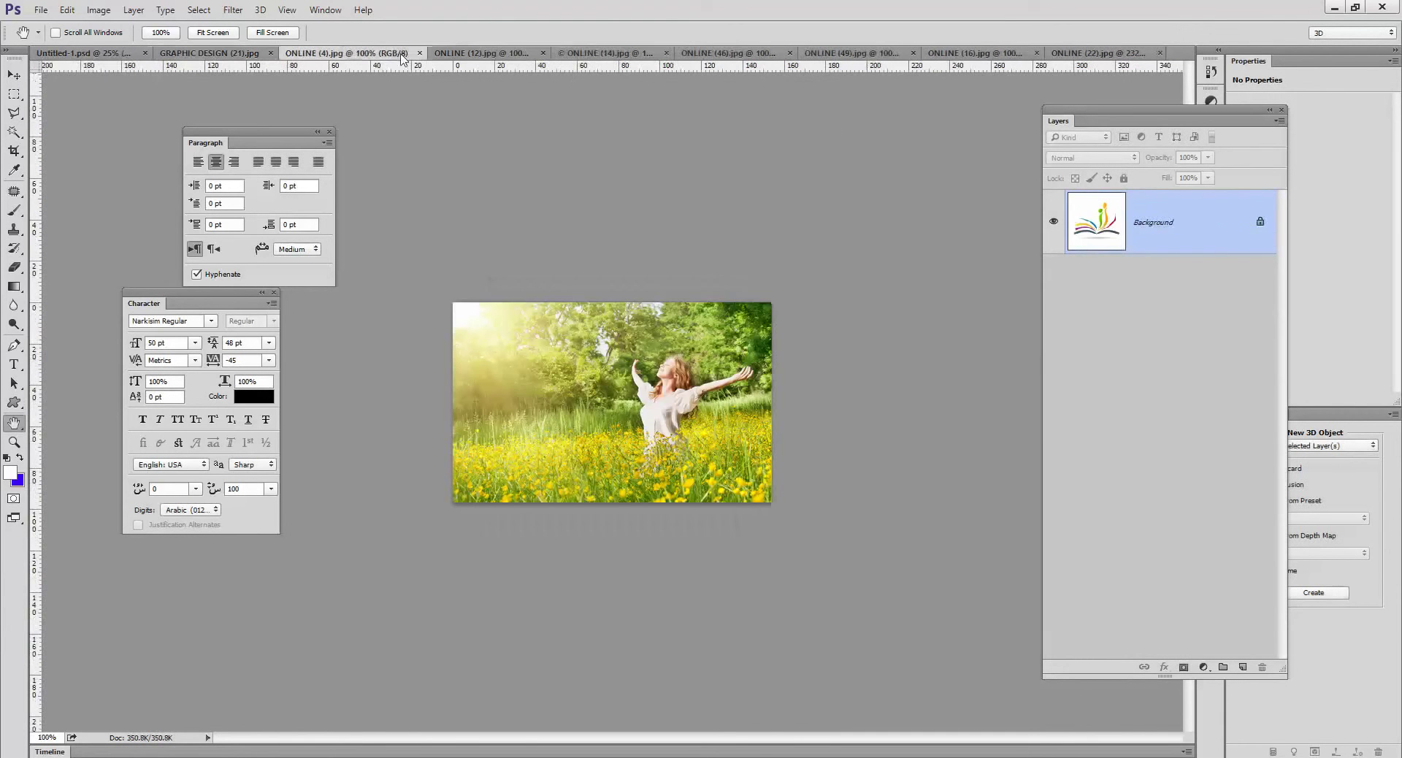
left_click(66, 54)
left_click(40, 10)
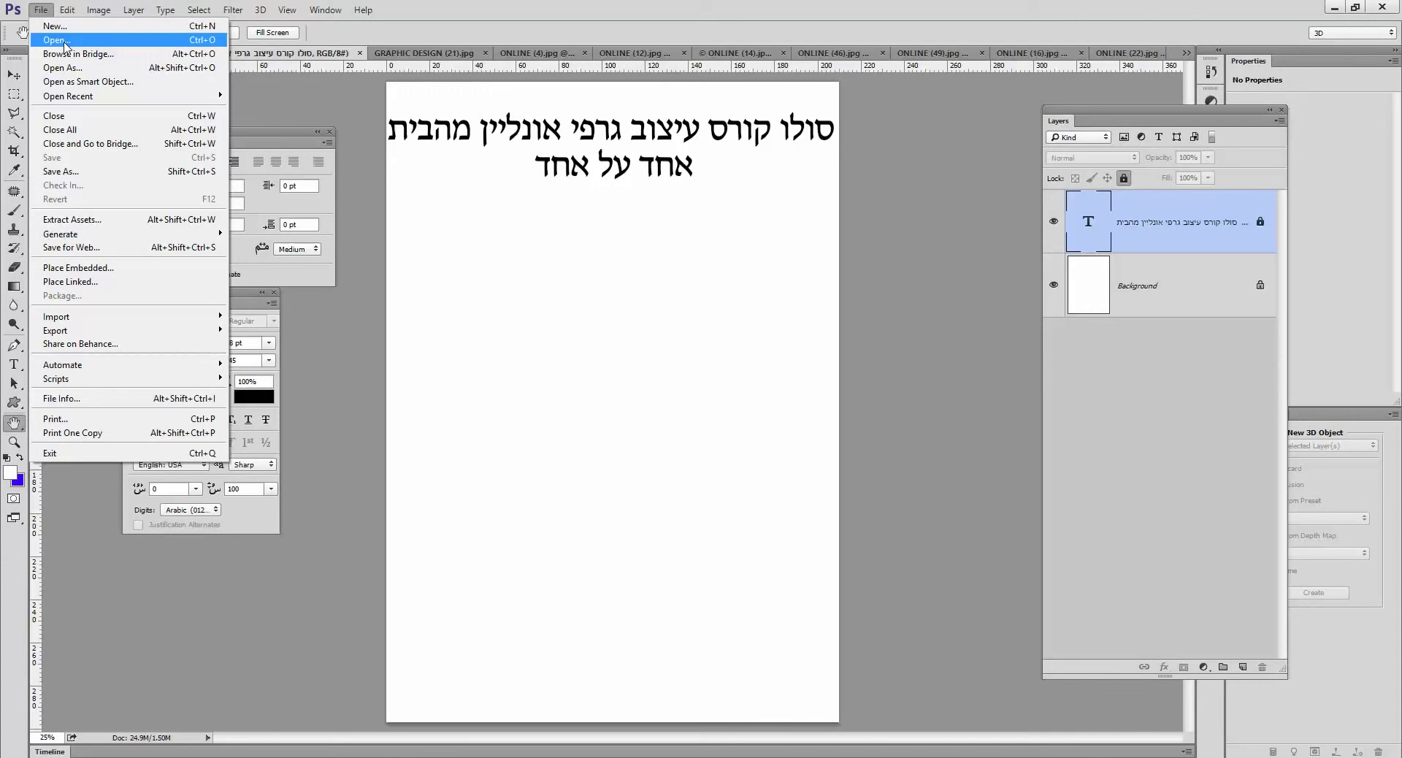
left_click(504, 351)
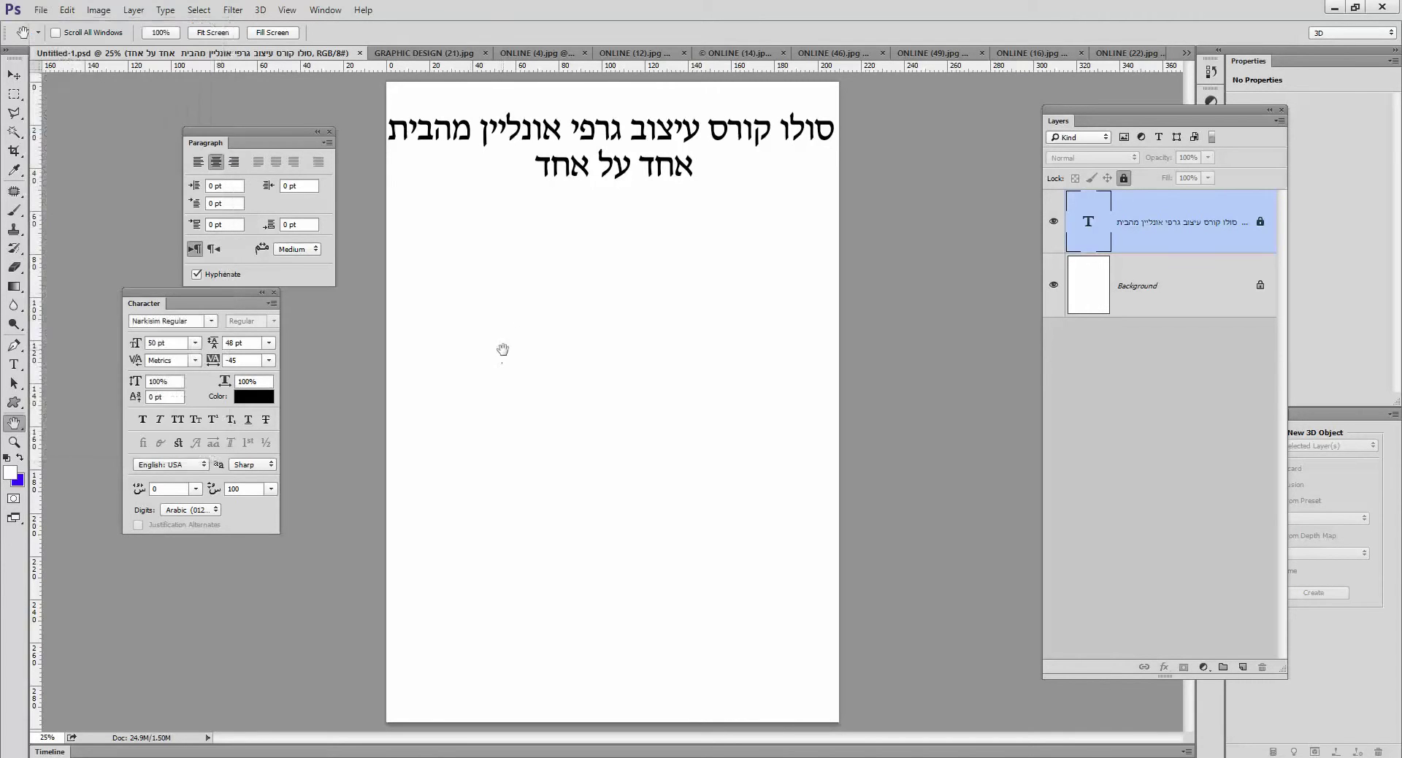
- Tile all open documents in the workspace and close the floating Paragraph and Character panels
left_click(325, 10)
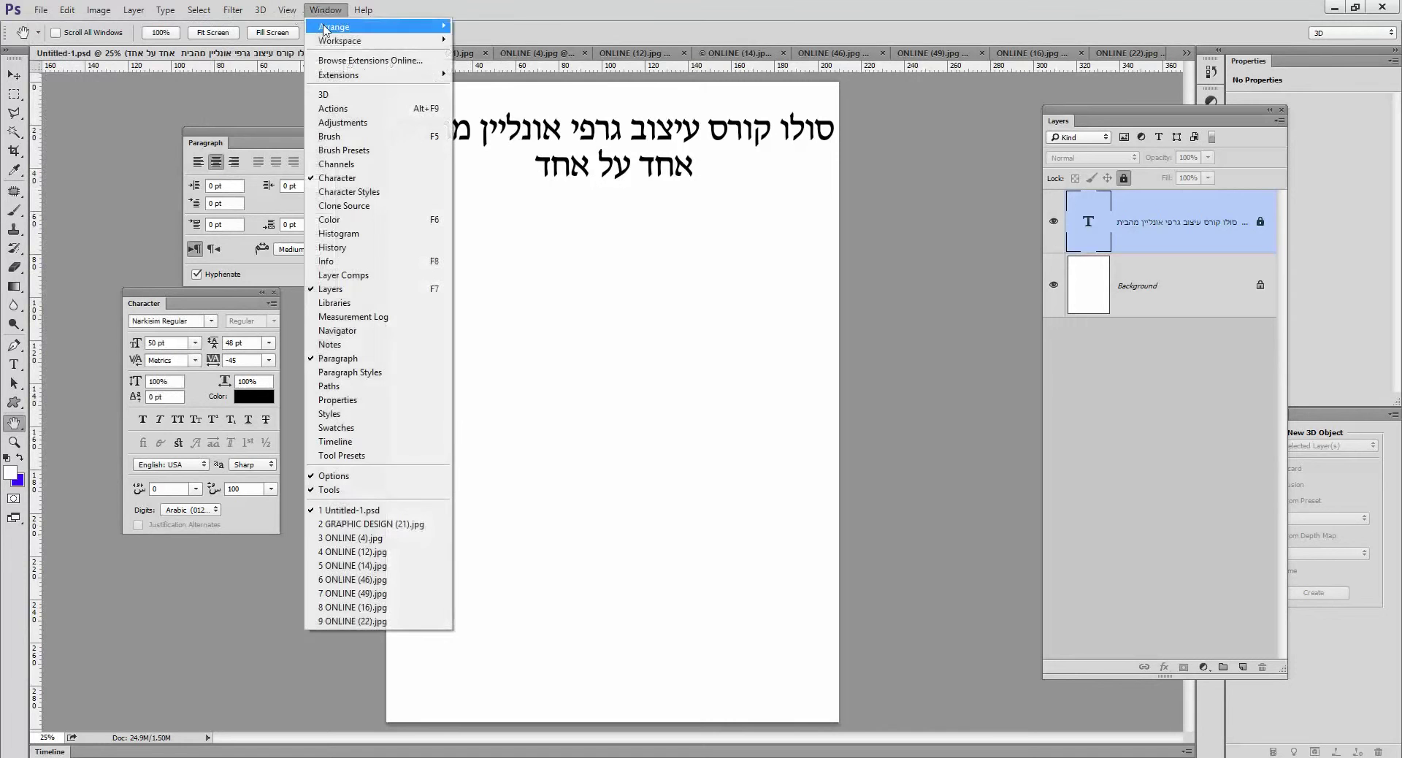
mouse_move(352, 31)
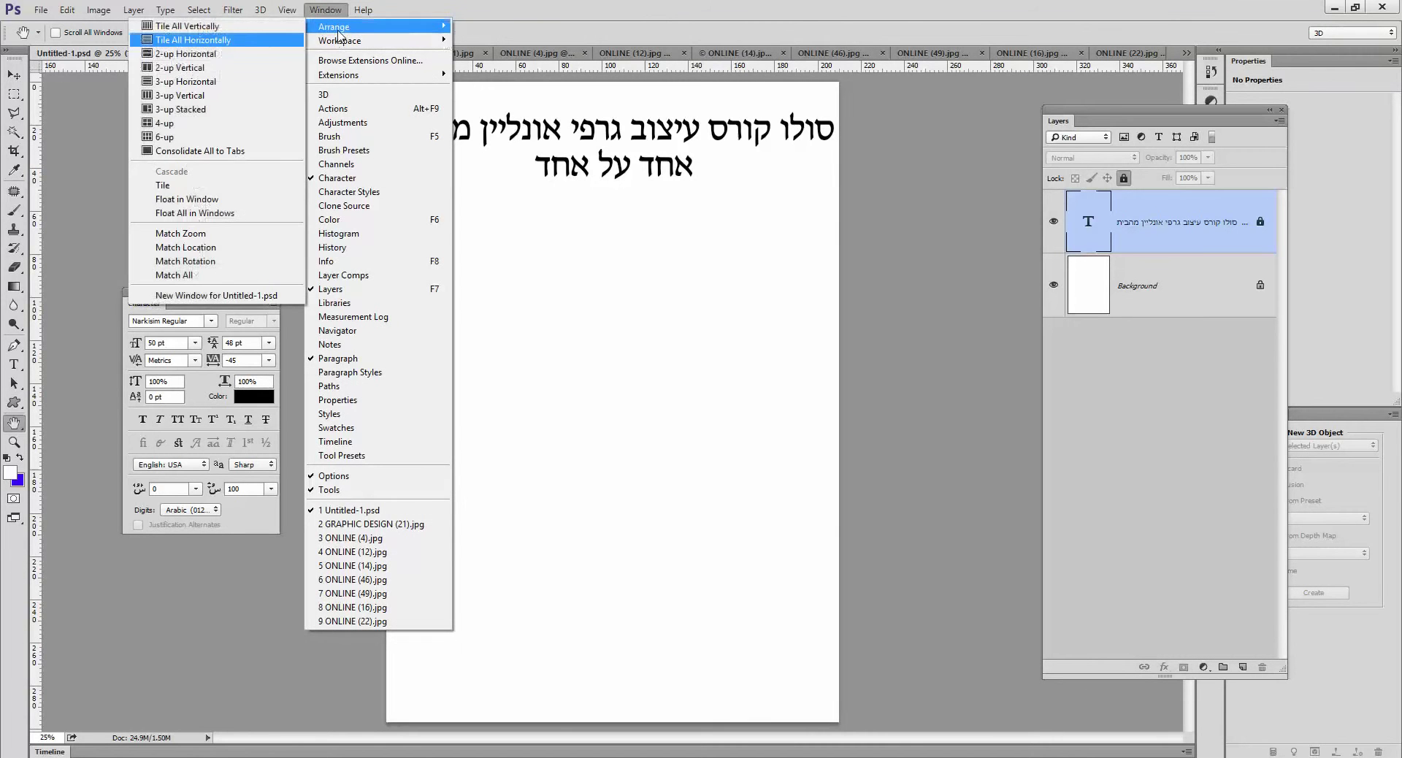
left_click(209, 185)
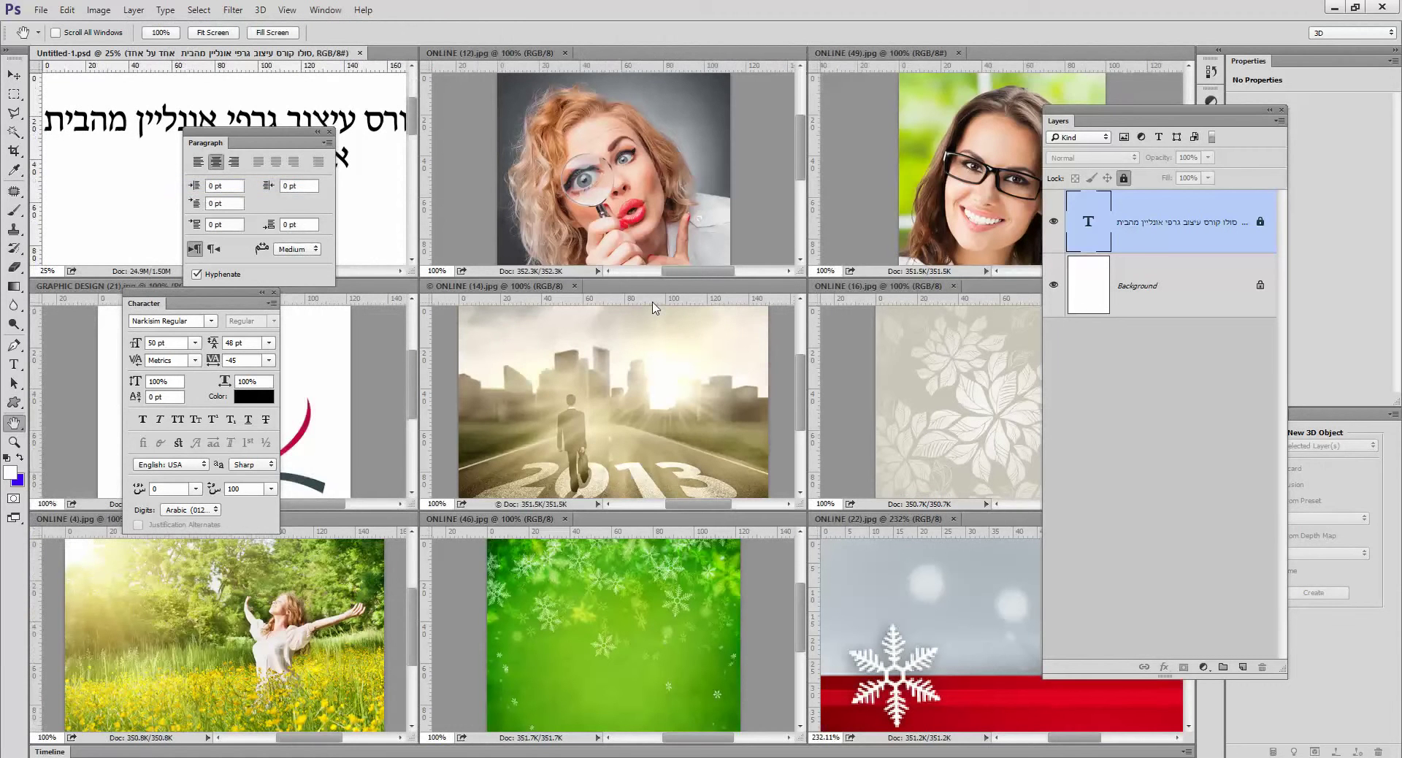
left_click(330, 132)
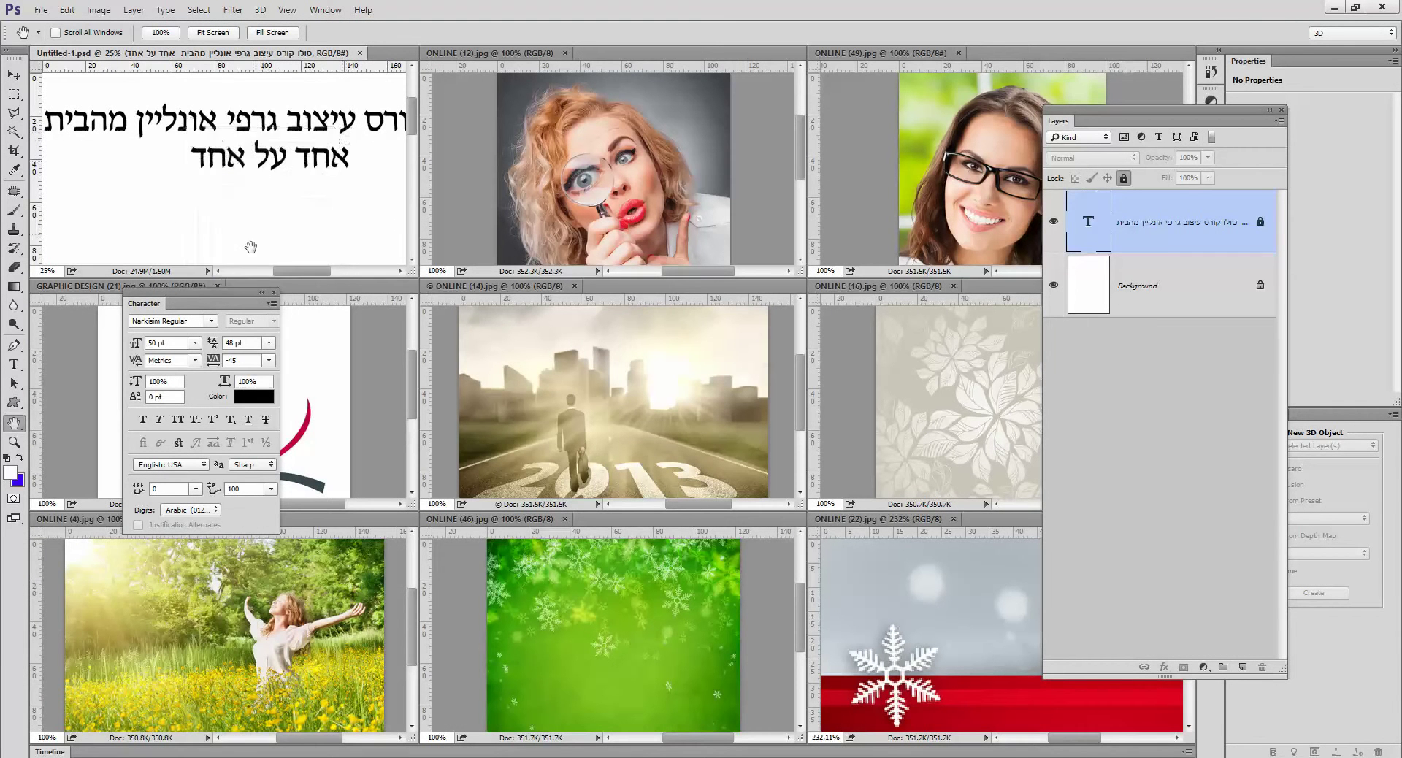
left_click(273, 292)
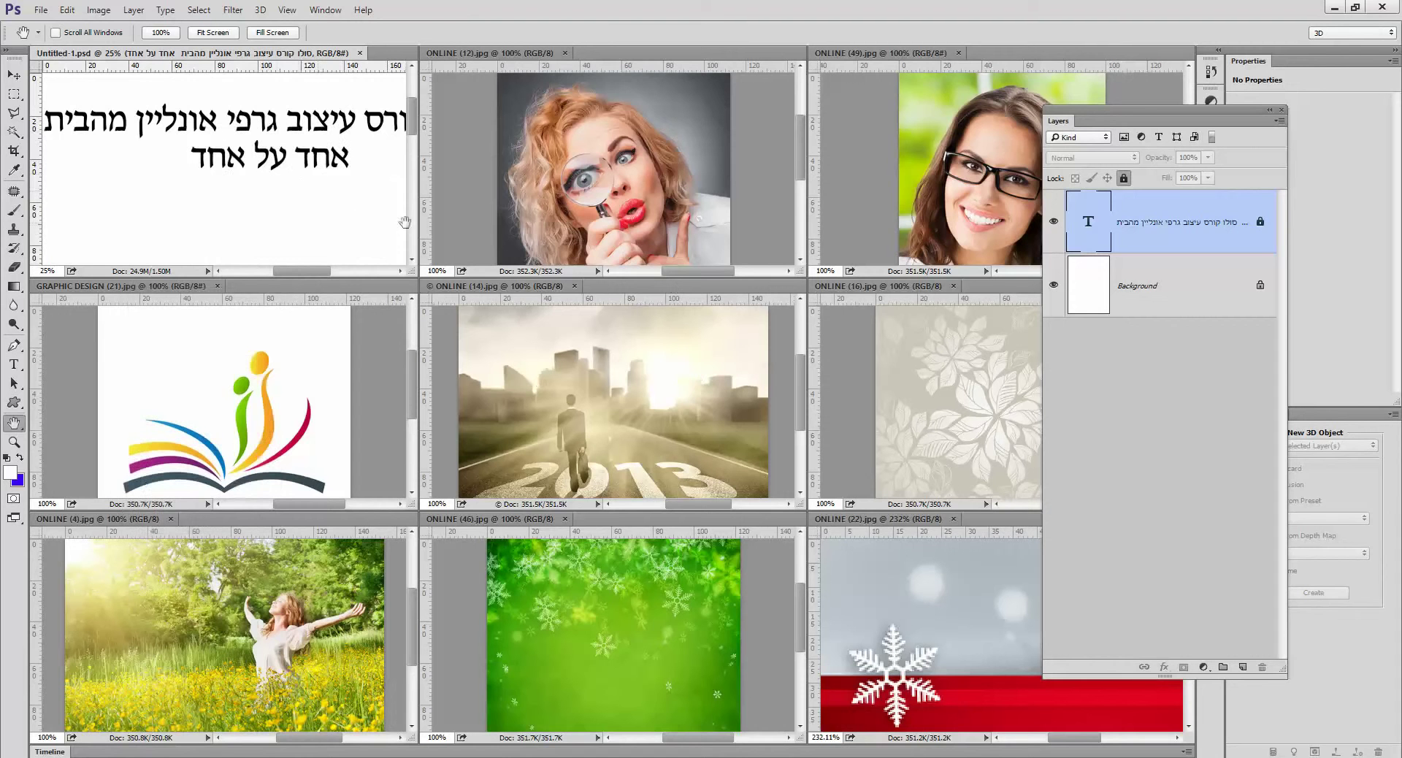
- Copy the magnifying-glass woman, the woman with glasses and the open-book logo into Untitled-1.psd with the Move tool
left_click(13, 75)
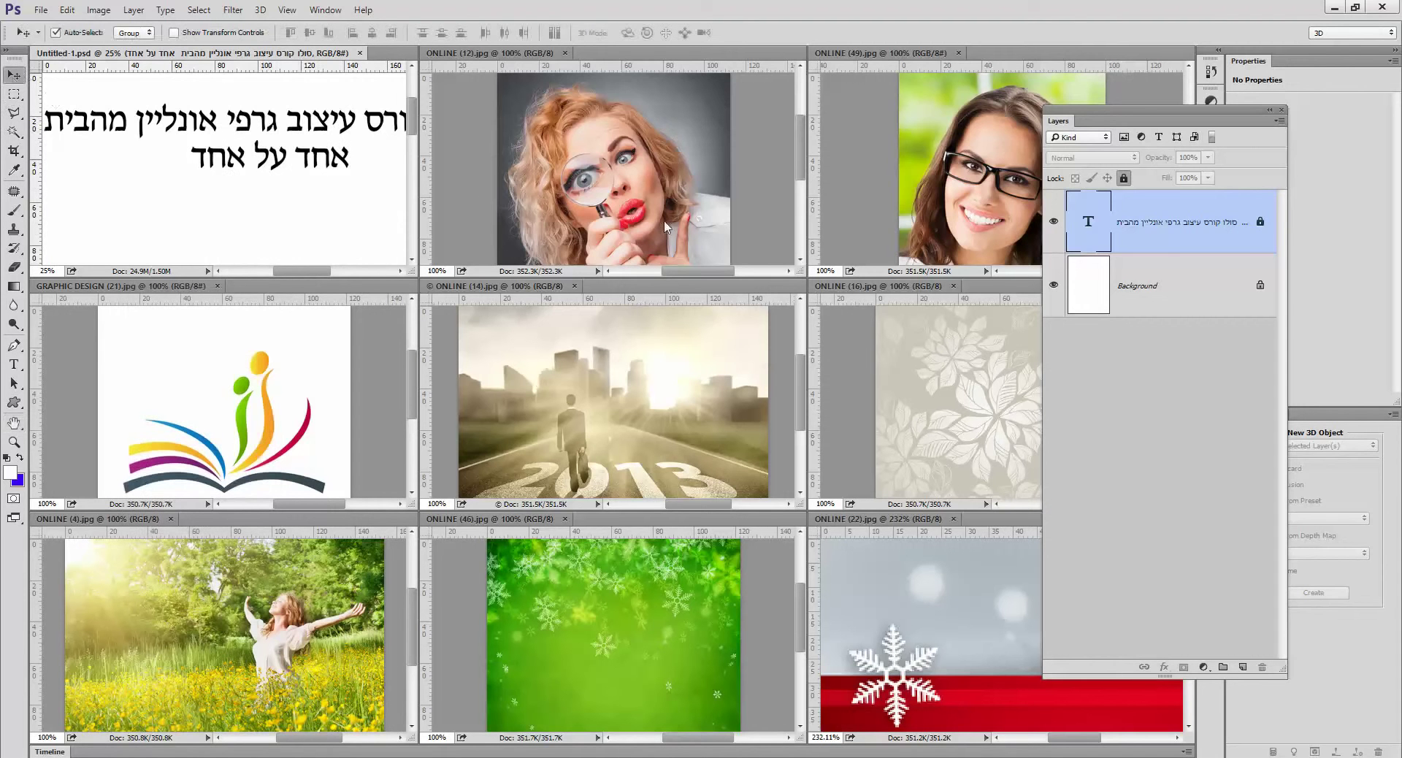
left_click(637, 186)
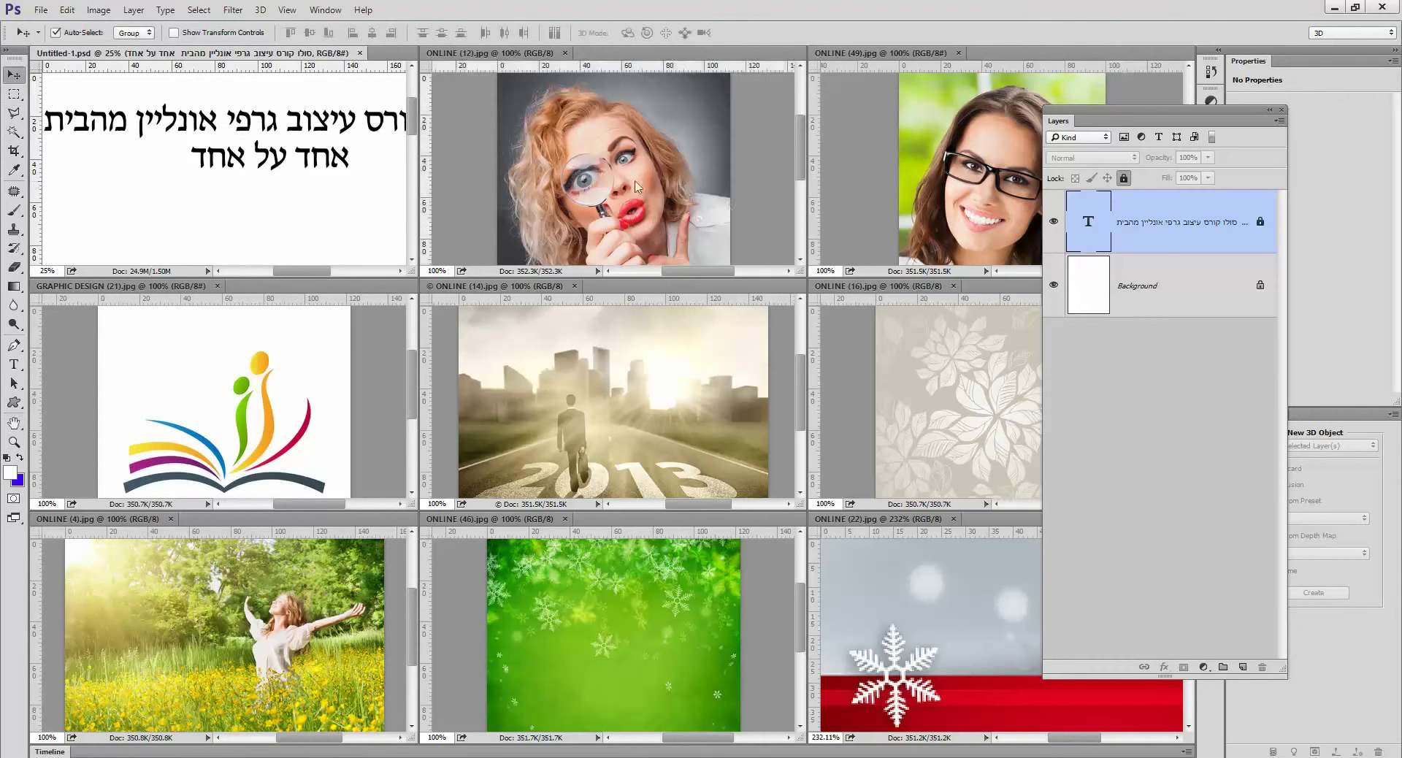
left_click_drag(636, 186, 256, 218)
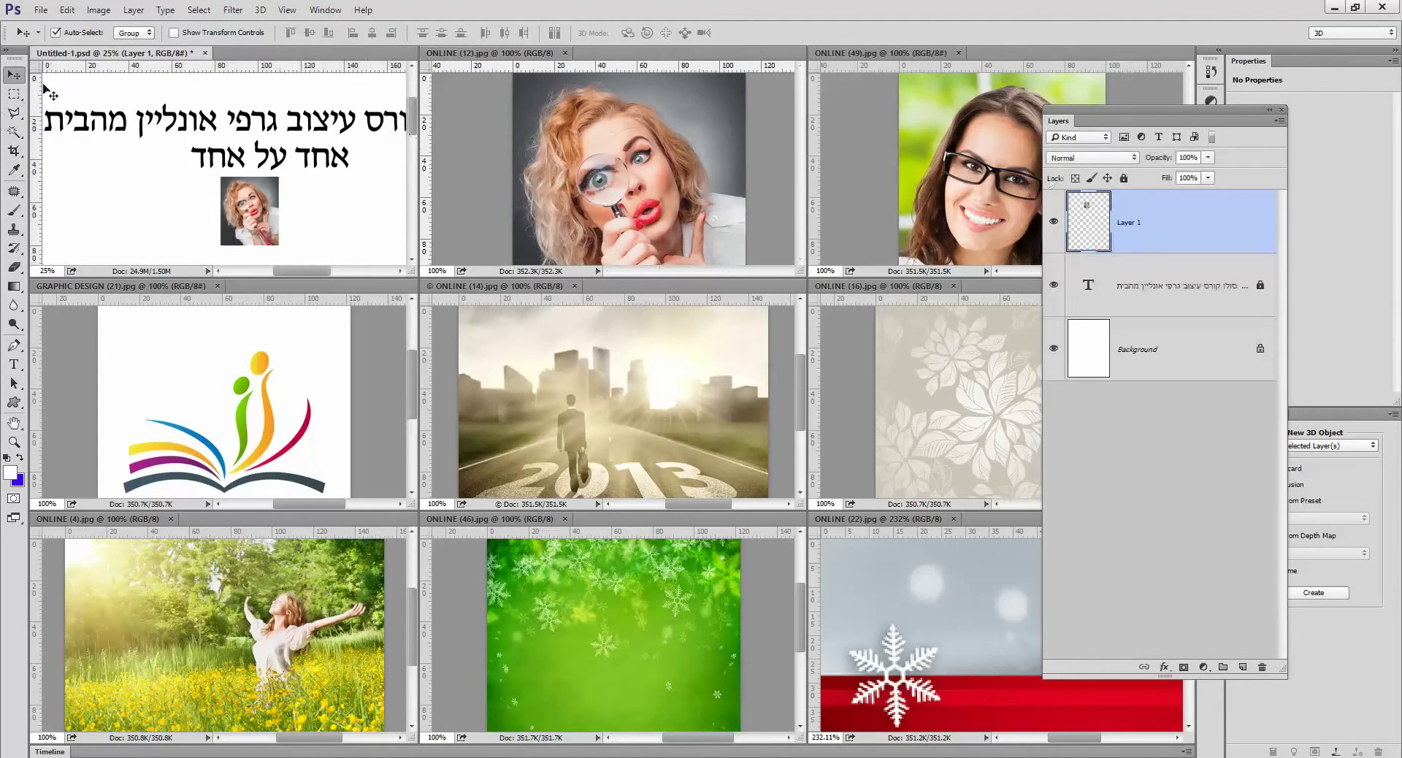
left_click_drag(949, 166, 171, 211)
left_click_drag(219, 409, 248, 194)
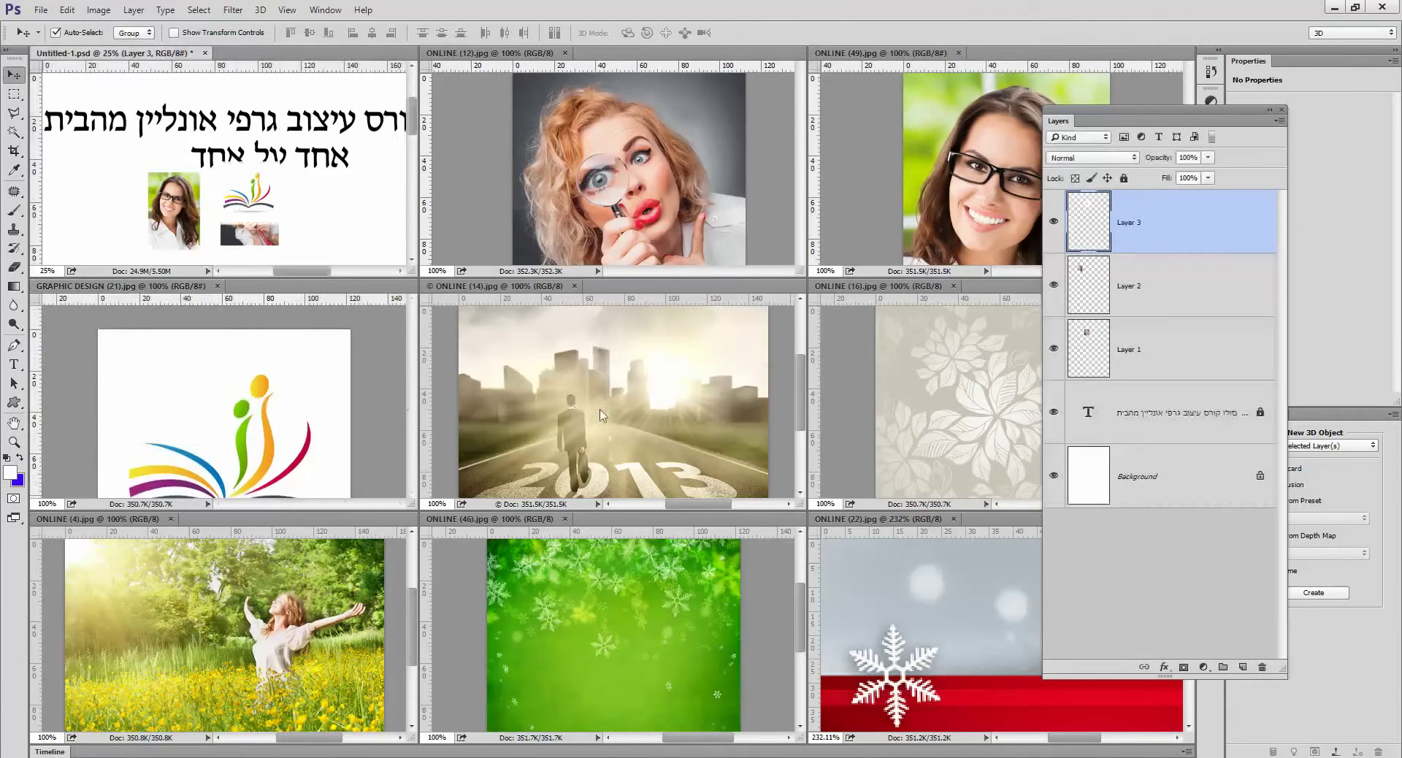
- Copy the 2013 road, beige floral, green snowflake and red ribbon images into Untitled-1.psd
left_click_drag(601, 415, 256, 238)
left_click_drag(934, 447, 298, 216)
left_click_drag(639, 697, 265, 242)
left_click_drag(898, 577, 262, 228)
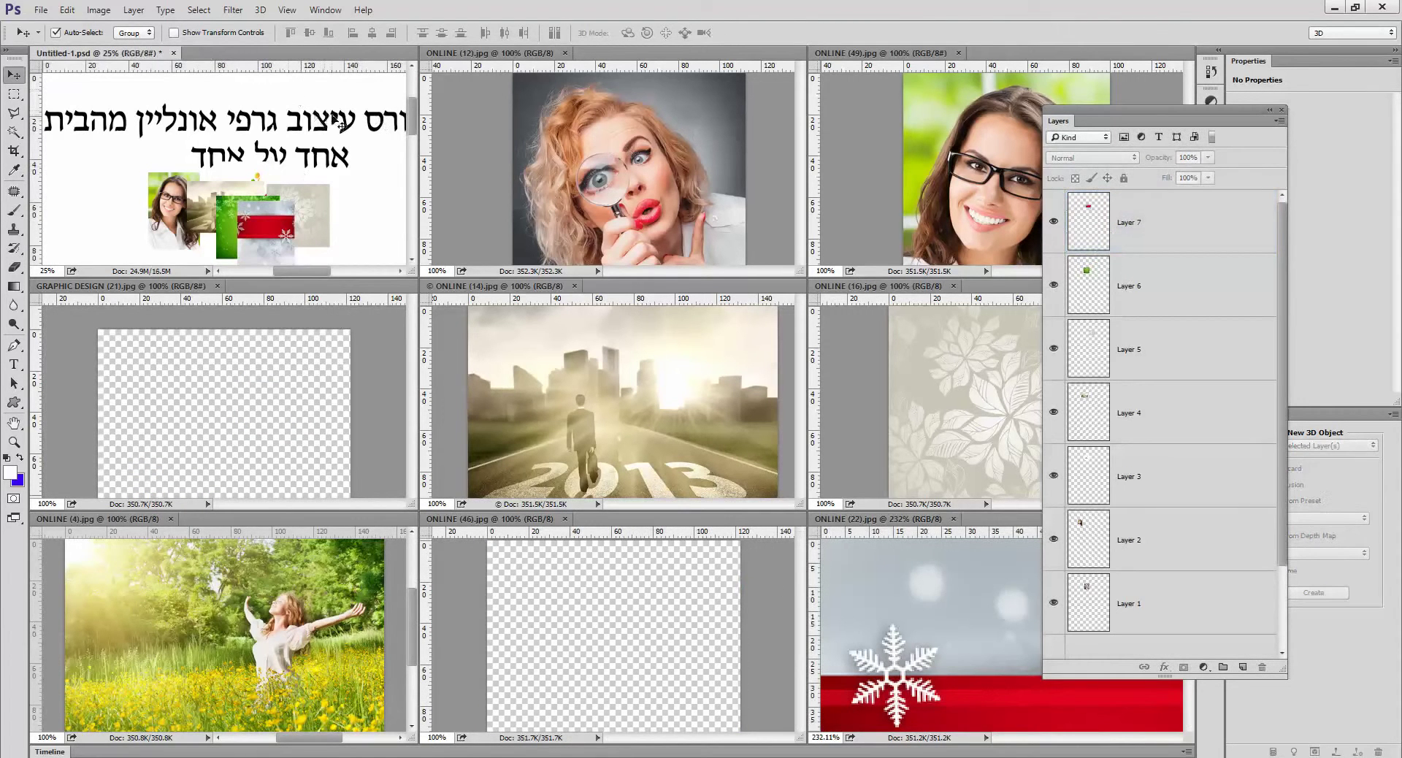
- Consolidate all the tiled documents back into tabs with Untitled-1.psd in front
left_click(325, 10)
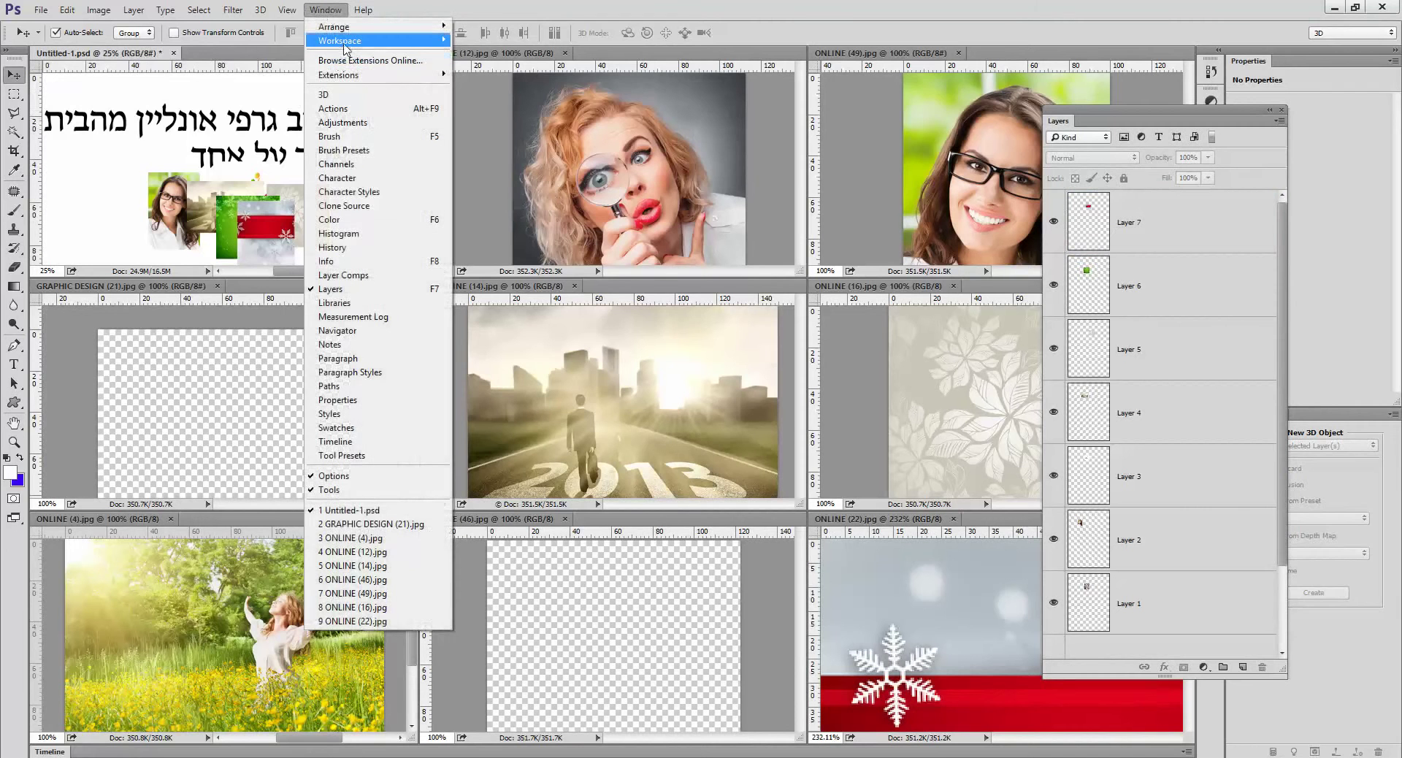
mouse_move(346, 32)
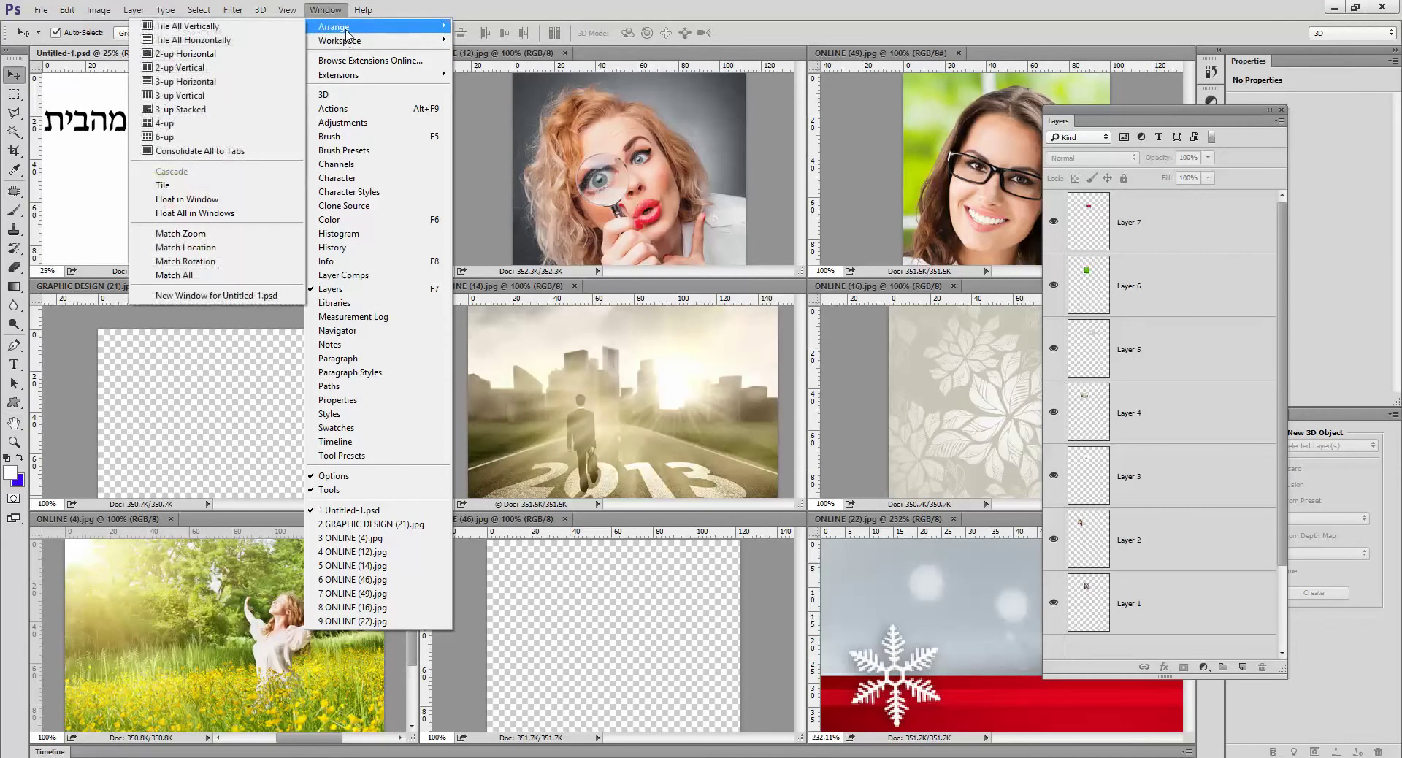
left_click(259, 153)
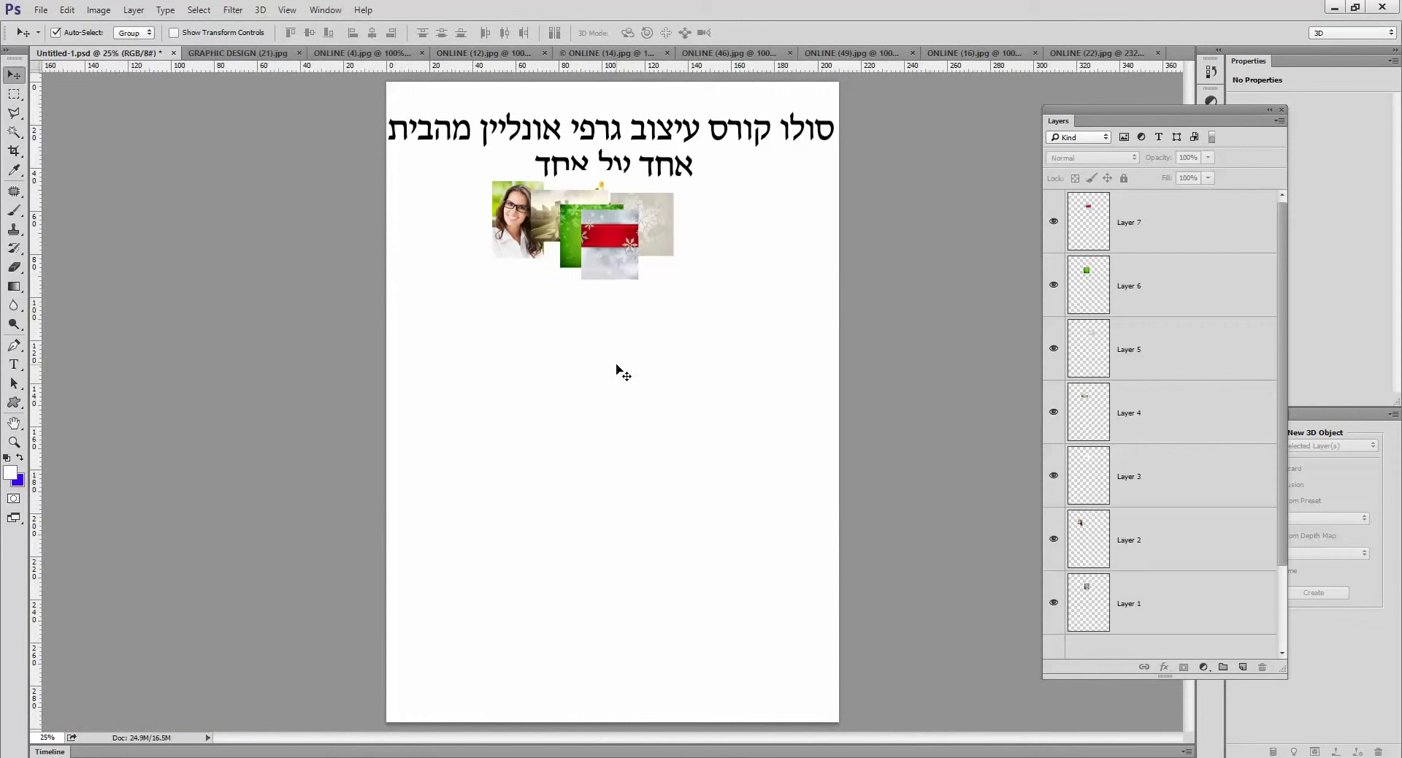
- Move the red ribbon and green snowflake pictures out of the pile into the empty area of the page
left_click_drag(599, 271, 492, 523)
left_click_drag(589, 252, 571, 442)
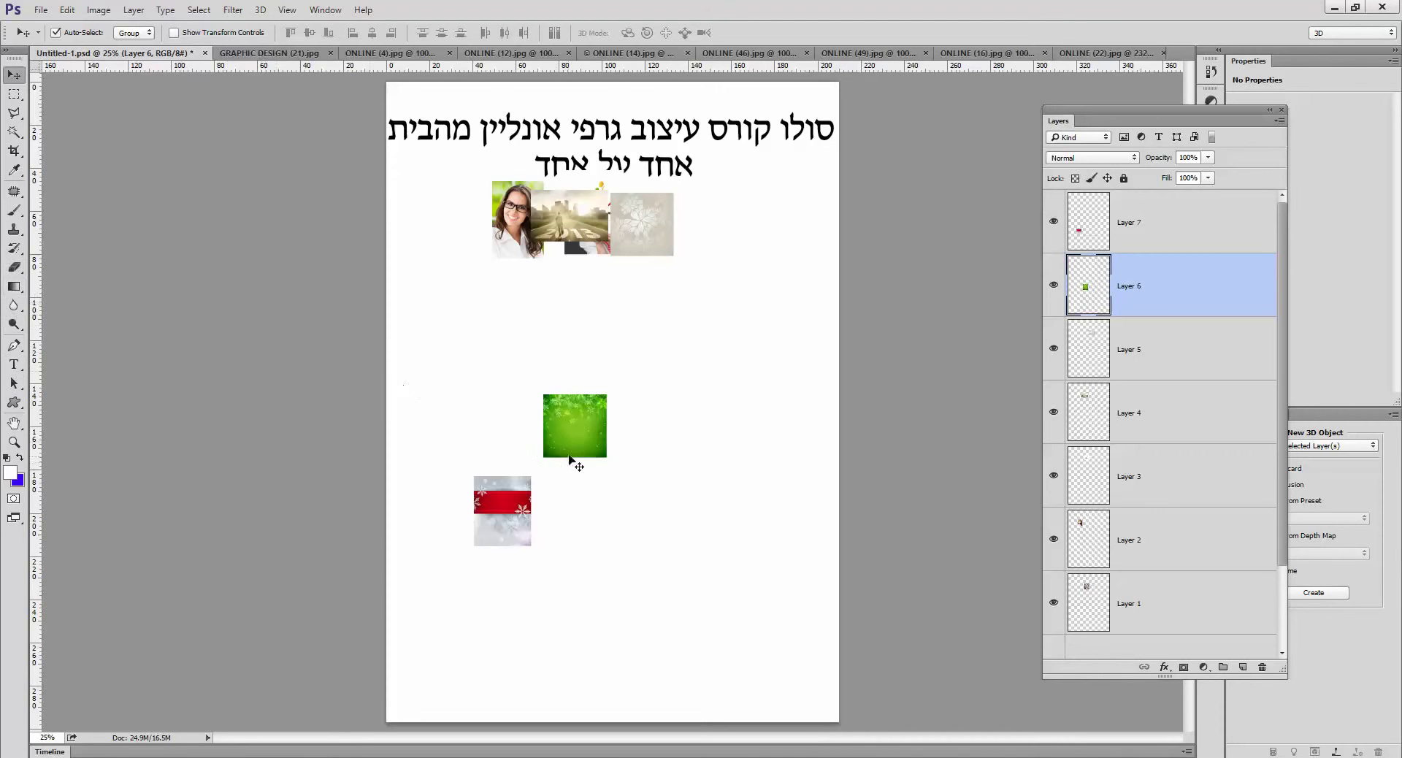
left_click_drag(499, 484, 490, 354)
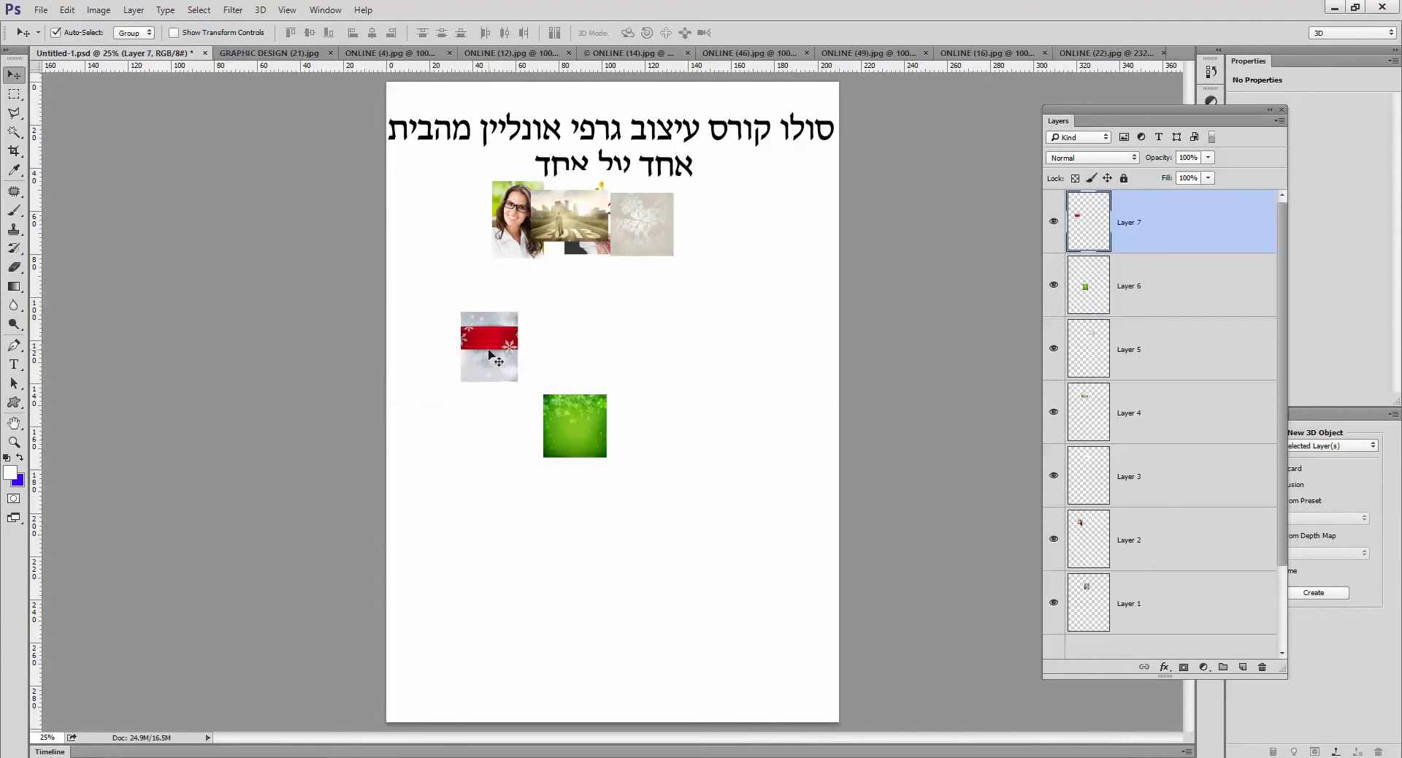
- Free-transform the red ribbon picture so that it stretches over the whole page
key("ctrl")
key("ctrl+t")
left_click_drag(518, 312, 837, 83)
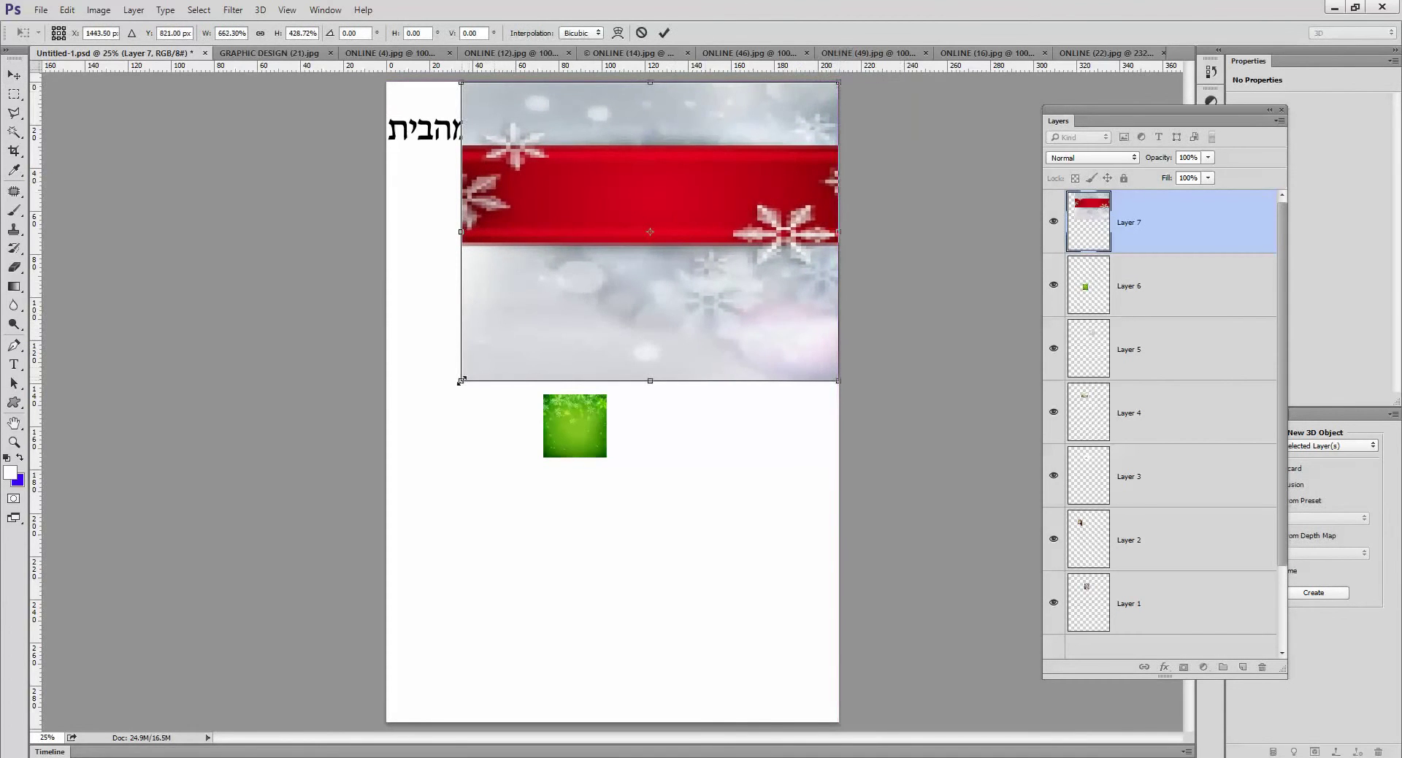
left_click_drag(461, 381, 379, 725)
key("Return")
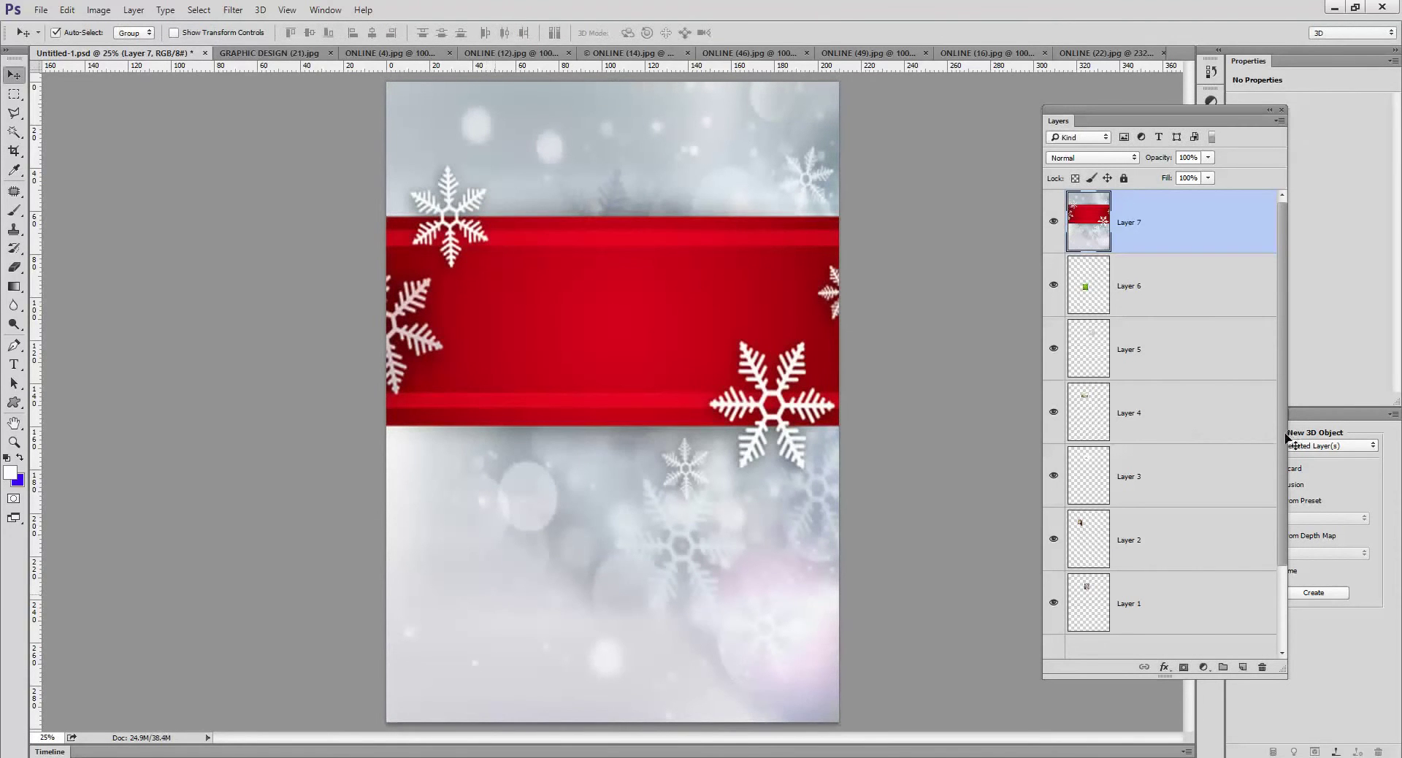
- Move the Hebrew heading's text layer to the top of the layer stack, above the red ribbon picture
scroll(1256, 593, "down", 3)
left_click_drag(1256, 593, 1198, 275)
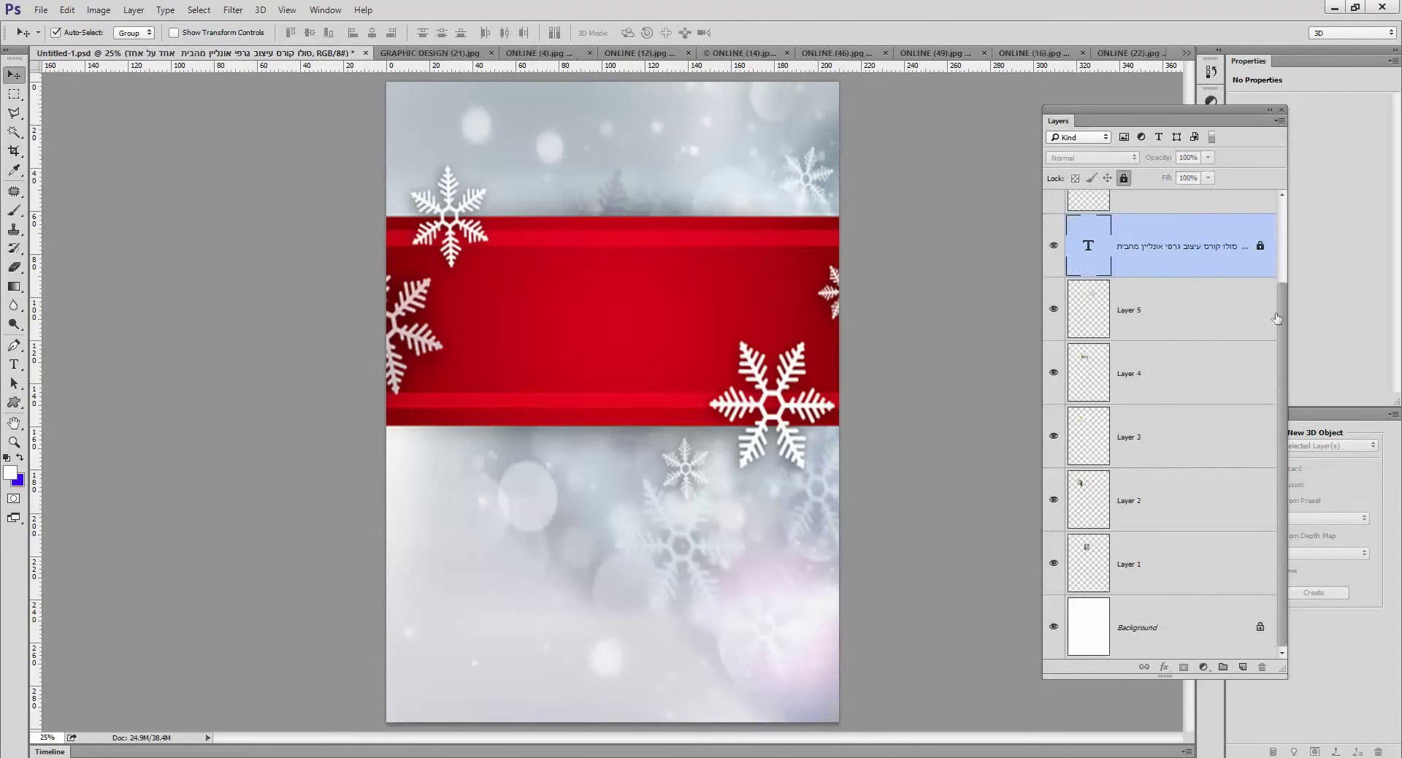
scroll(1207, 201, "up", 2)
left_click(1207, 198)
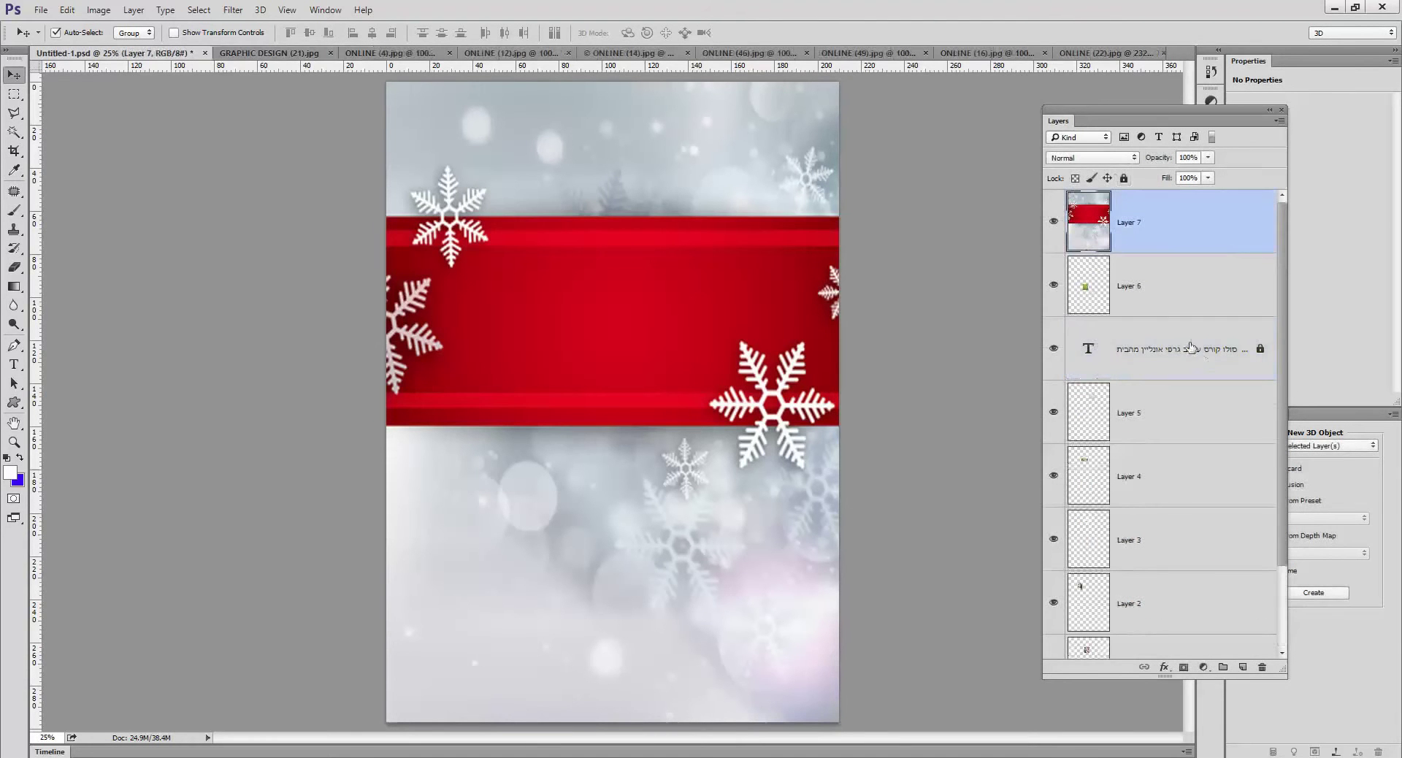
left_click(1153, 348)
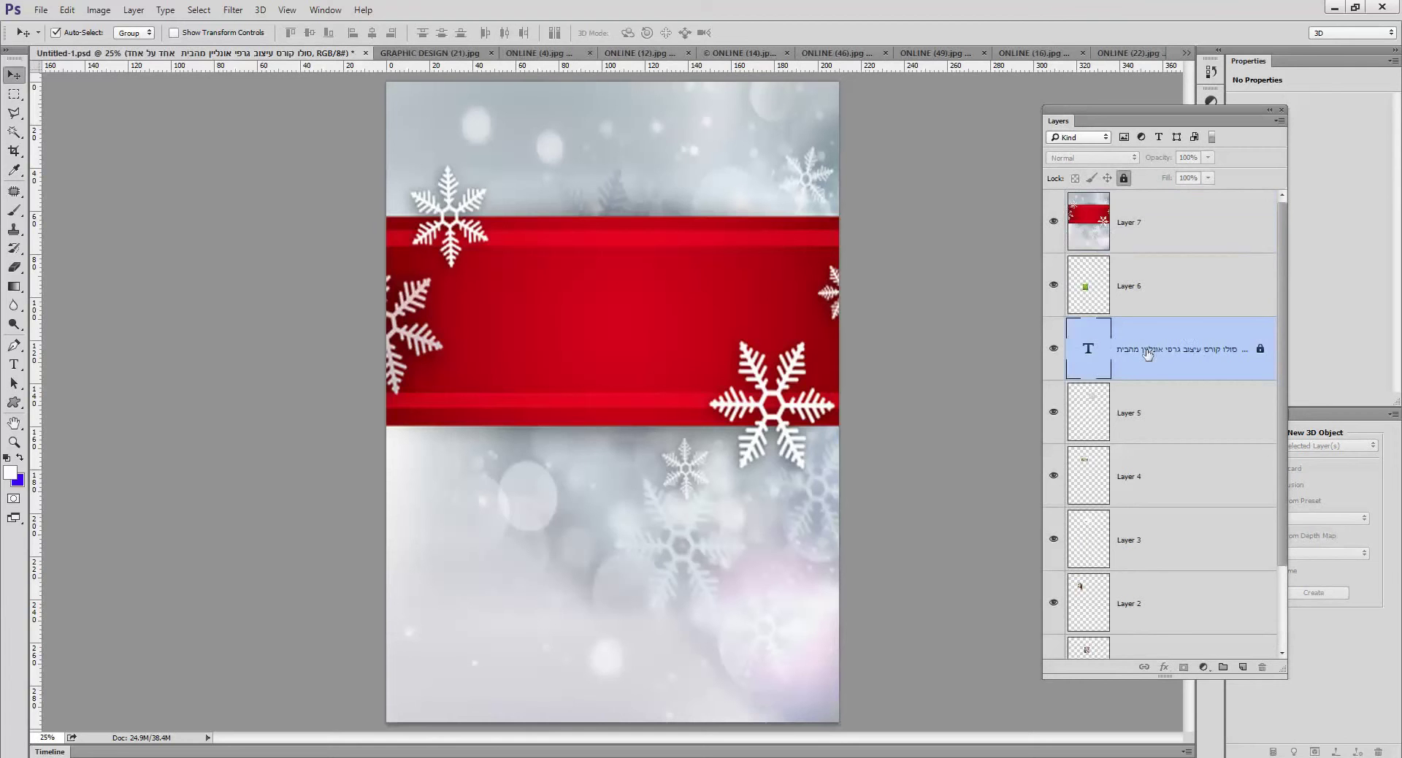
left_click_drag(1154, 349, 1150, 209)
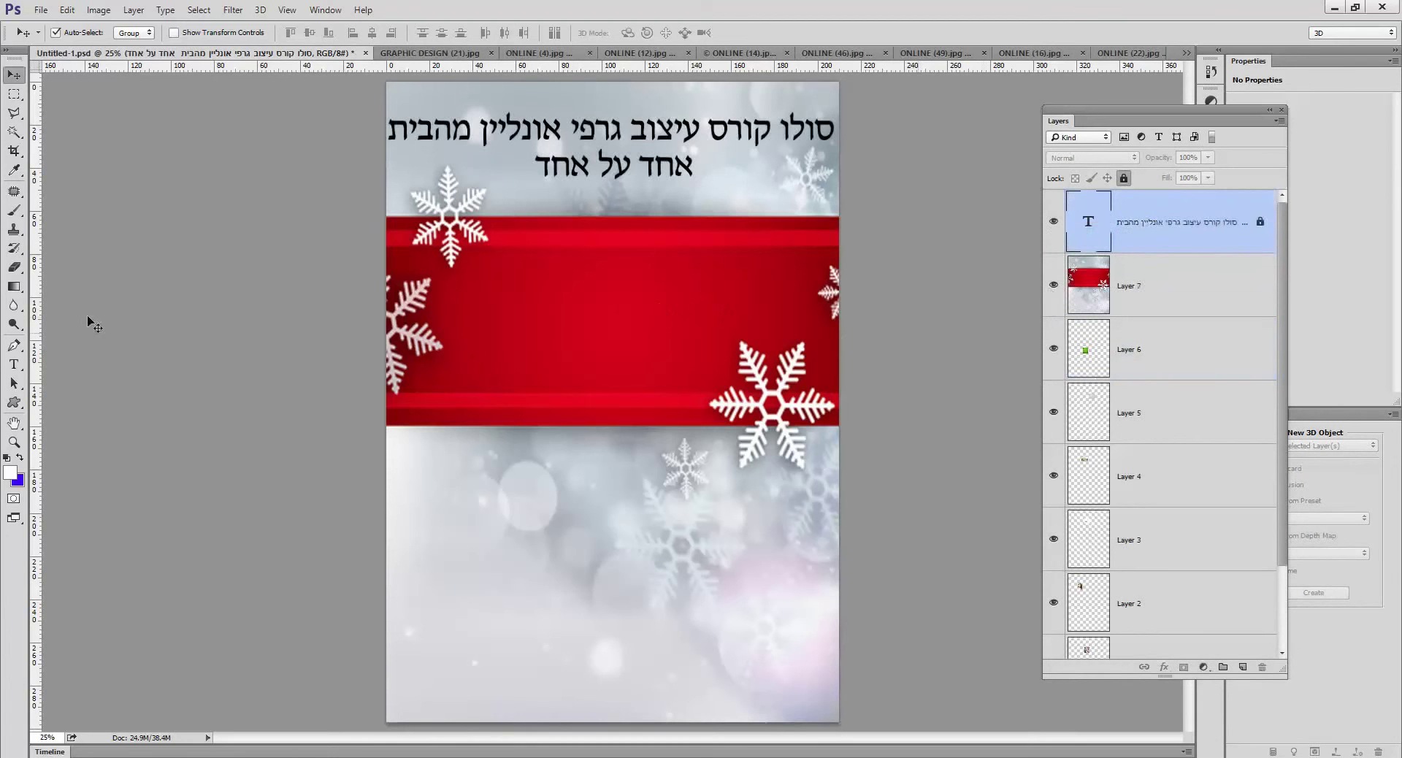
- Add a text layer reading "דגדגדגדג" on the red ribbon
left_click(14, 364)
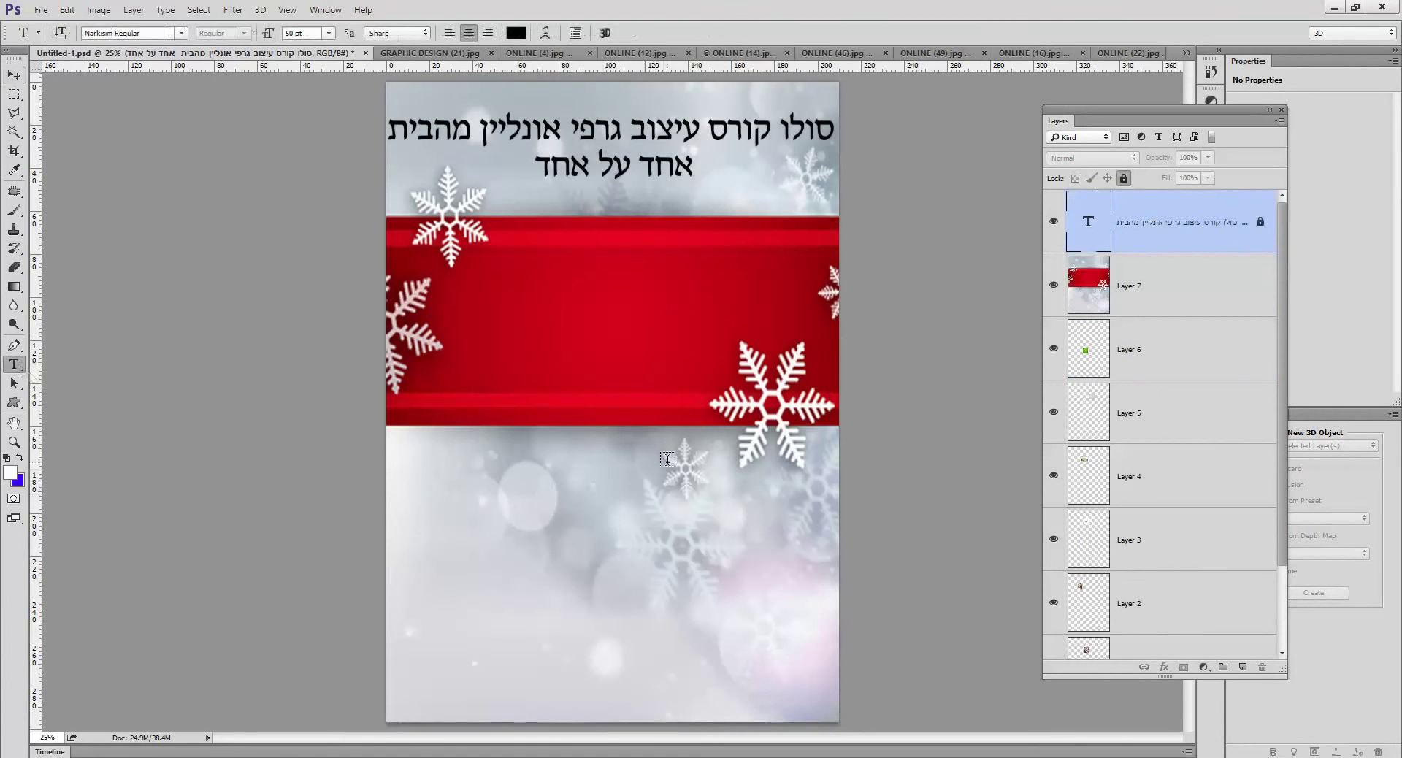
left_click(705, 293)
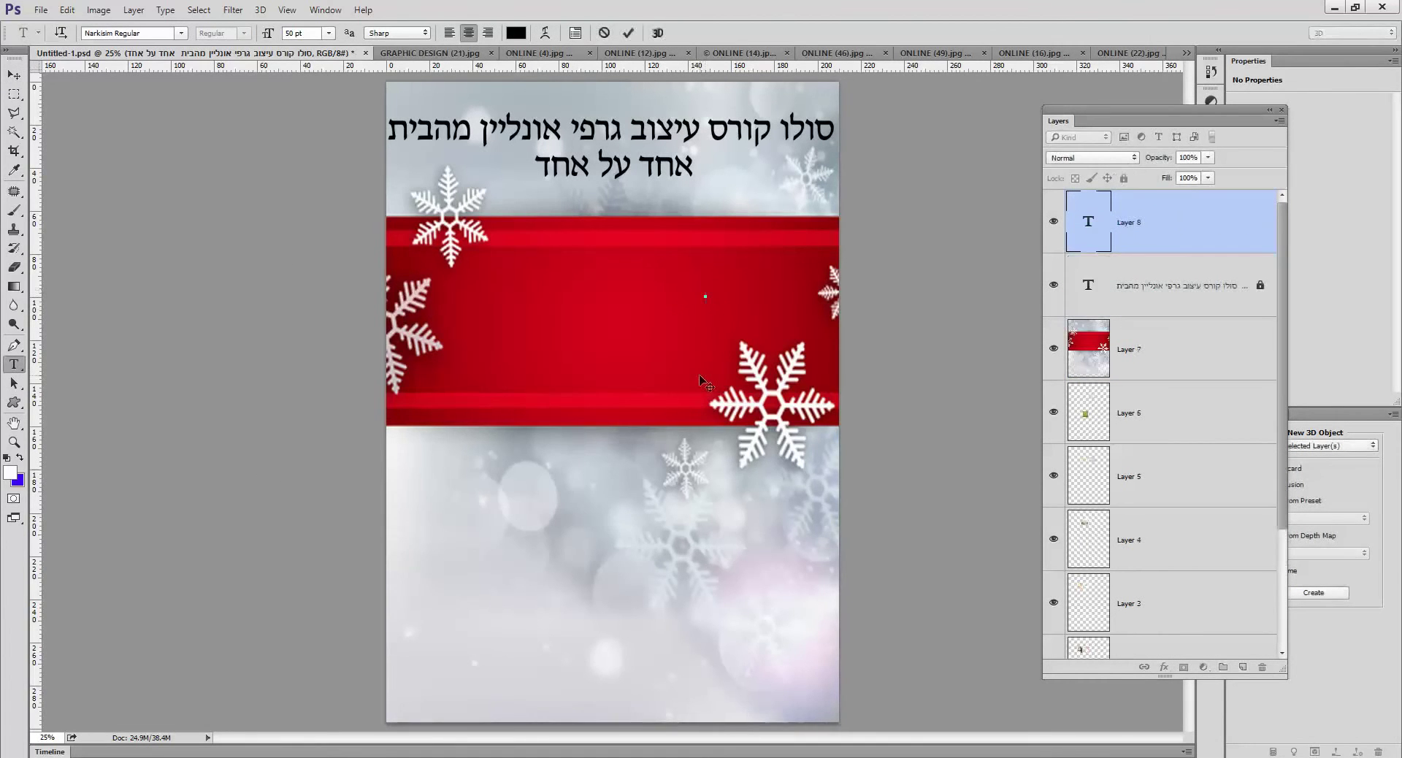
type("דגדגדגדג")
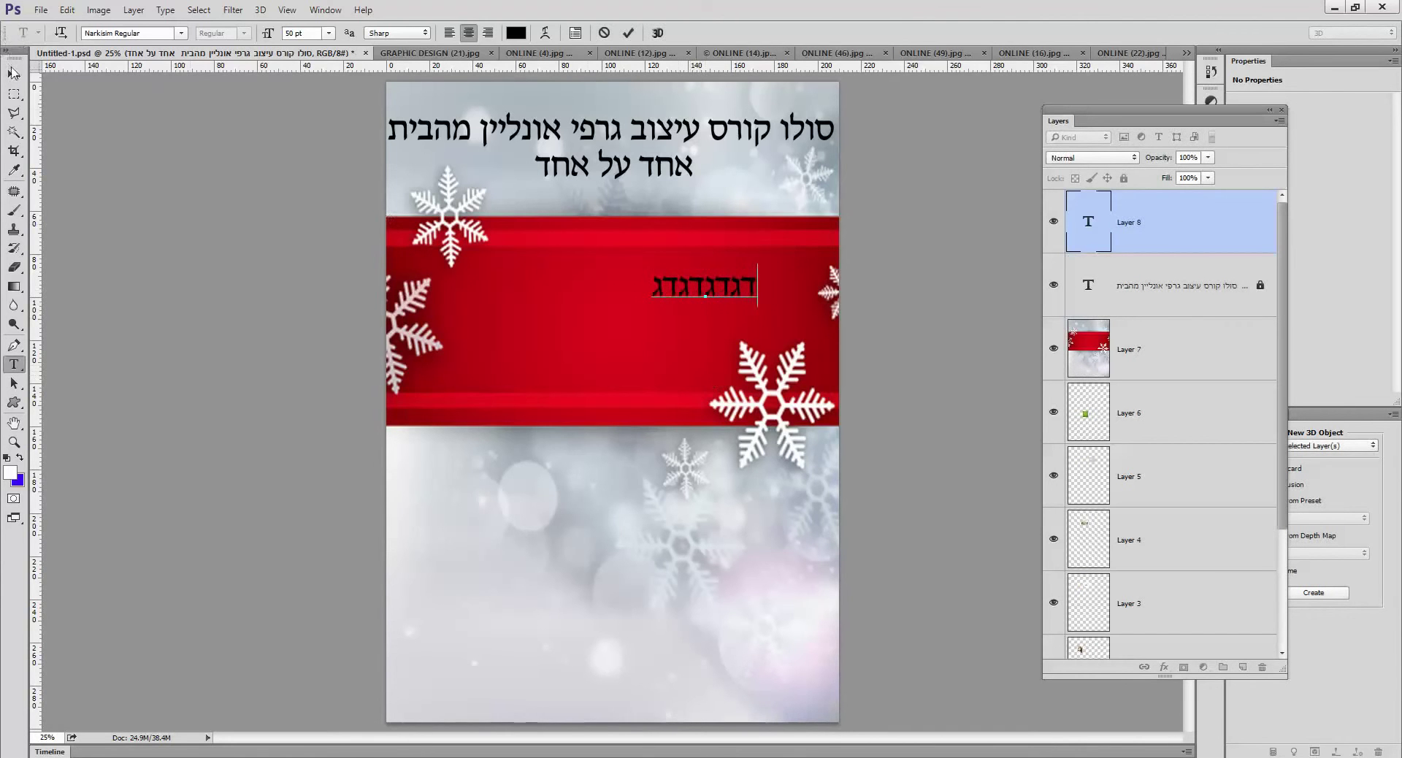
left_click(14, 73)
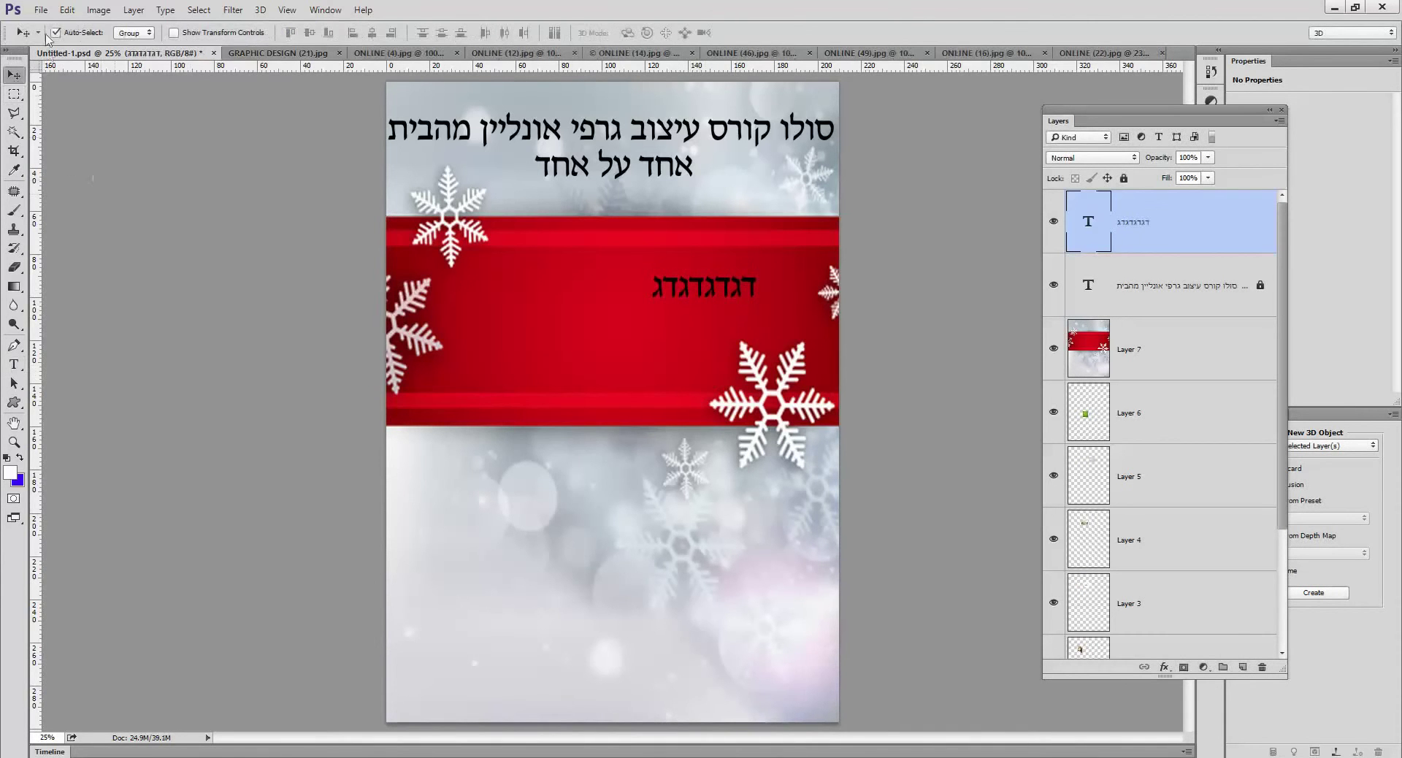
- Free-transform the "דגדגדגדג" text to about 258% width and 245% height across the ribbon
left_click(67, 9)
left_click(110, 292)
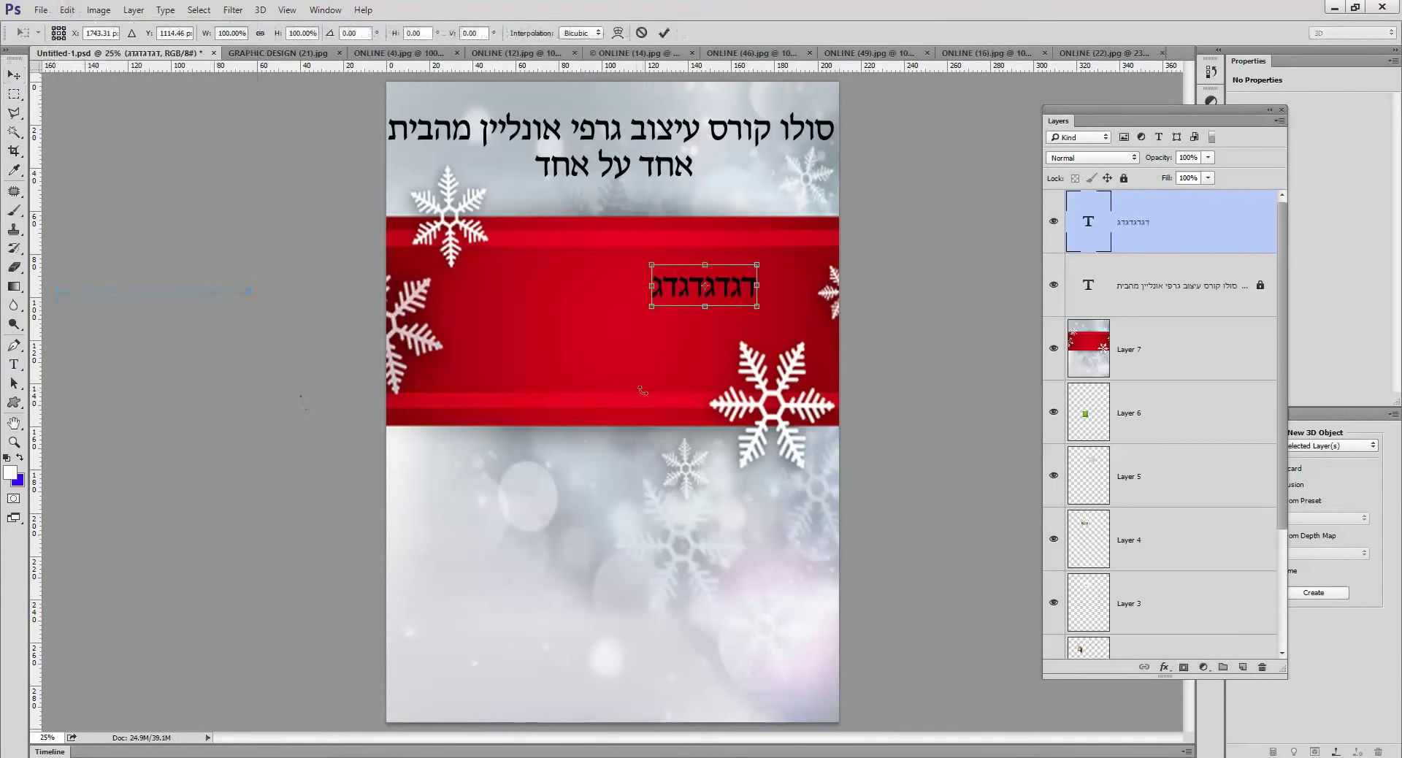
left_click_drag(650, 306, 485, 367)
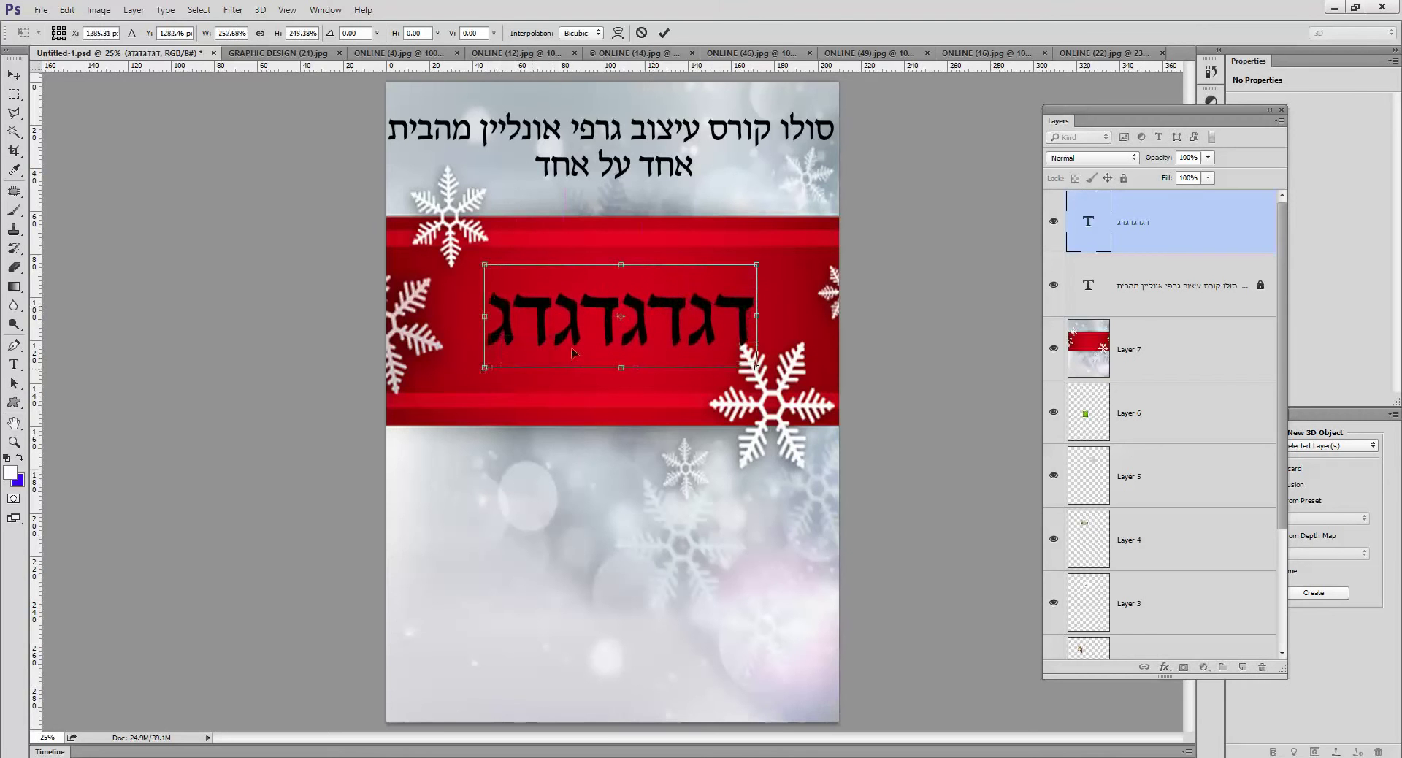
key("Return")
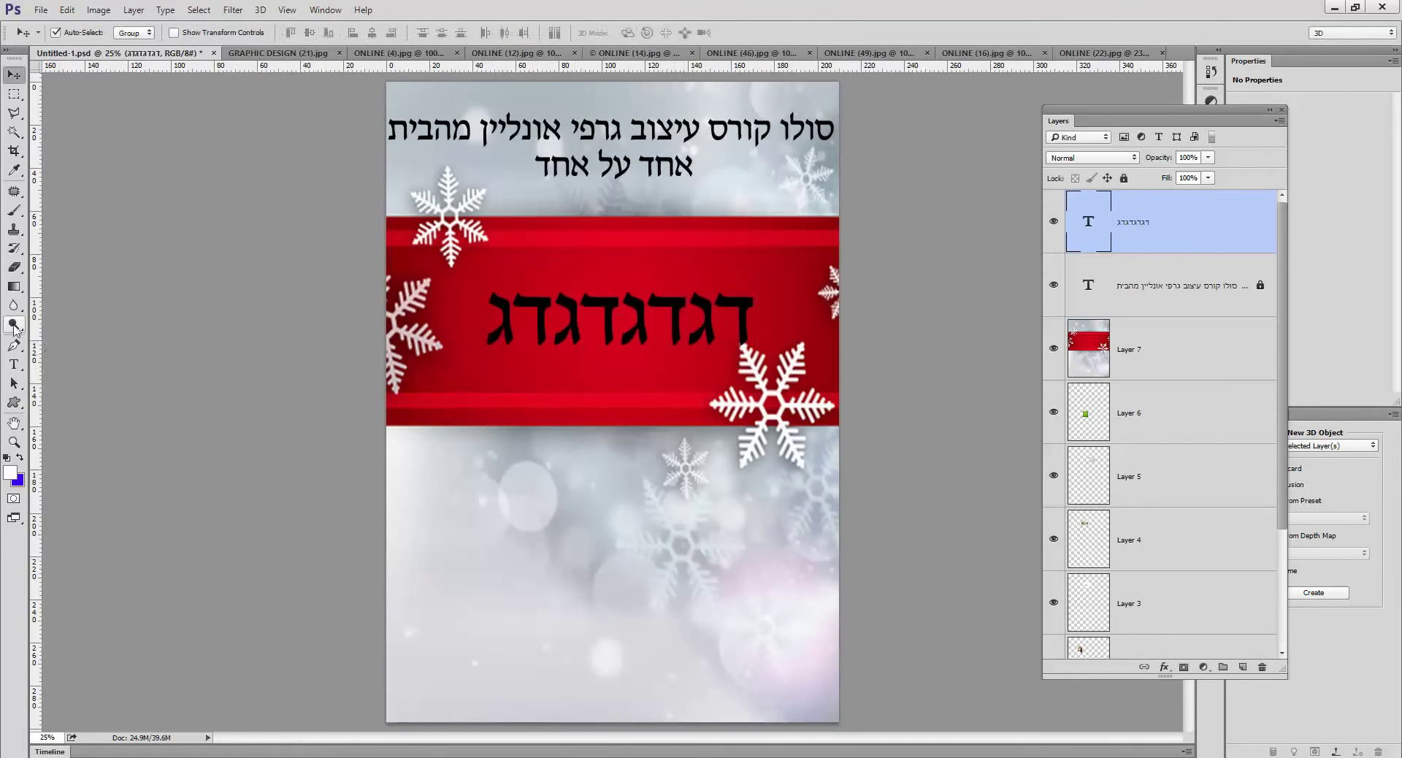
- Add a text layer reading "כעכעכעכעכע" in the snowflake area below the red ribbon
left_click(15, 365)
left_click(664, 561)
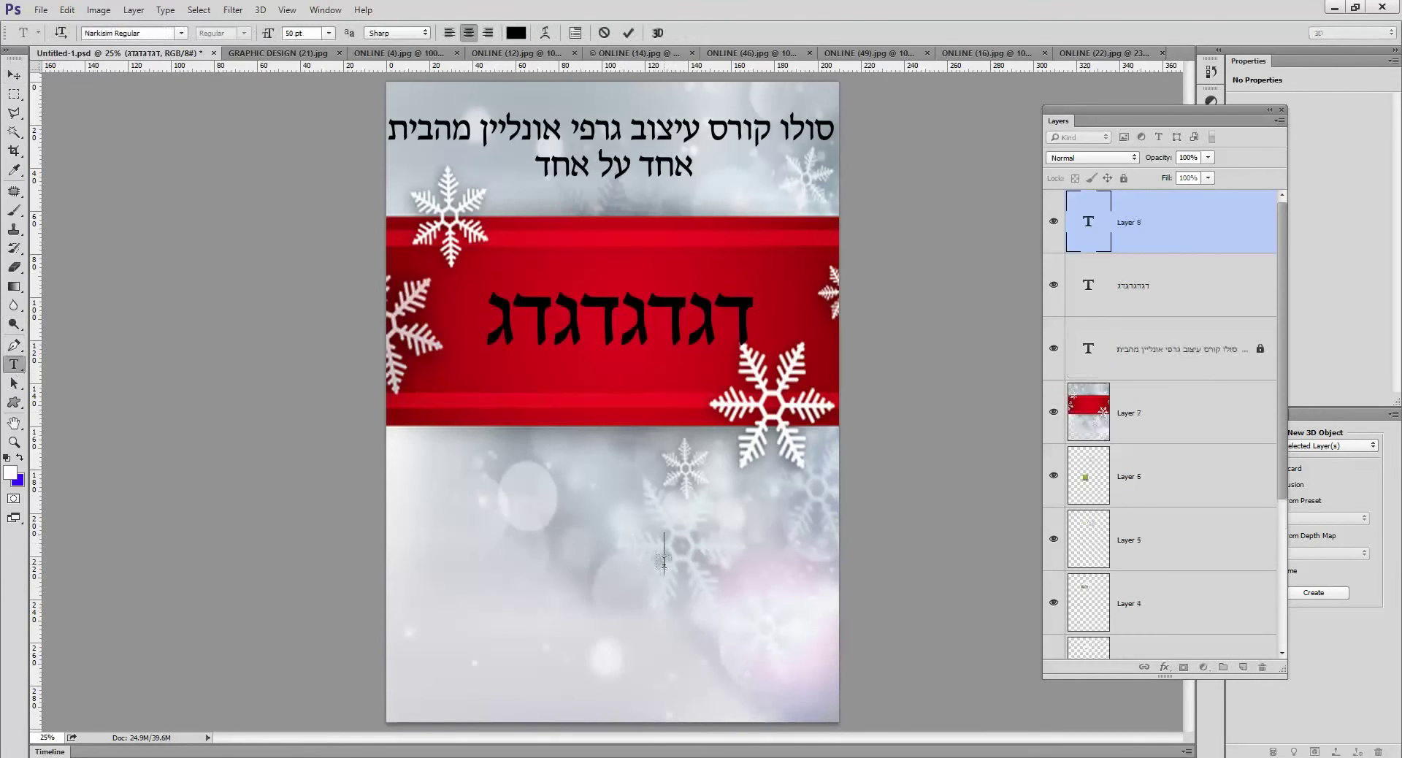
type("כעכעכעכעכע")
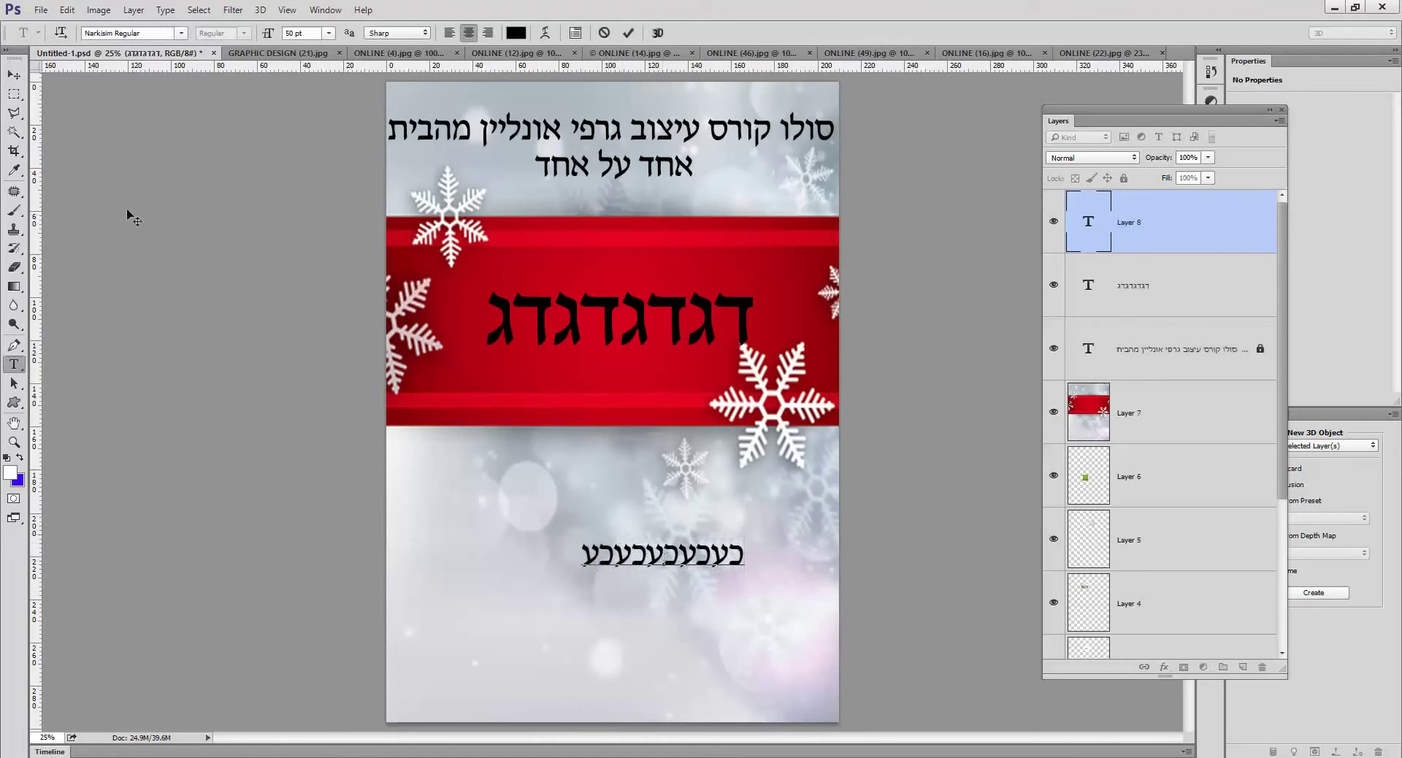
left_click(14, 74)
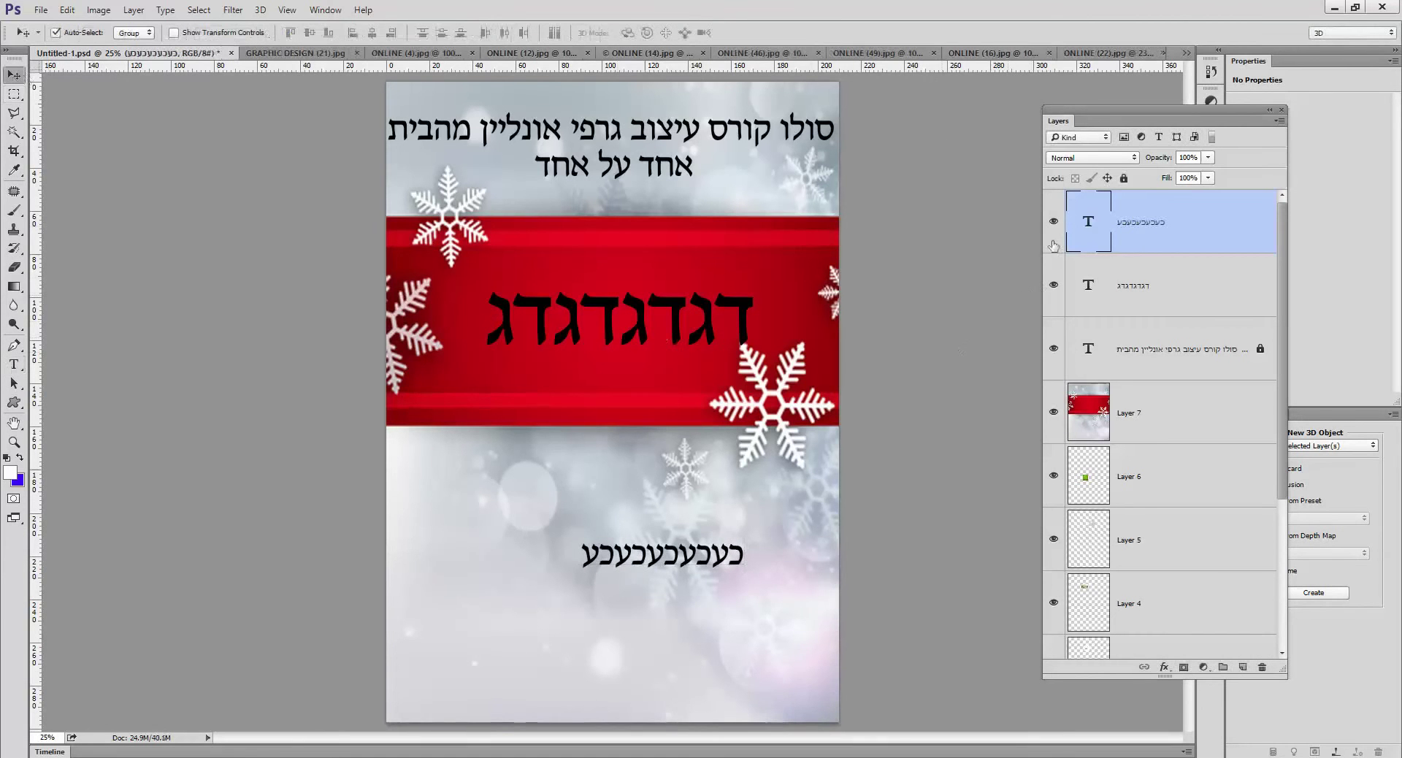
- Show the Styles panel and float it separately beside the poster page
left_click(325, 10)
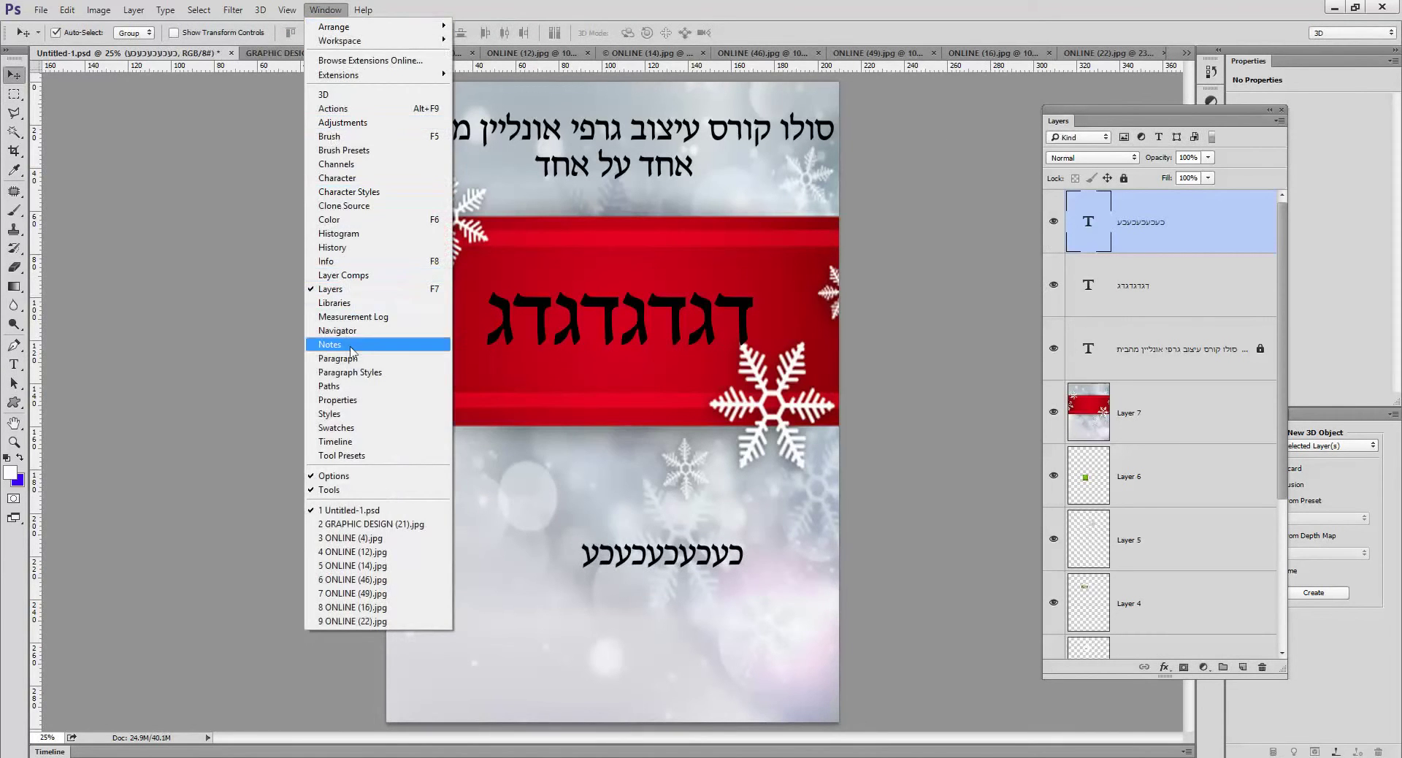
left_click(343, 413)
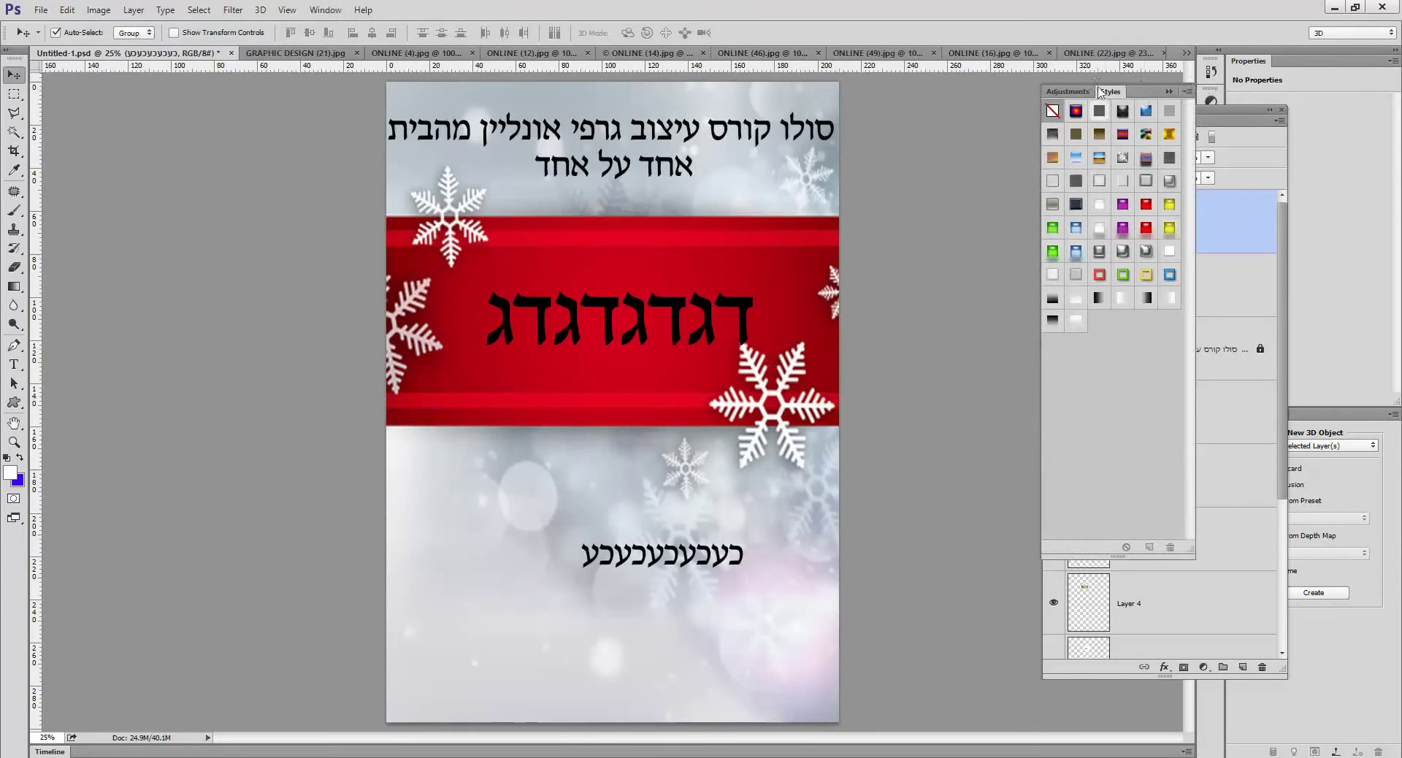
left_click_drag(1101, 91, 118, 133)
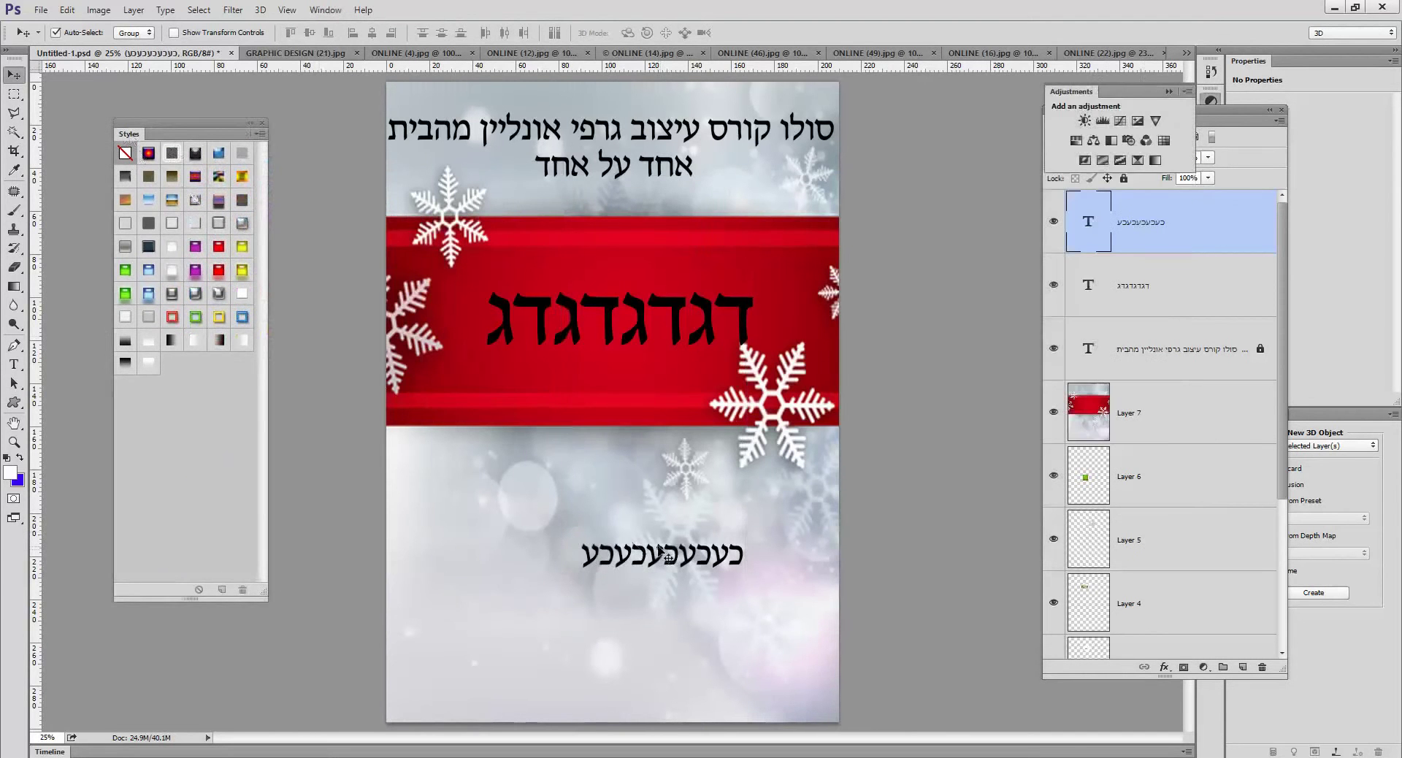
- Reposition the "כעכעכעכעכע" text and free-transform it to fill most of the page width below the ribbon
left_click_drag(661, 553, 590, 583)
key("ctrl+t")
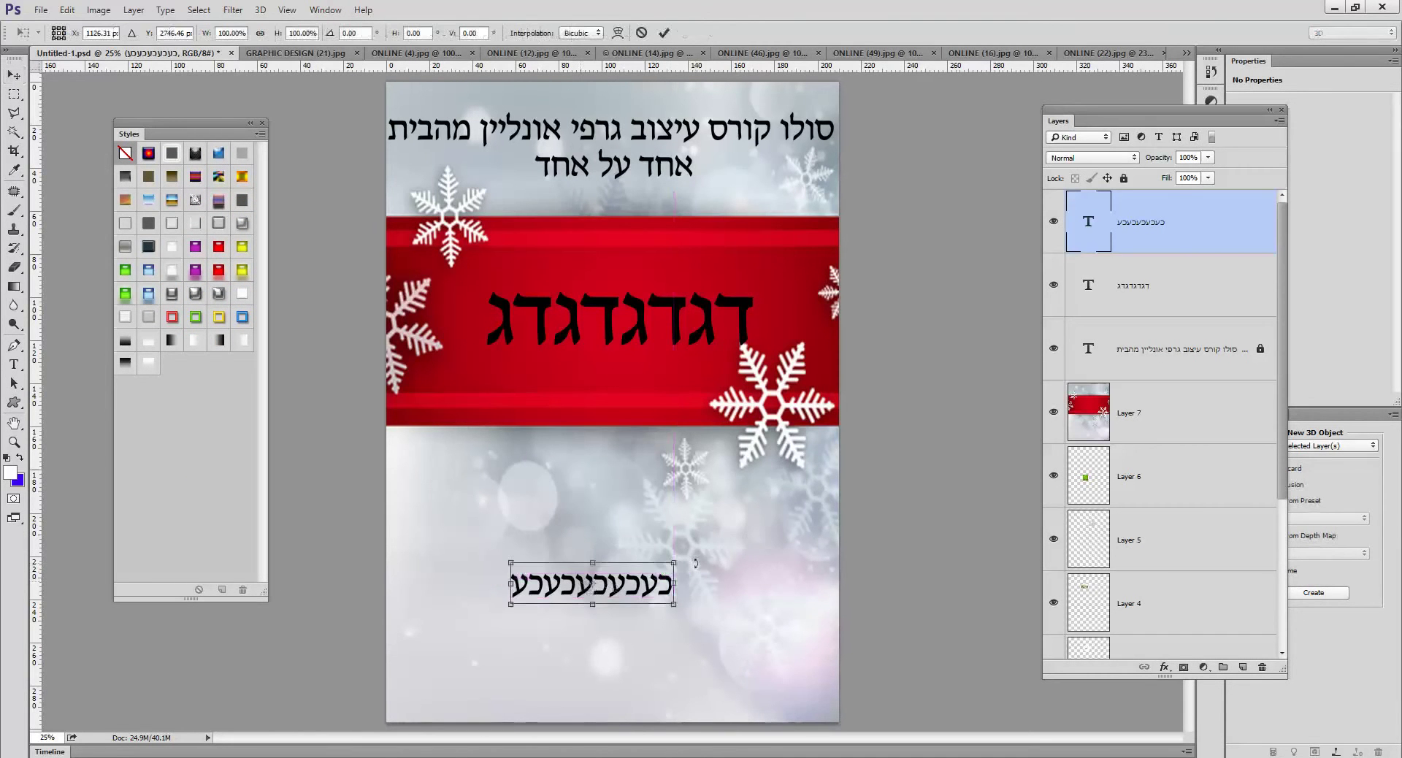
left_click_drag(675, 561, 838, 470)
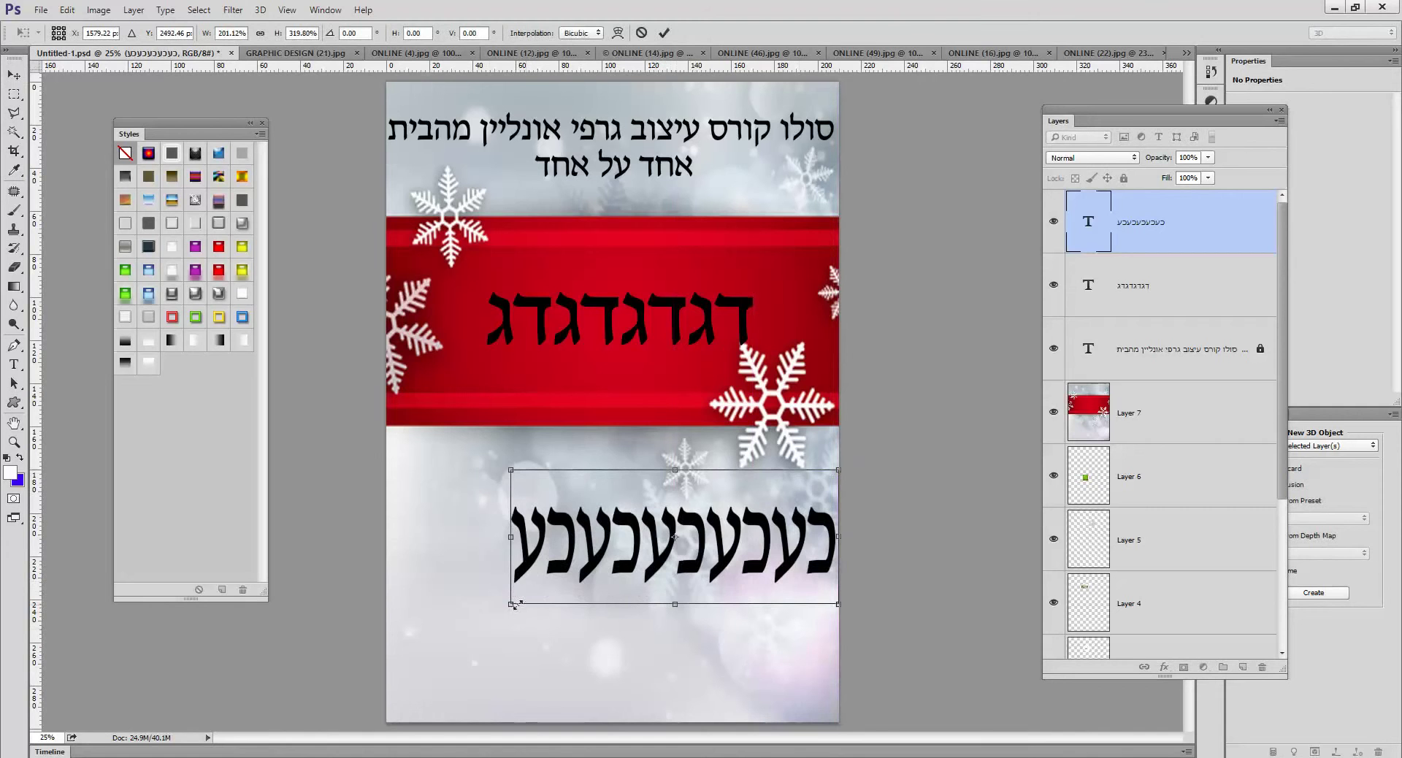
left_click_drag(450, 658, 427, 642)
key("Return")
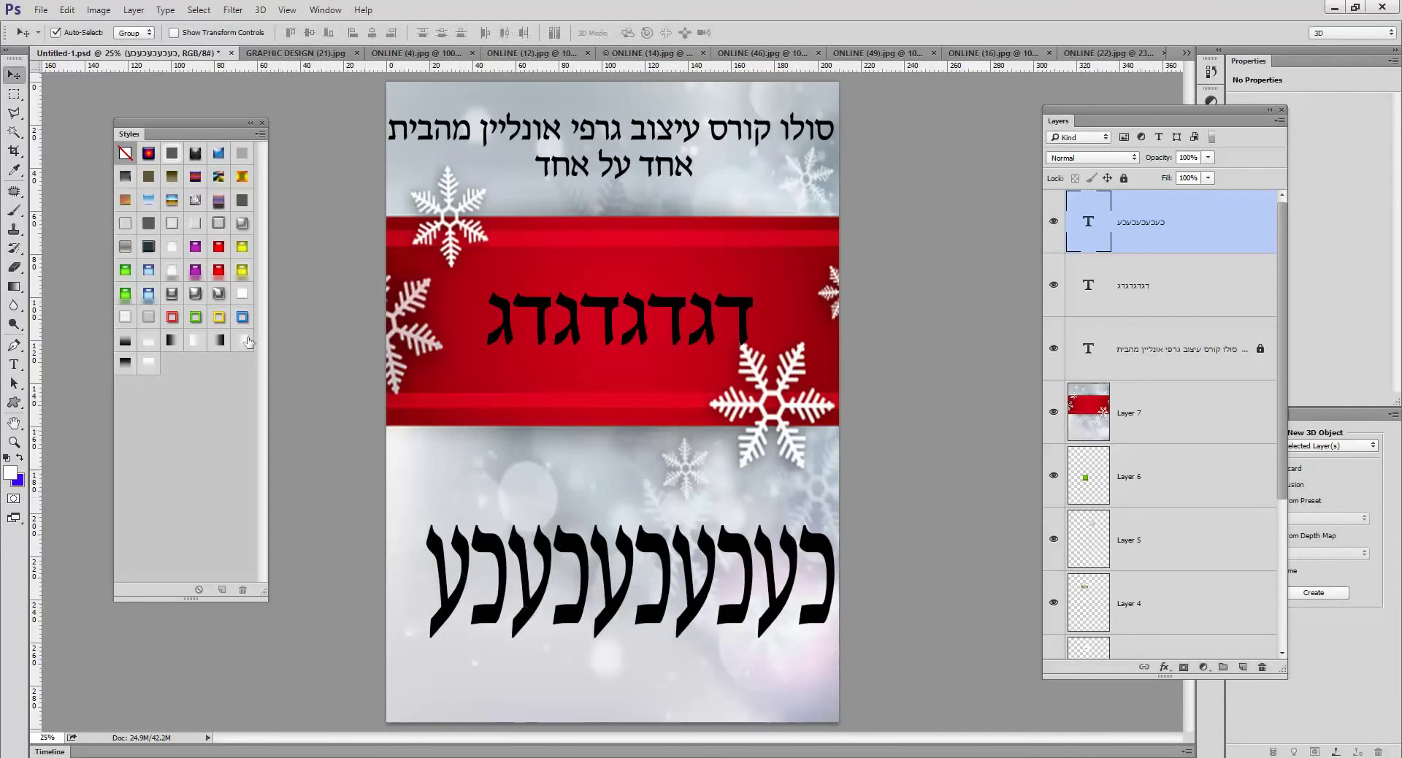
- Try the chrome, purple and red layer styles on the "כעכעכעכעכע" text, settling on the glossy yellow one
left_click(219, 294)
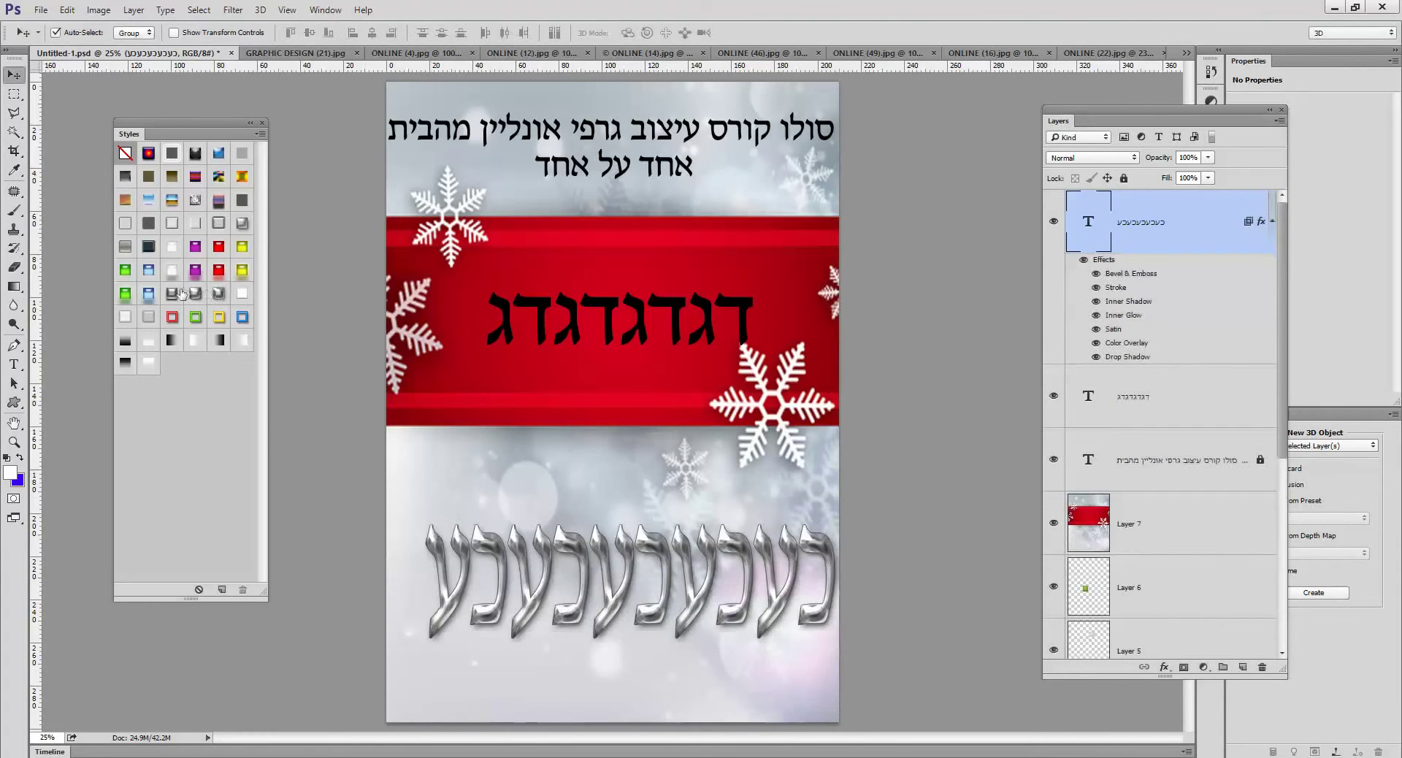
left_click(195, 270)
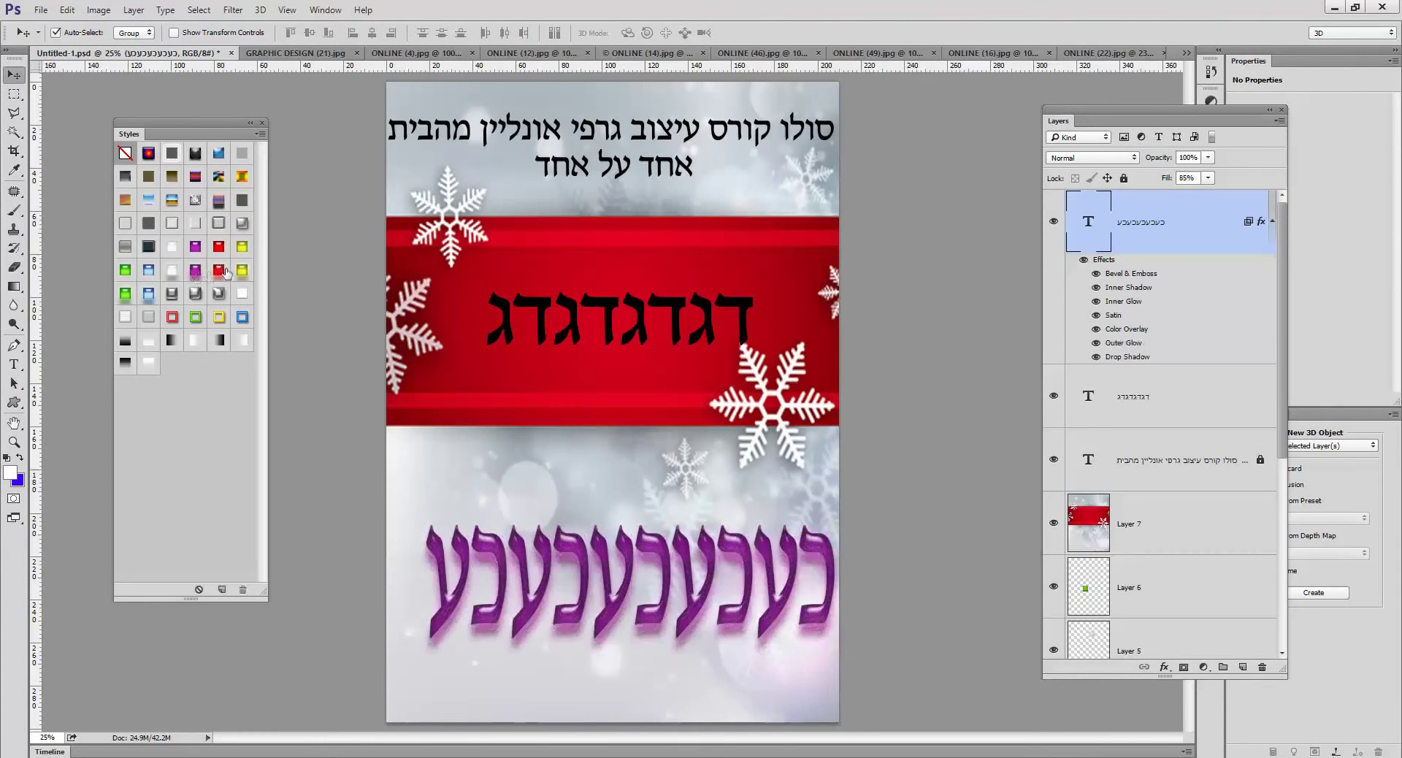
left_click(219, 272)
left_click(241, 270)
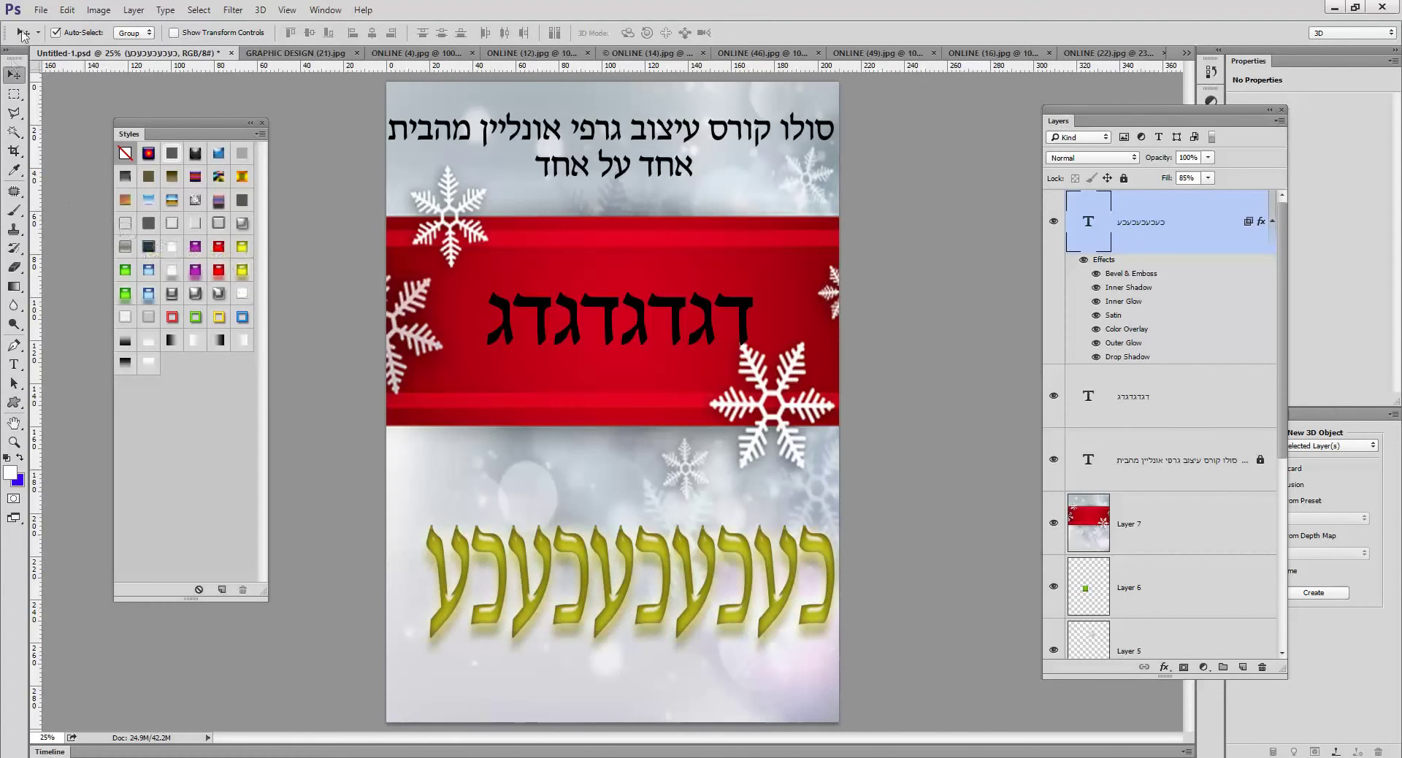
left_click(41, 10)
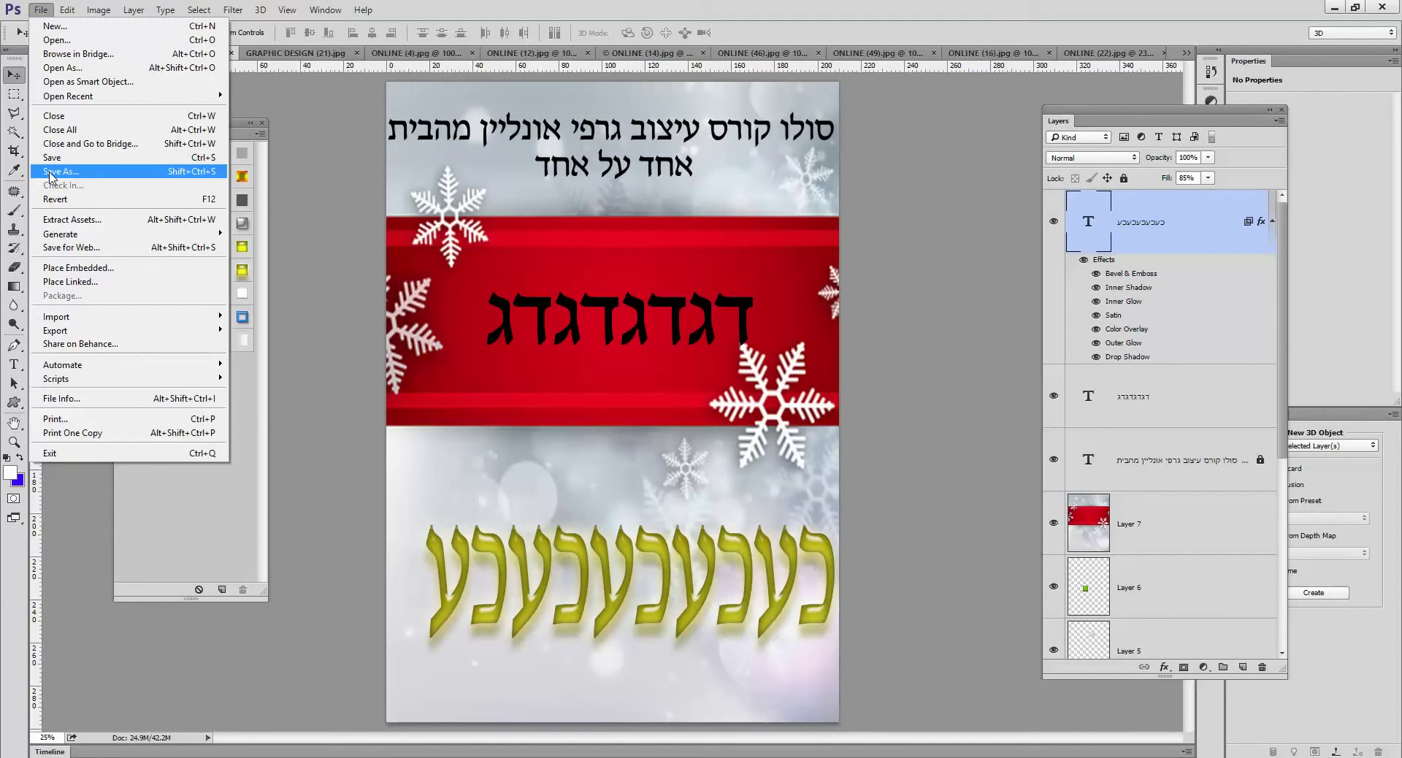
left_click(612, 330)
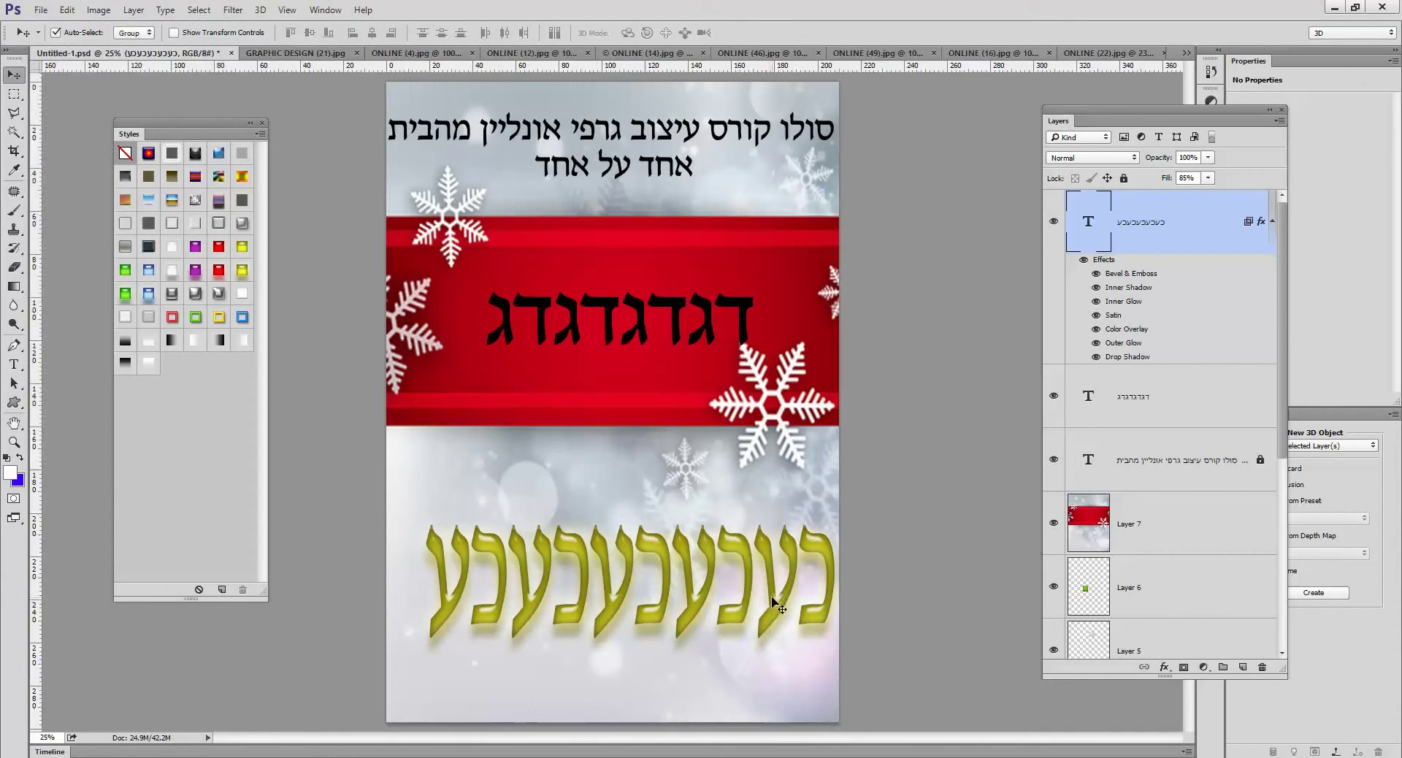
- Insert extra כ and ג letters into the middle of the yellow text below the ribbon
left_click(14, 363)
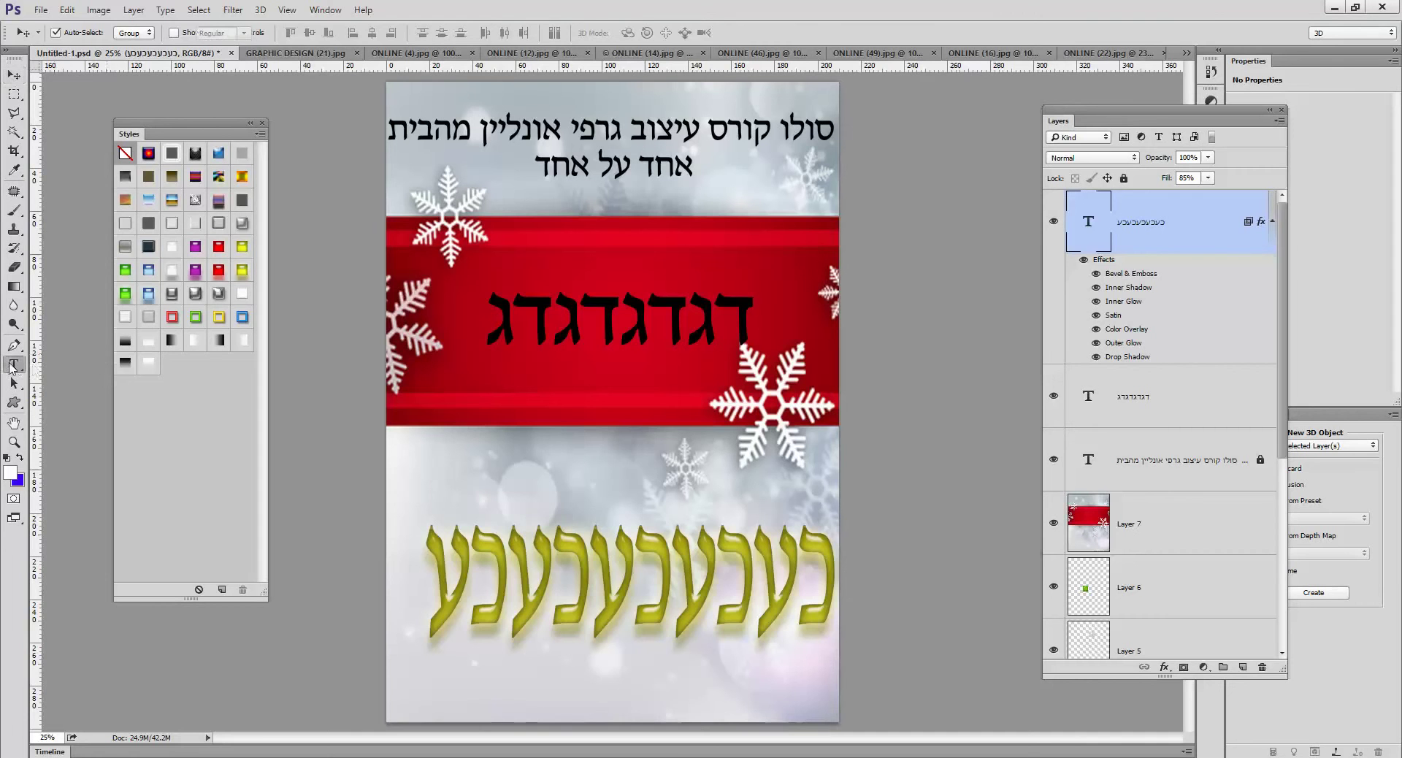
left_click(647, 473)
type("גכגכ")
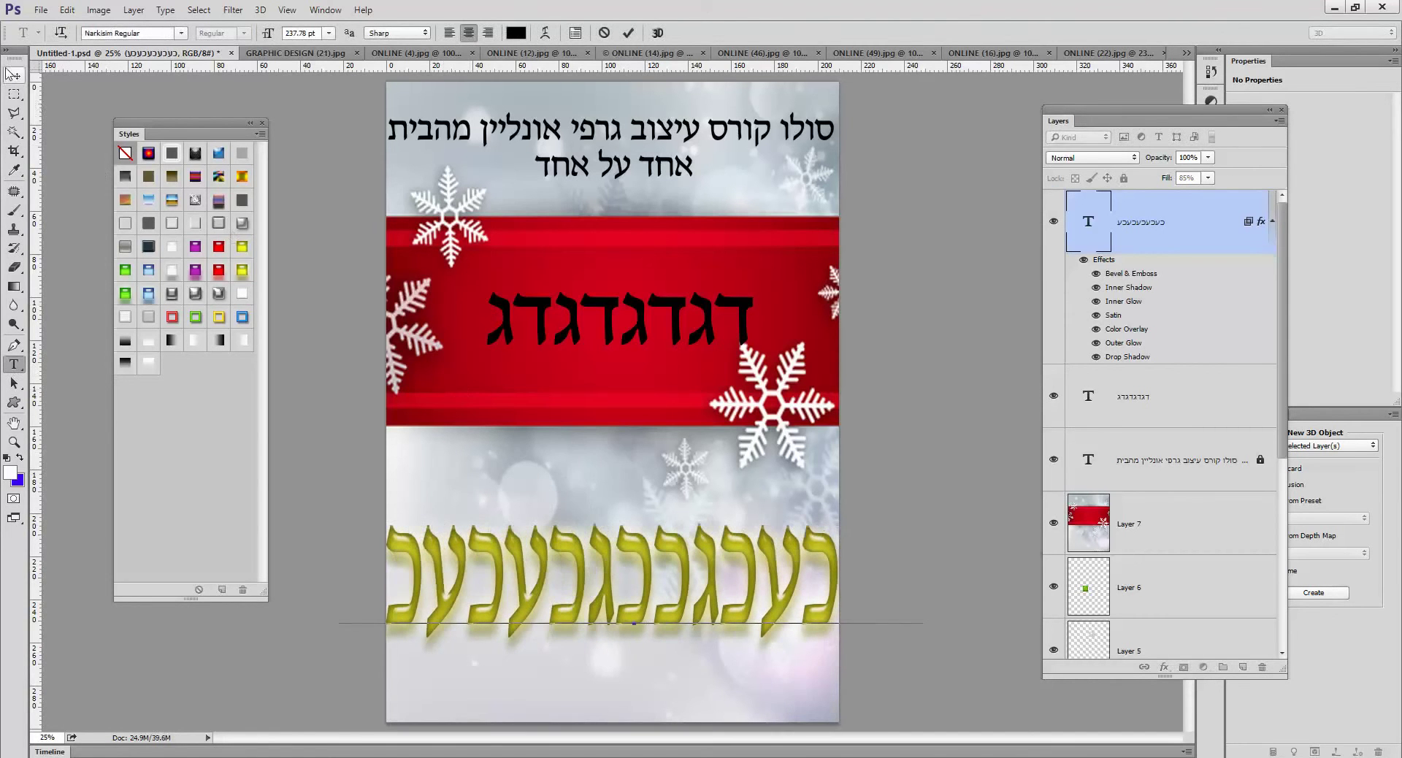
left_click(14, 364)
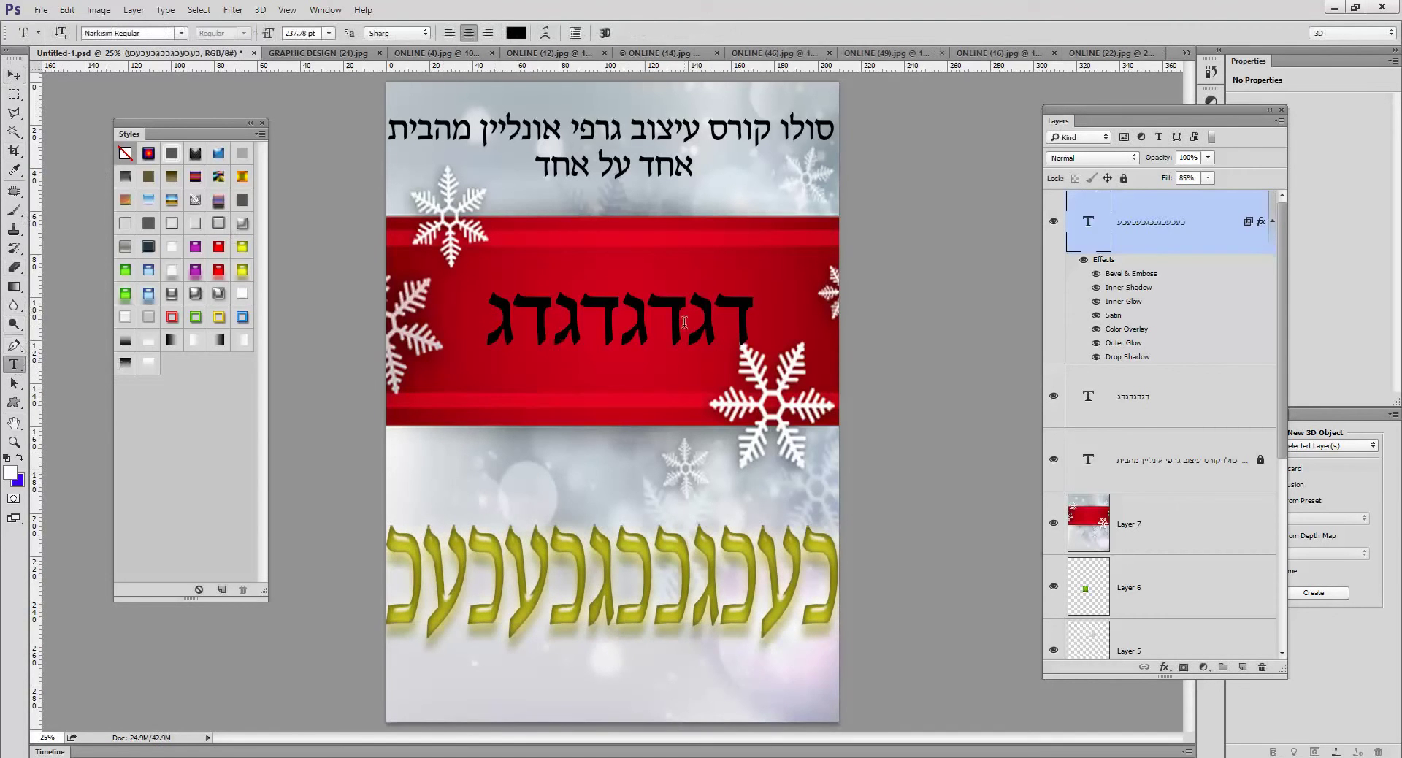
- Add a "כגכגכגכ" text layer beneath "דגדגדגדג" on the ribbon and shift the "דגדגדגדג" text slightly left
left_click(665, 207)
type("כגכגכג")
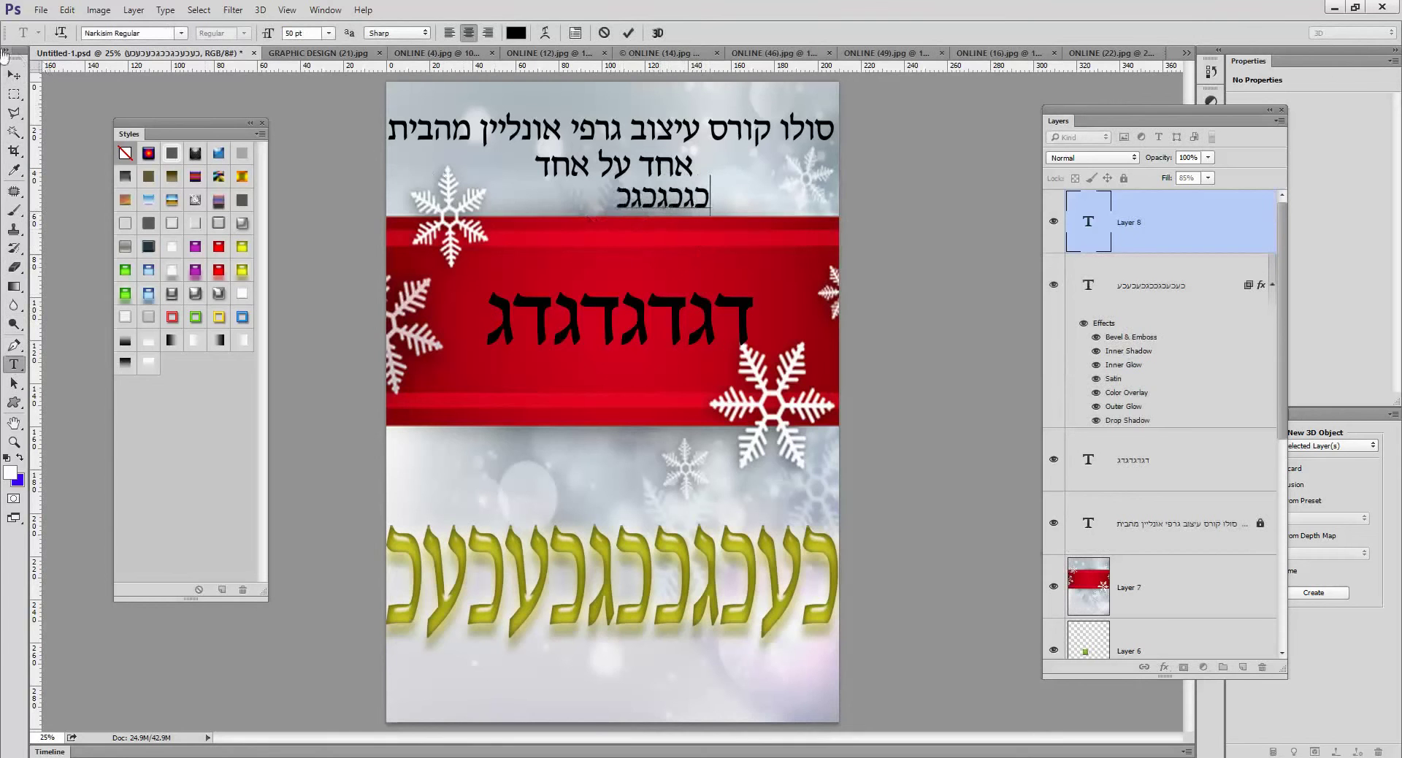
left_click(14, 74)
left_click_drag(640, 201, 573, 372)
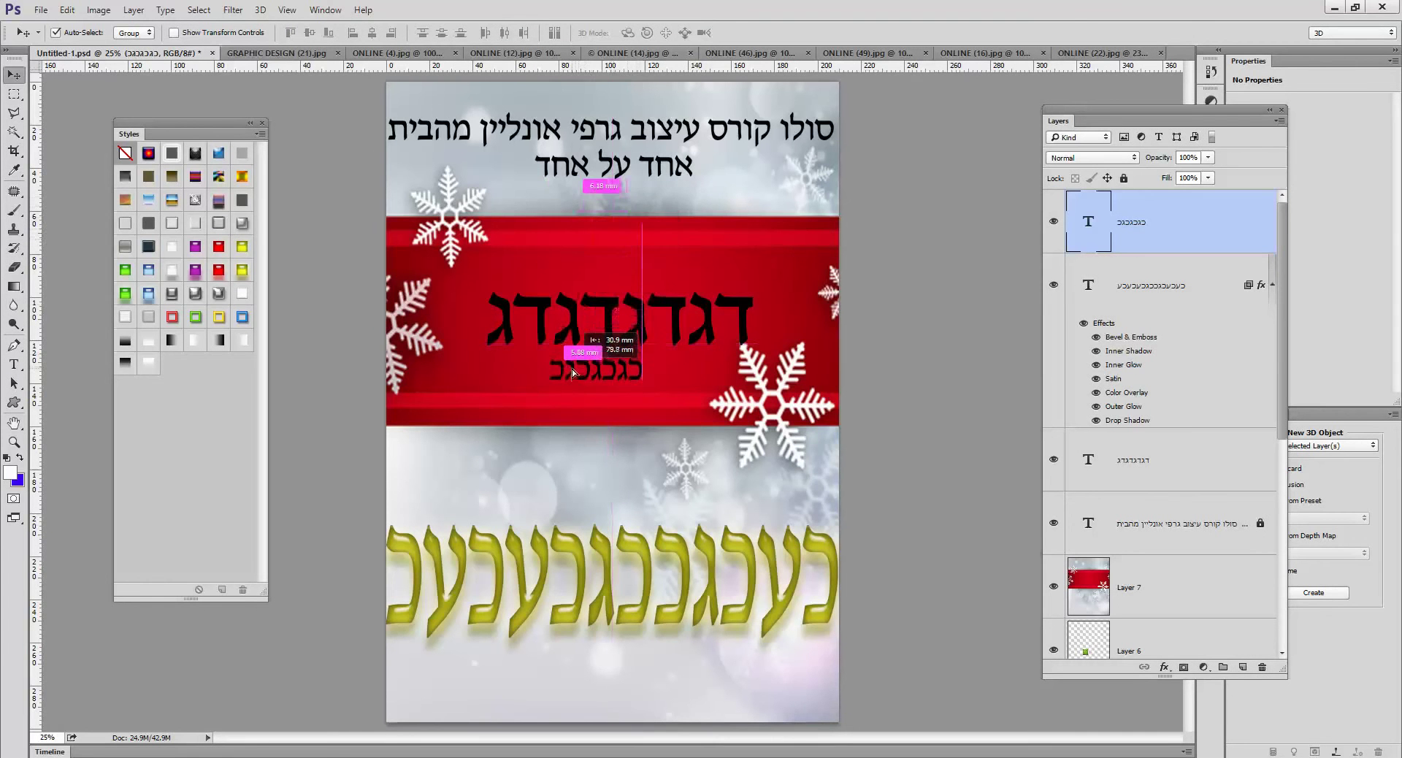
left_click_drag(655, 310, 539, 320)
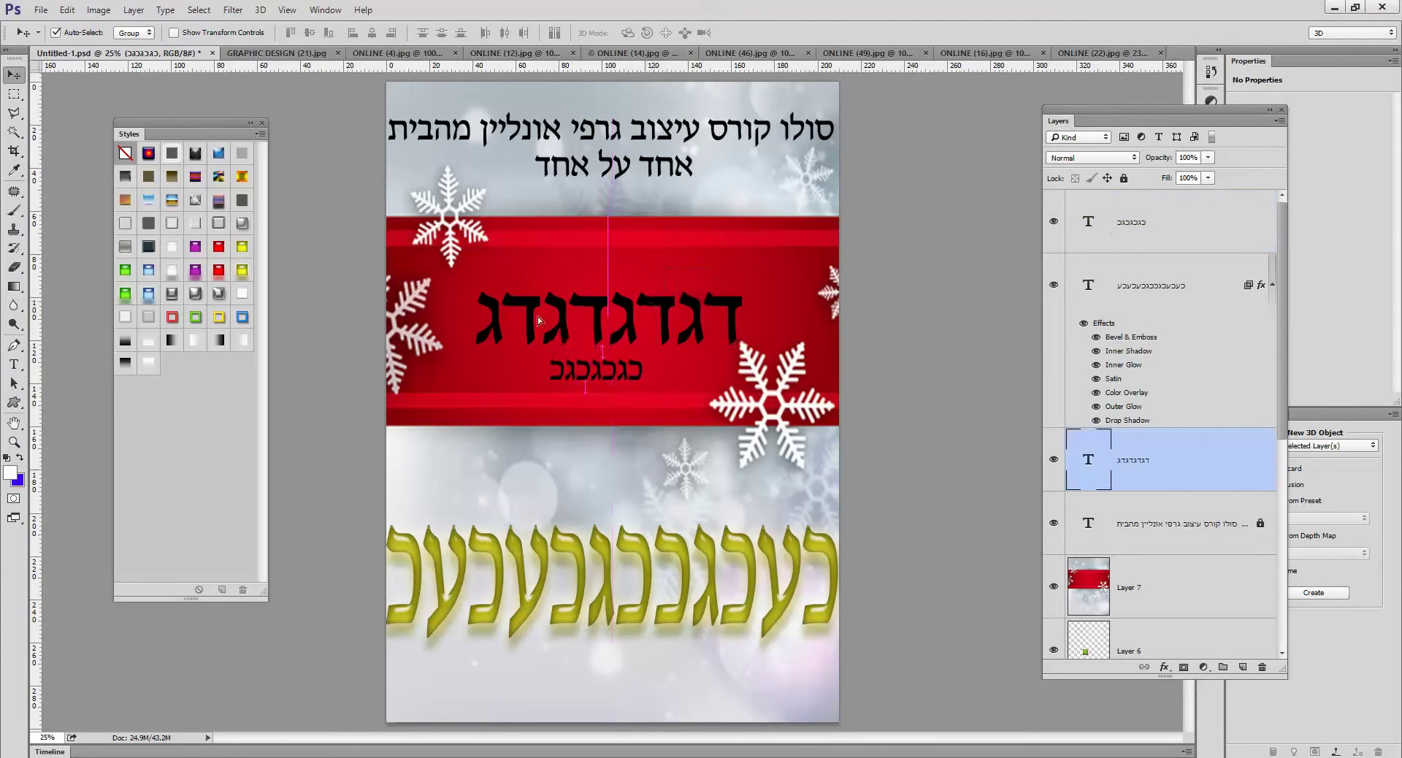
- Try the Arc text warp on the "דגדגדגדג" layer and apply the Flag warp style instead
left_click(14, 364)
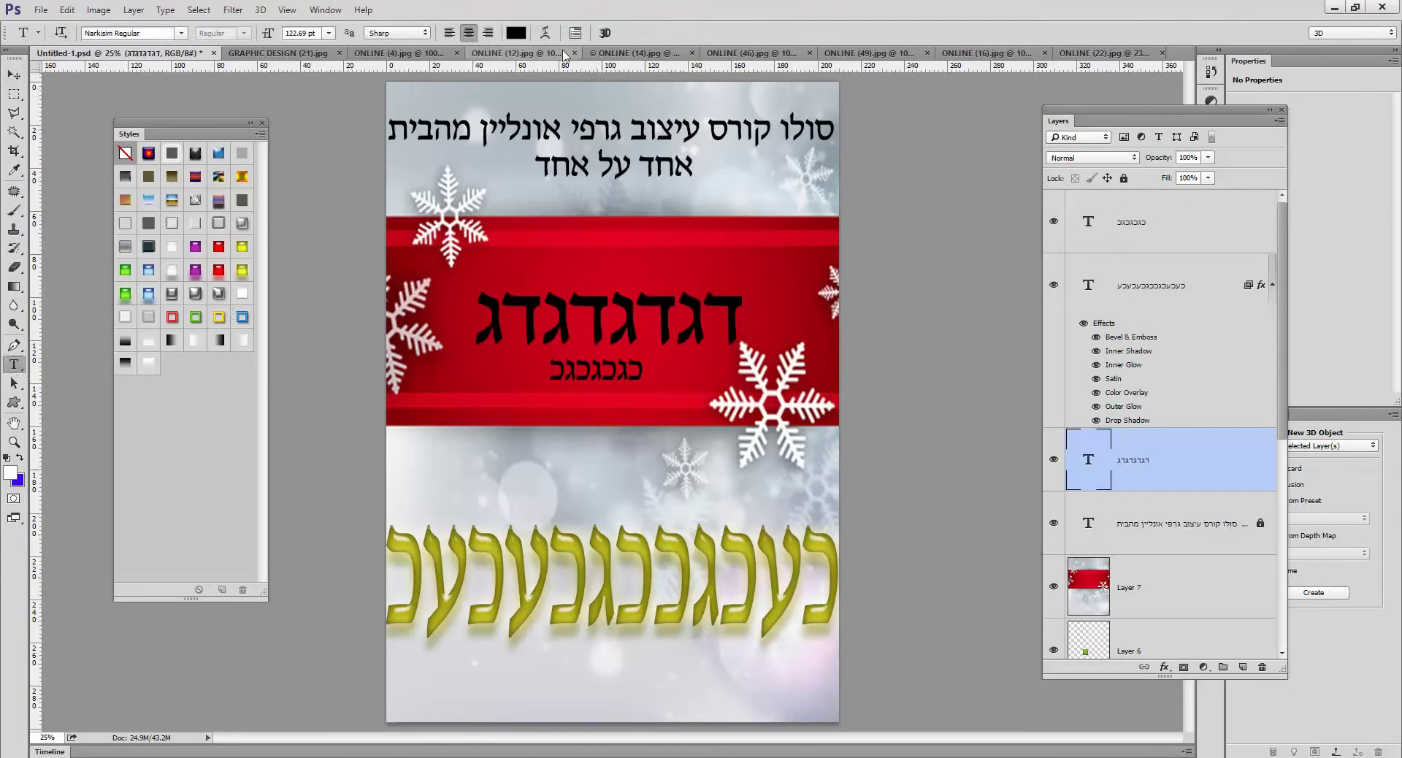
left_click(545, 33)
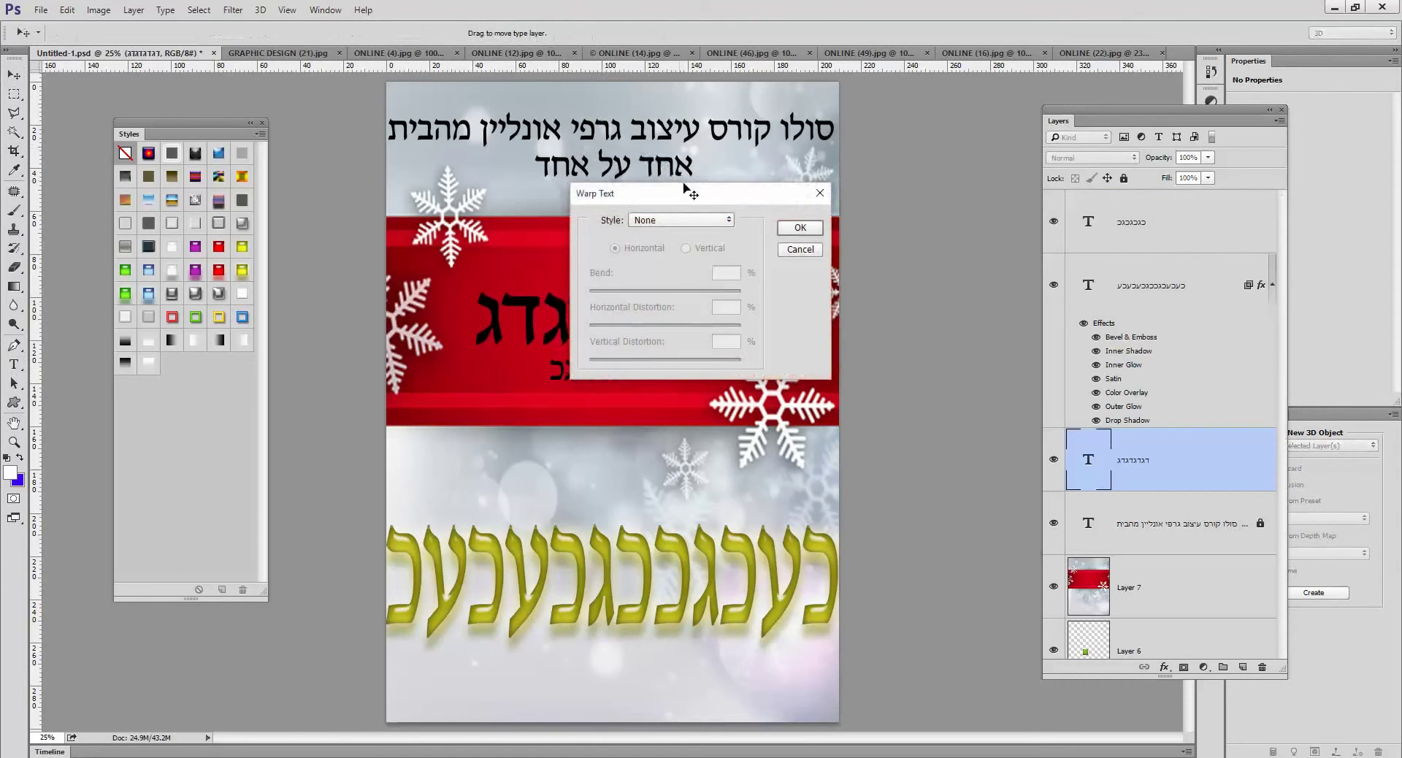
left_click_drag(687, 191, 875, 106)
left_click(869, 134)
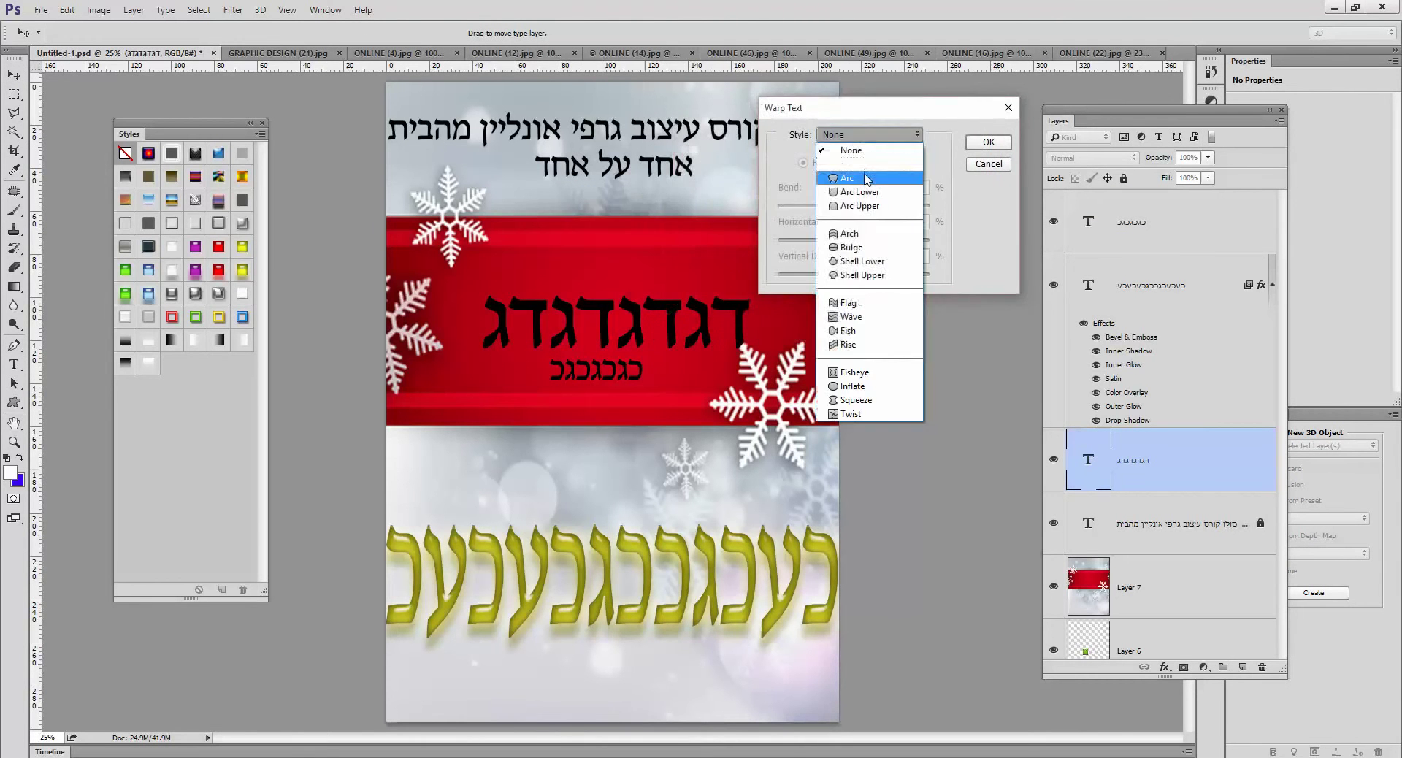
left_click(847, 178)
left_click(871, 134)
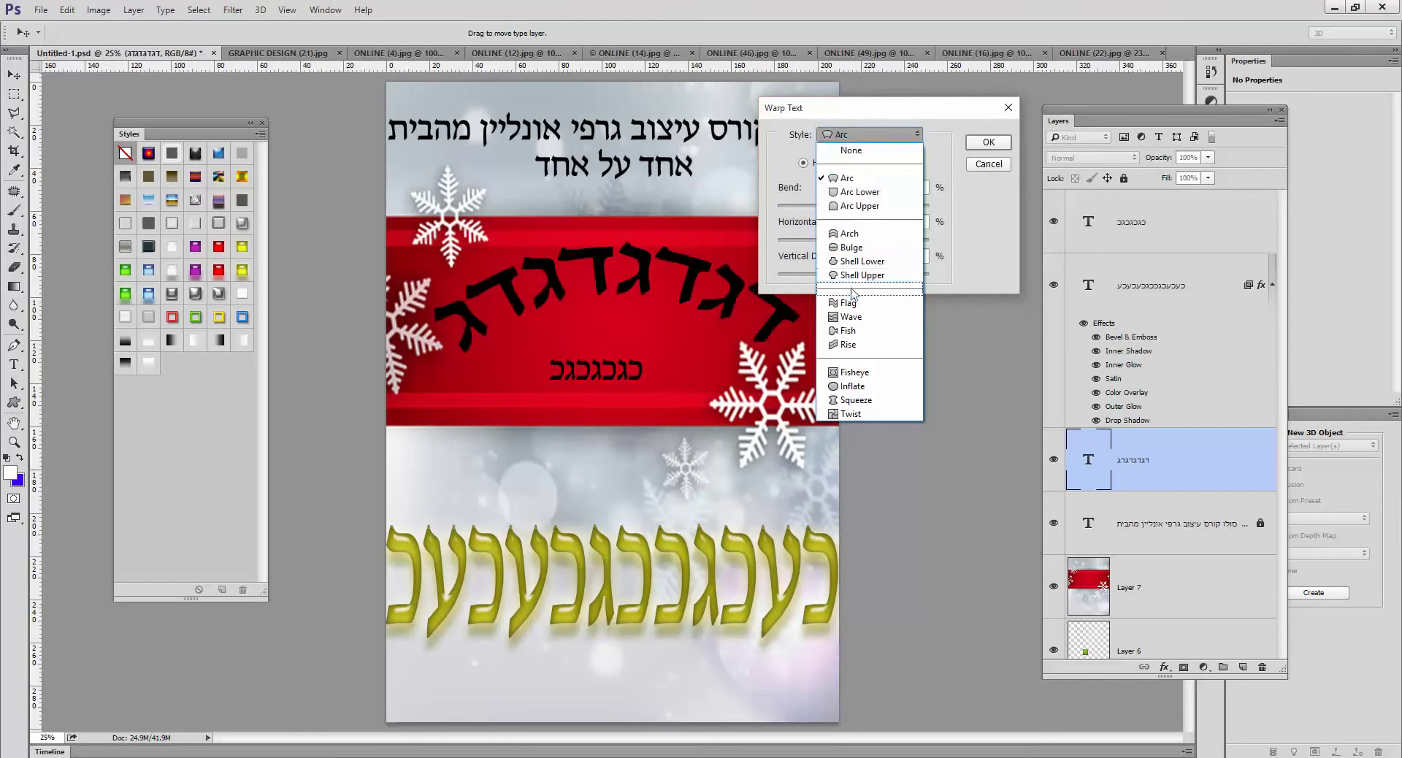
left_click(849, 301)
left_click(989, 143)
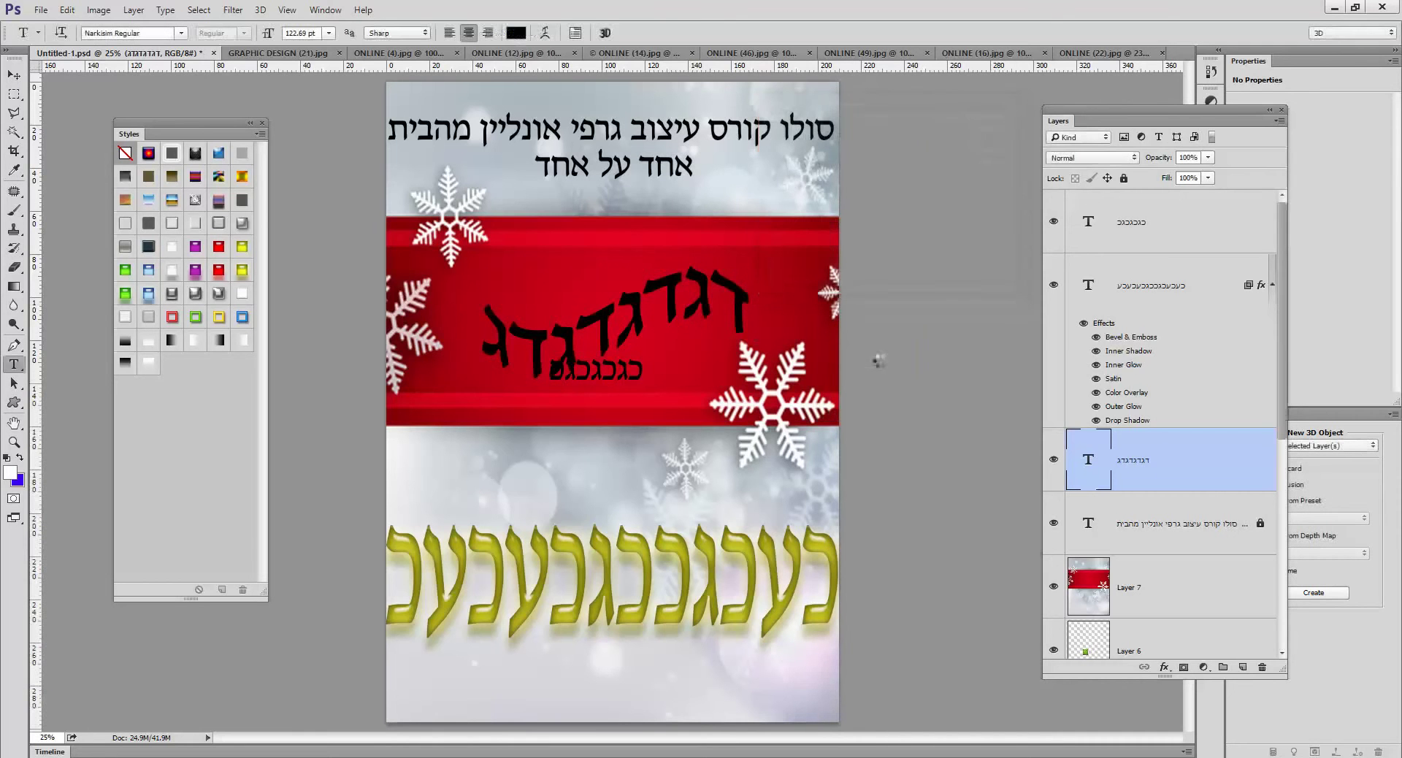
- Delete the "כגכגכגכ" layer, the yellow text layer and the warped "דגדגדגדג" layer, keeping only the heading text
left_click(1145, 216)
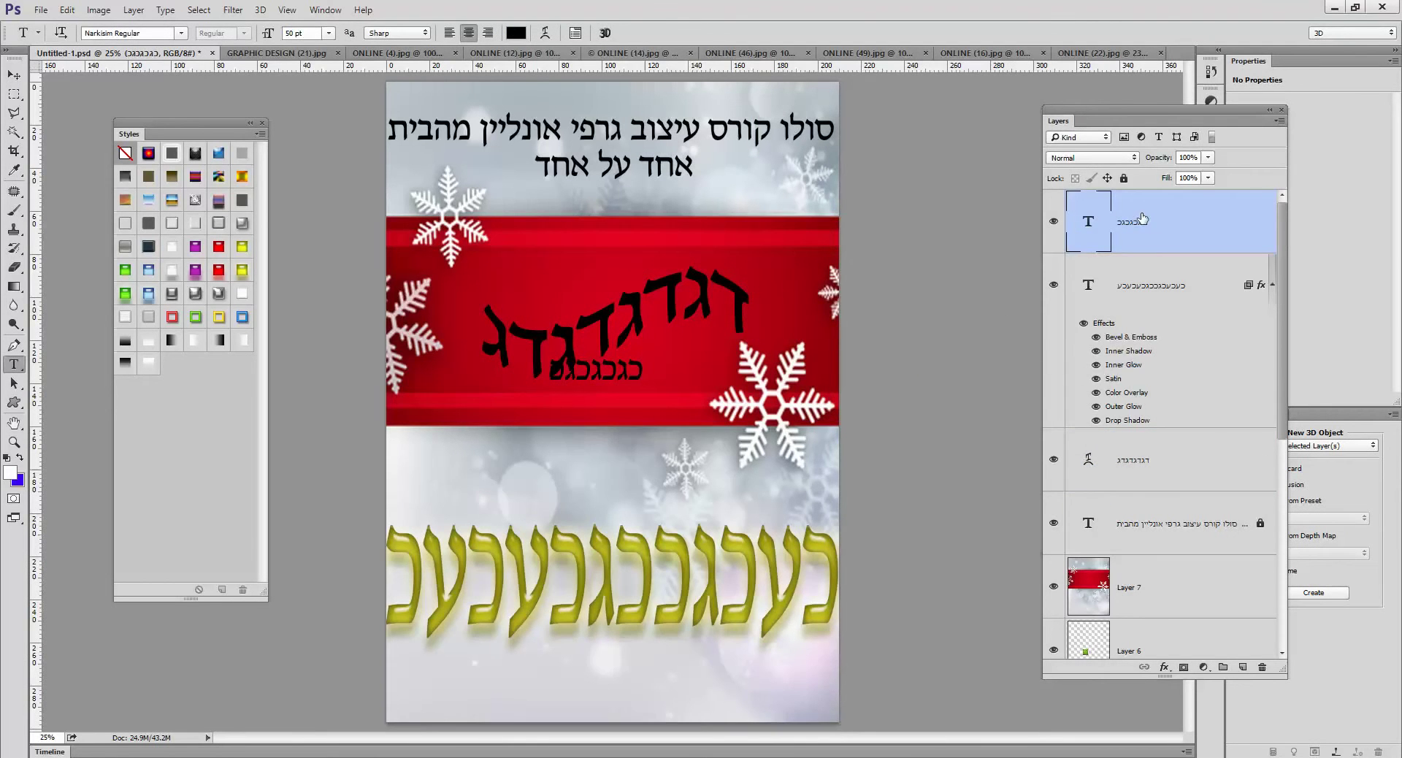
key("Delete")
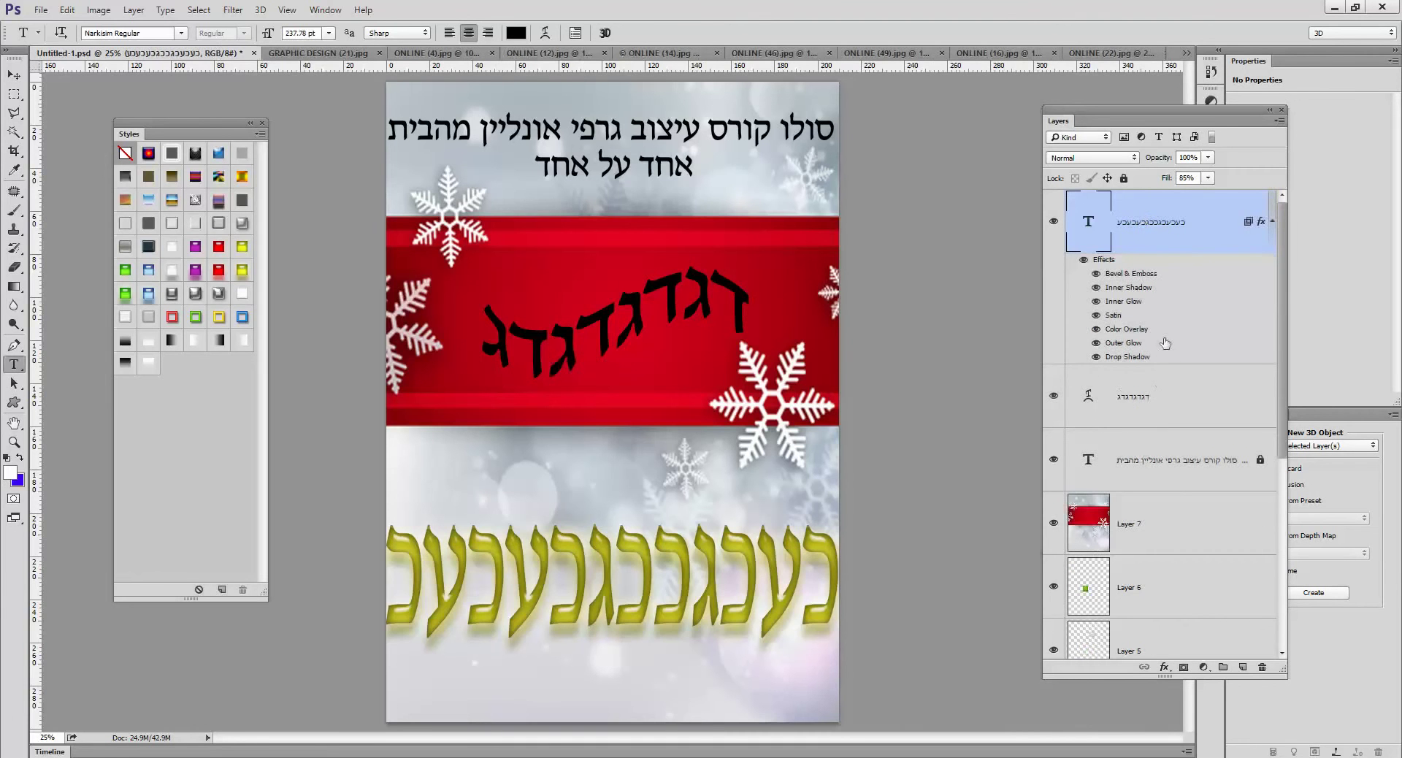
key("Delete")
scroll(1161, 380, "down", 5)
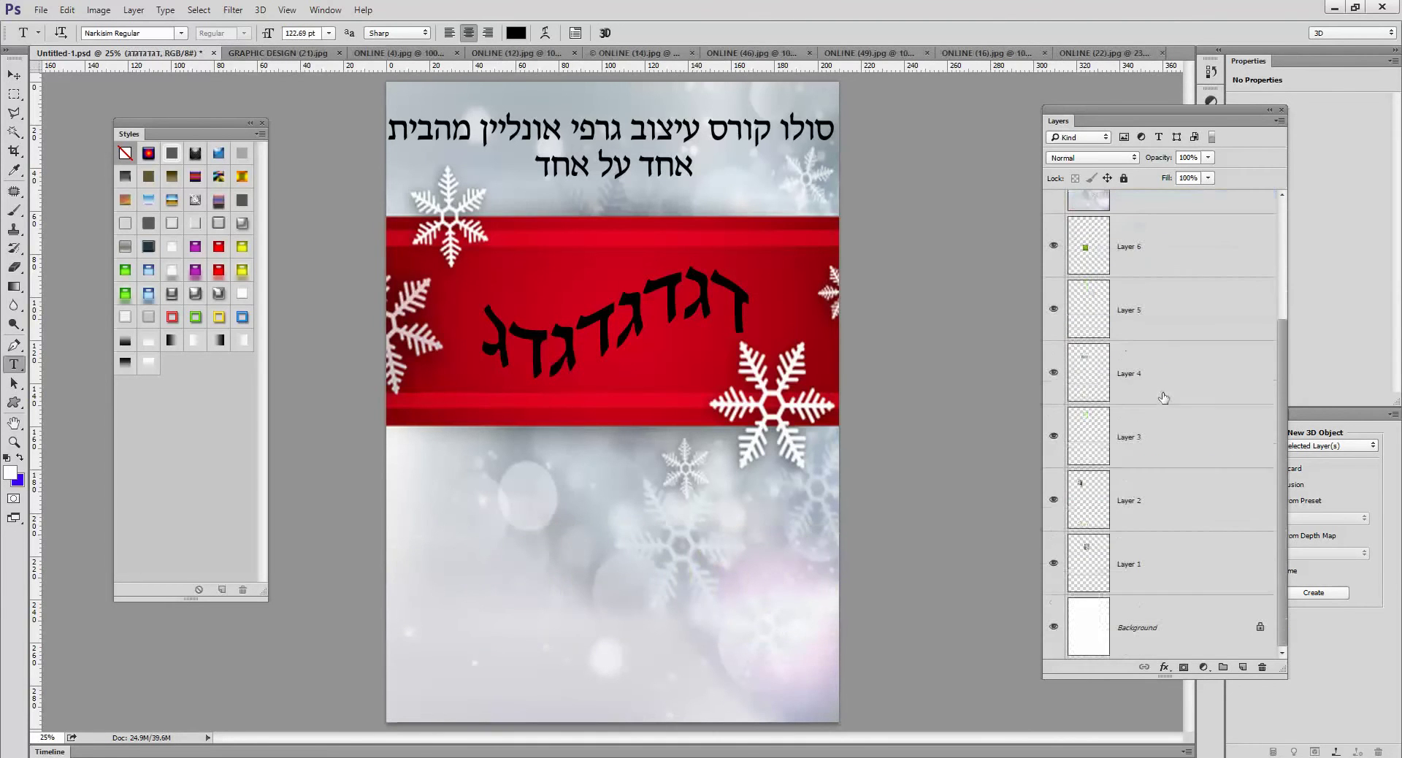
left_click(14, 75)
key("Delete")
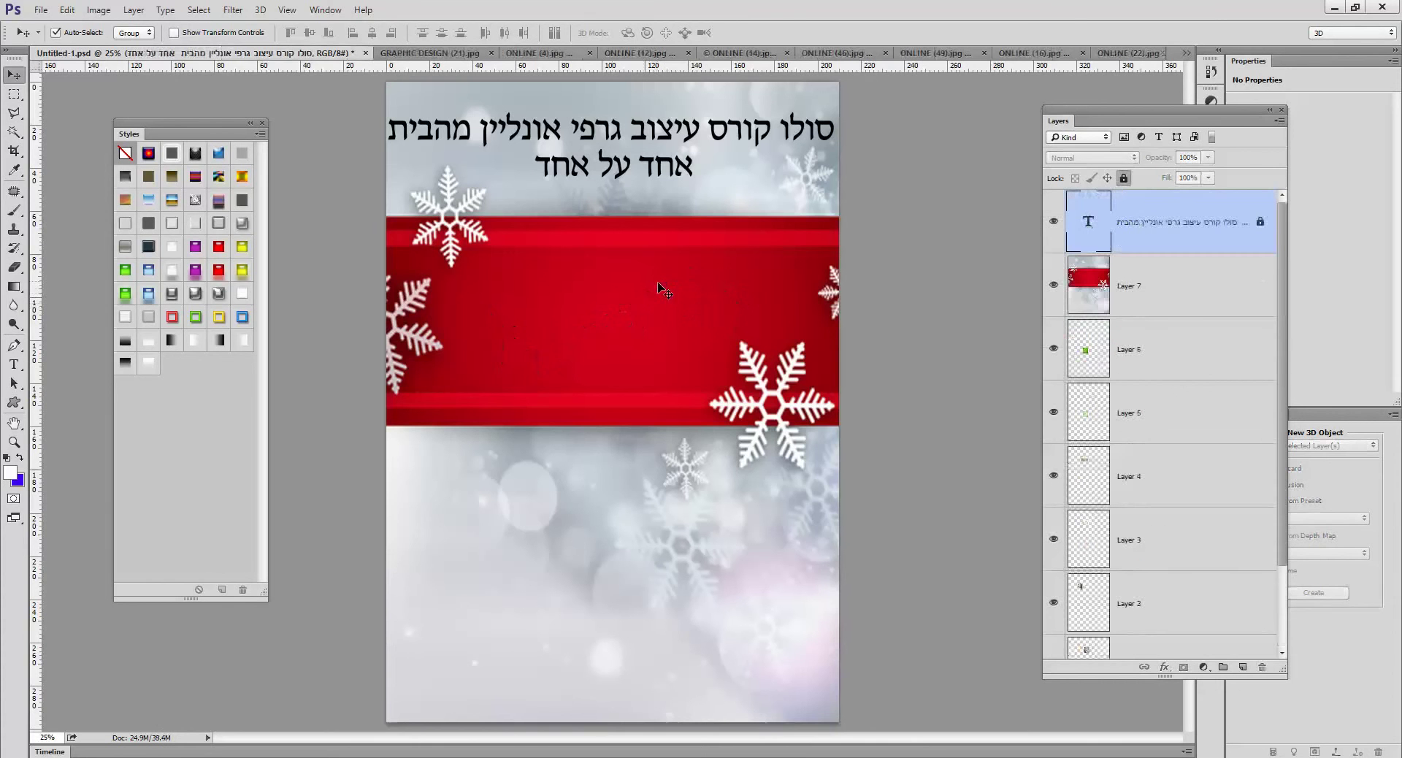
- Move the small green picture on Layer 6 above Layer 7 in the stack and shift it slightly left
left_click_drag(1131, 365, 1147, 261)
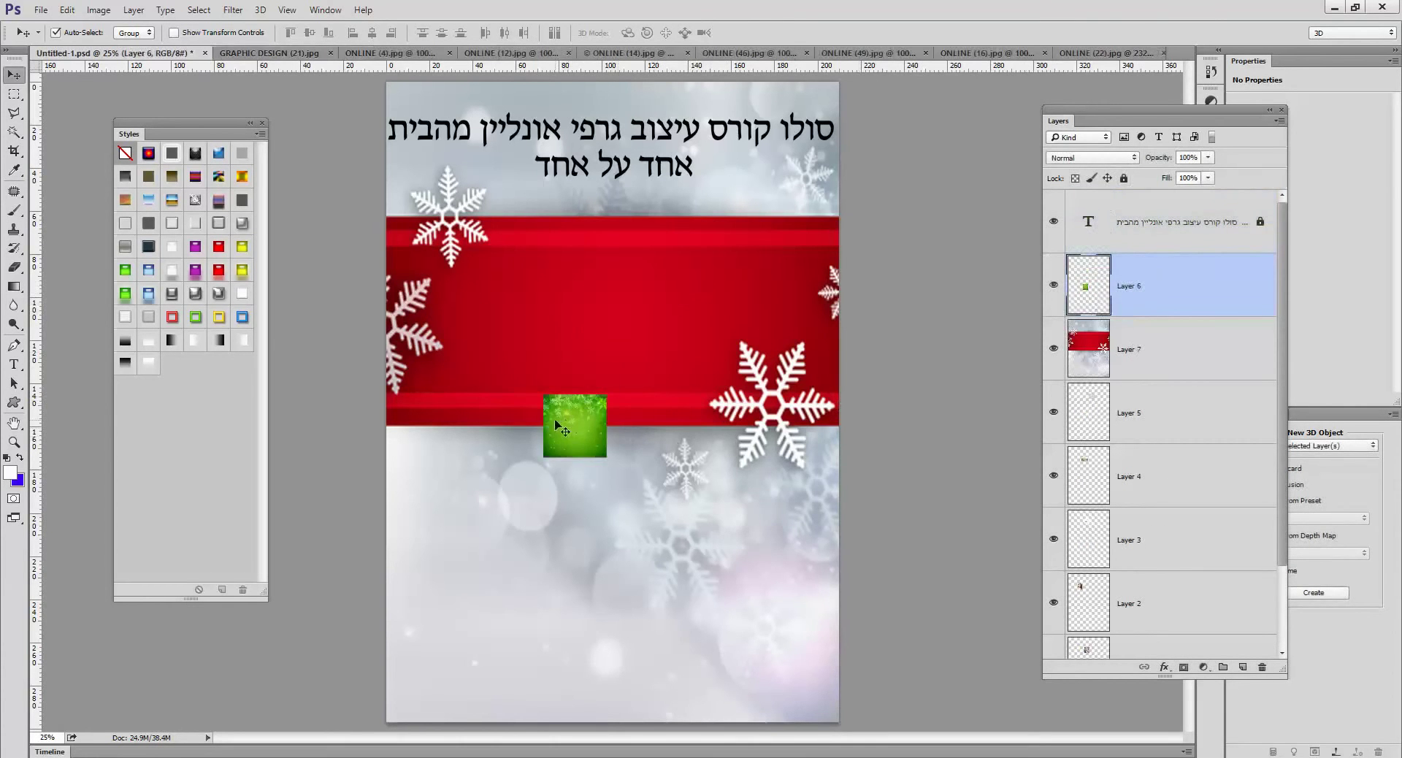
left_click_drag(555, 425, 524, 426)
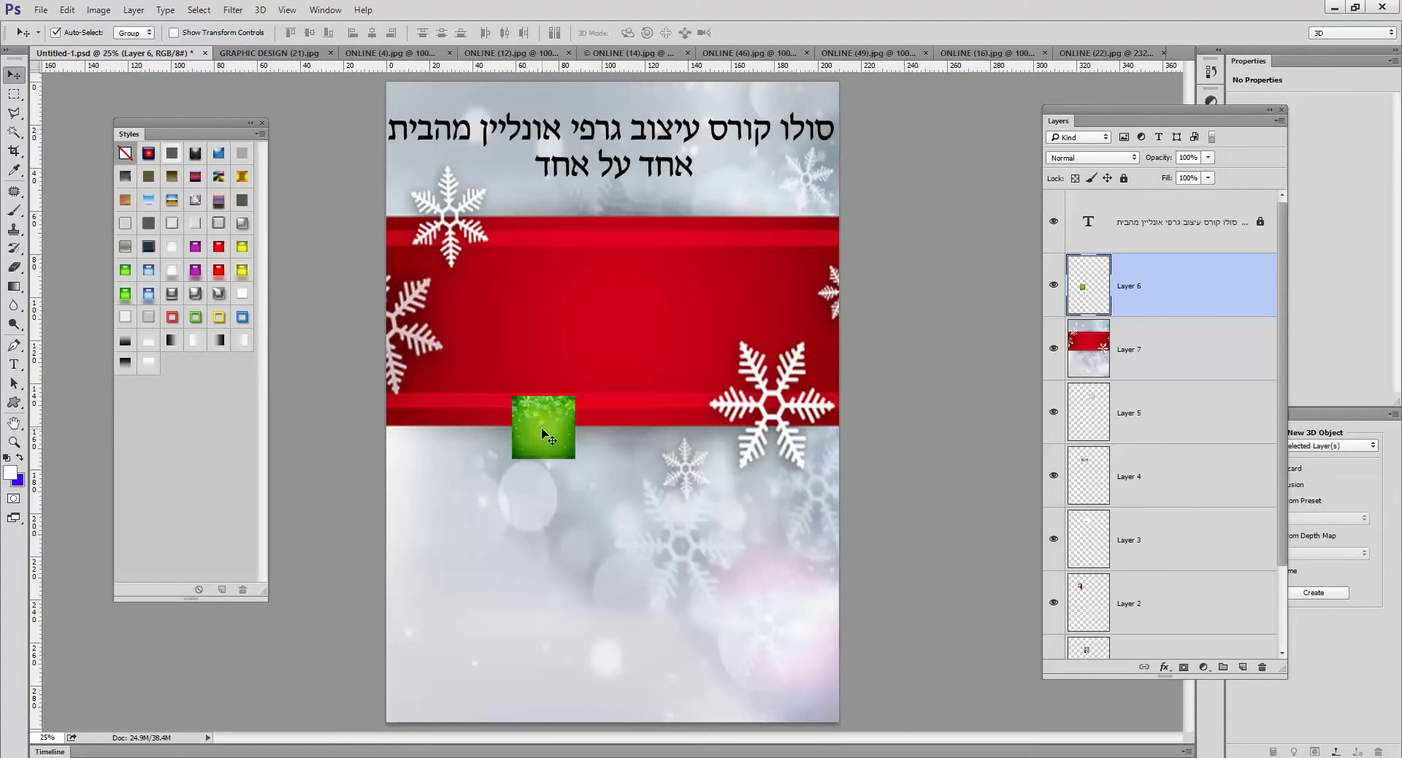
- Free-transform the green snowflake picture to about 727% width and 1014% height so that it covers the whole page
key("ctrl")
key("ctrl+t")
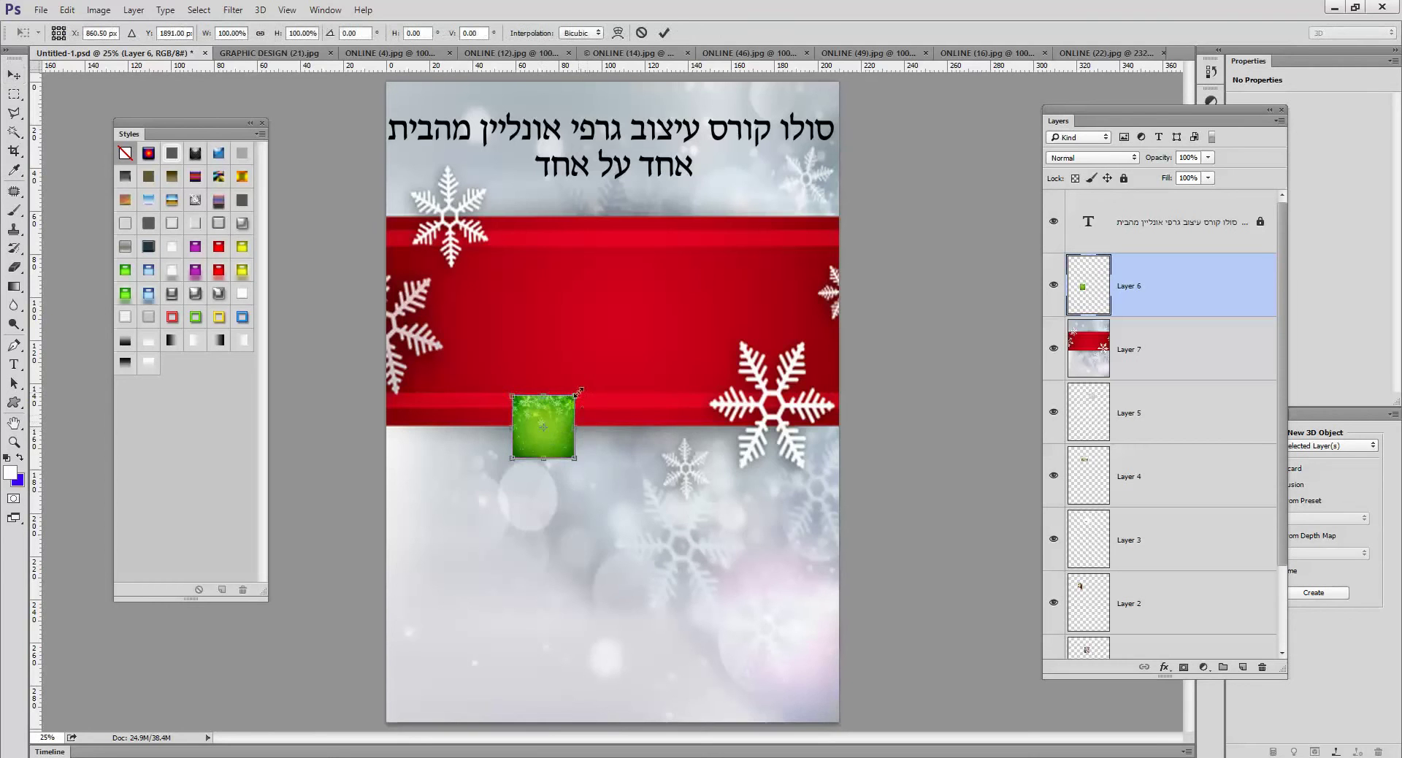
left_click_drag(577, 395, 844, 84)
left_click_drag(516, 461, 378, 723)
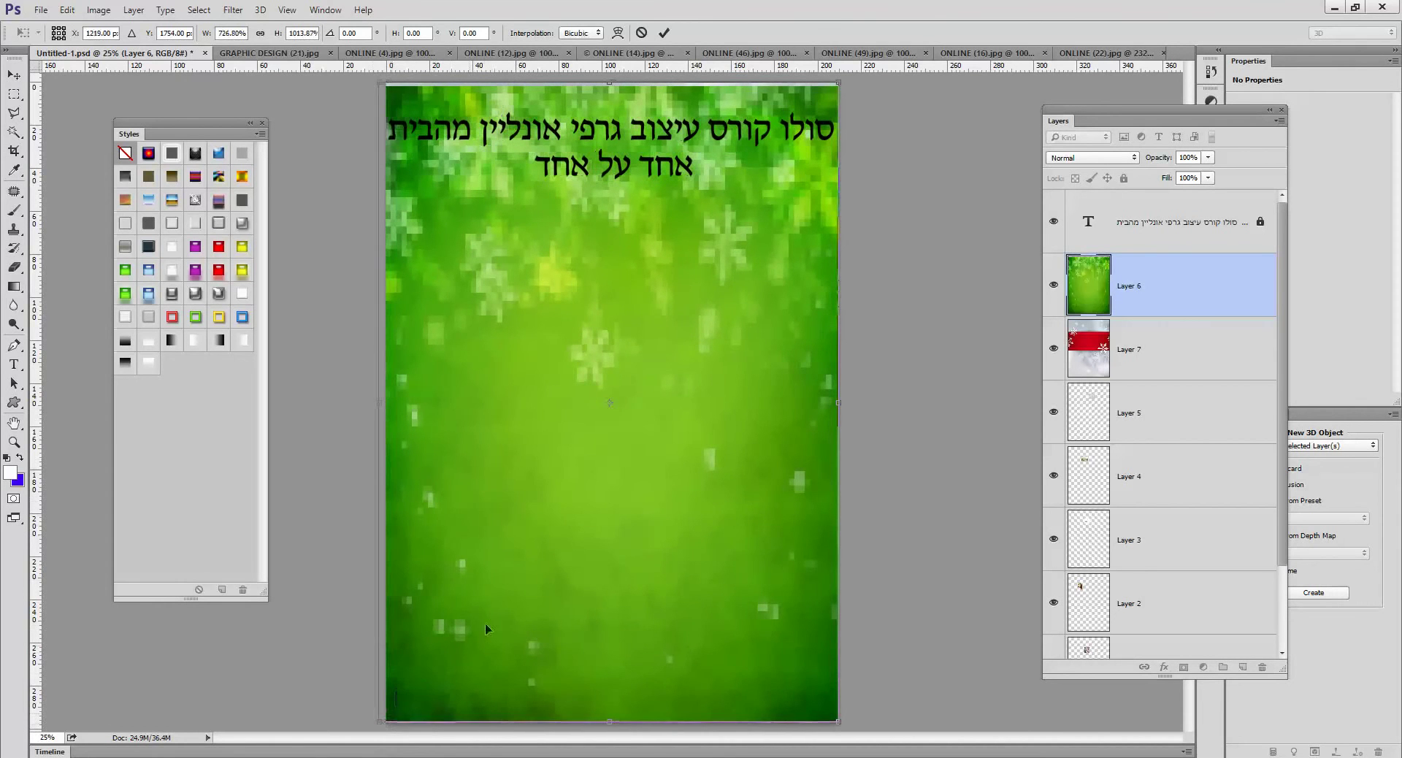
key("Return")
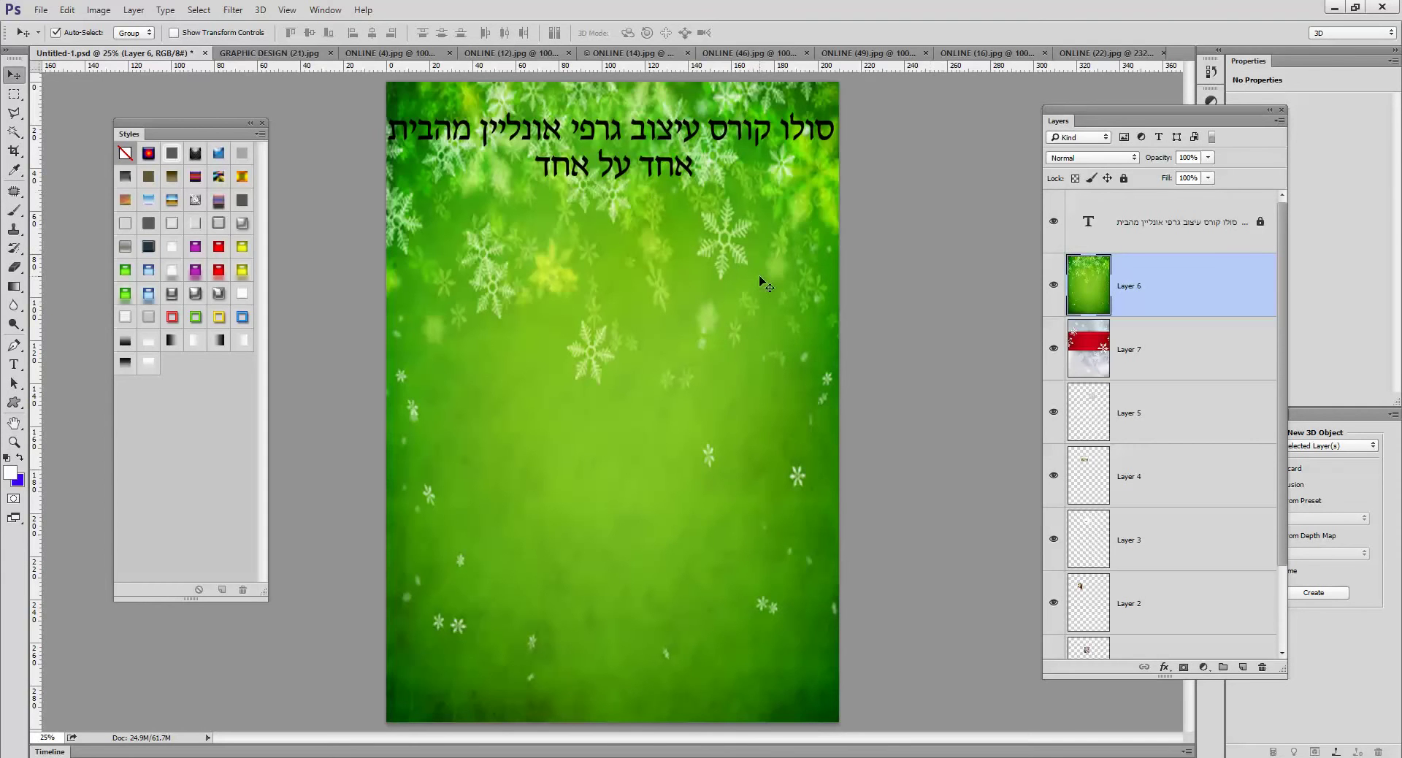
- Try Layer 6 at 33% opacity, and set its opacity to 75% instead
left_click(1210, 159)
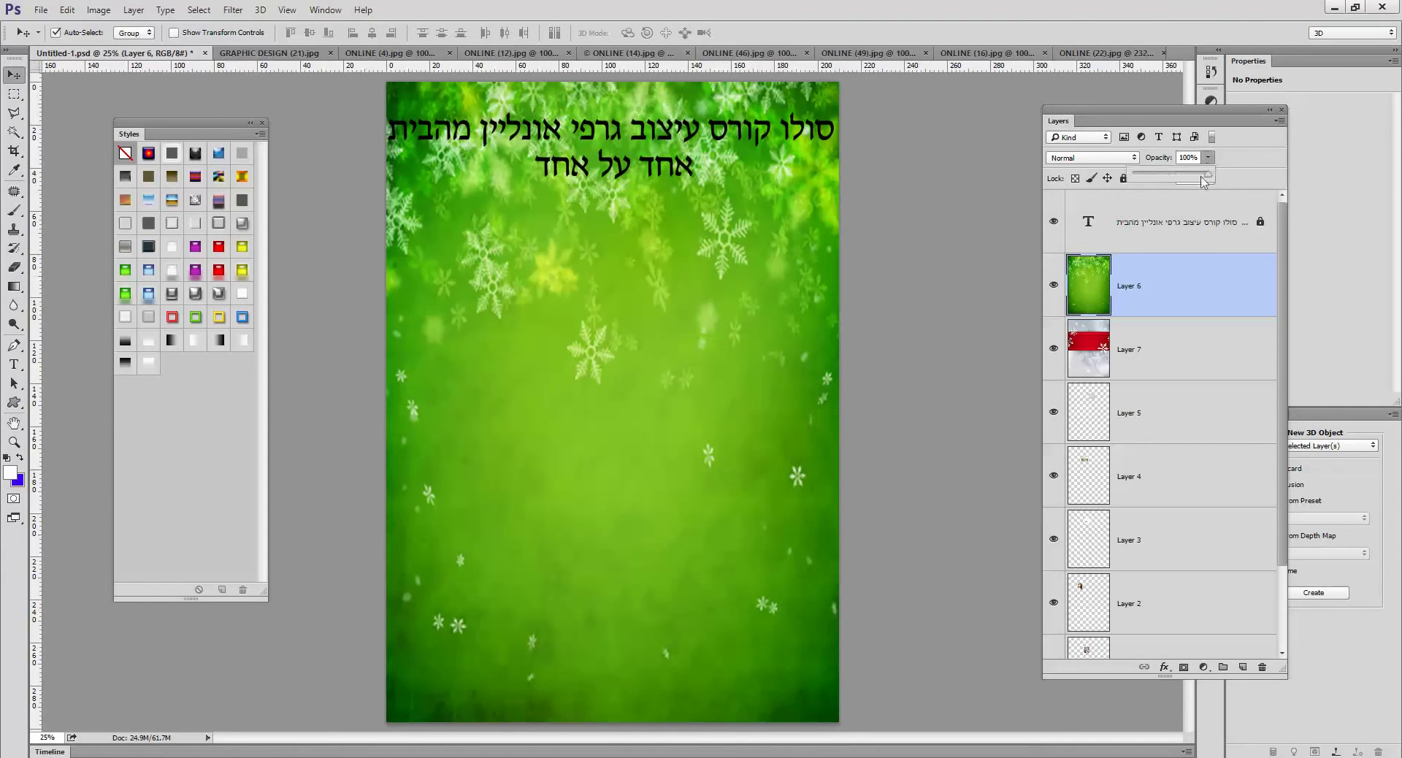
left_click_drag(1207, 180, 1159, 183)
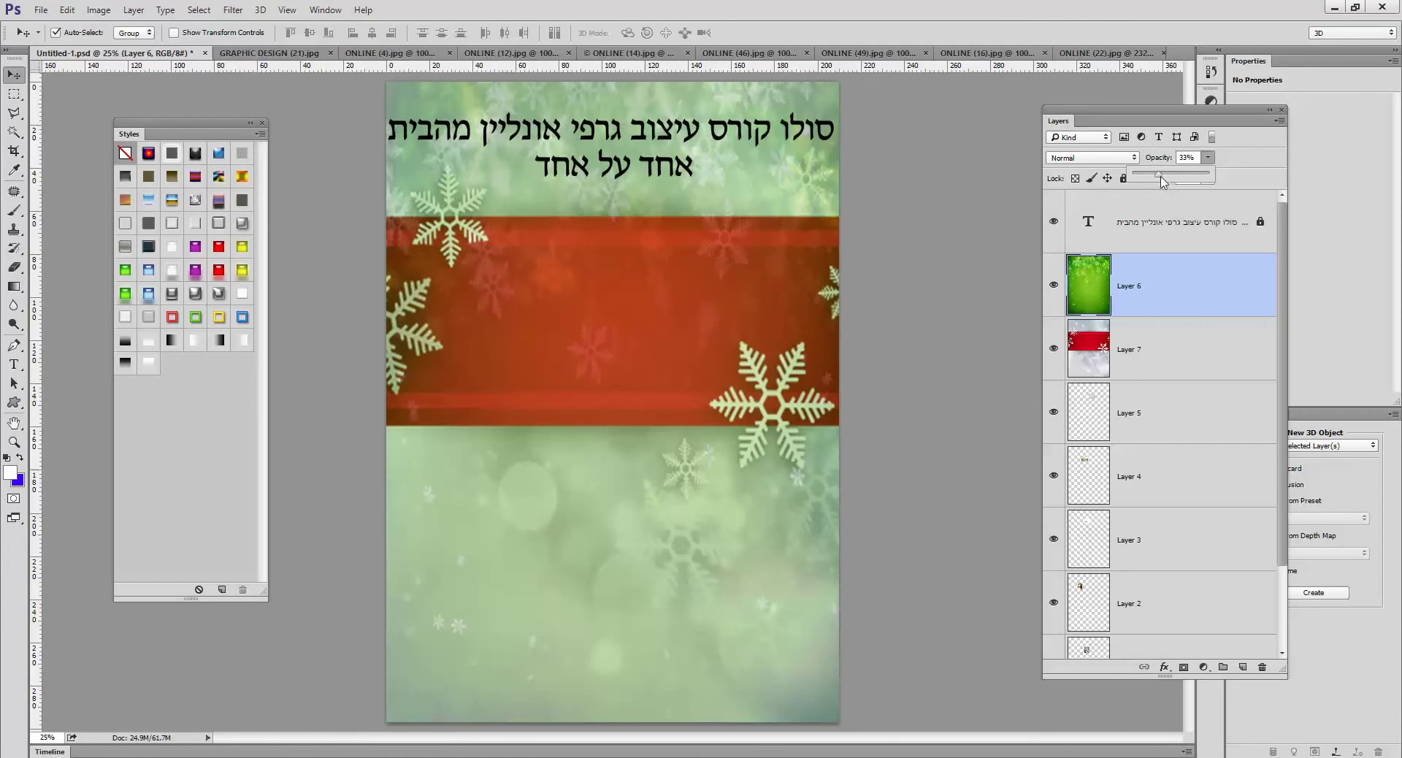
left_click(1213, 179)
left_click_drag(1206, 179, 1189, 179)
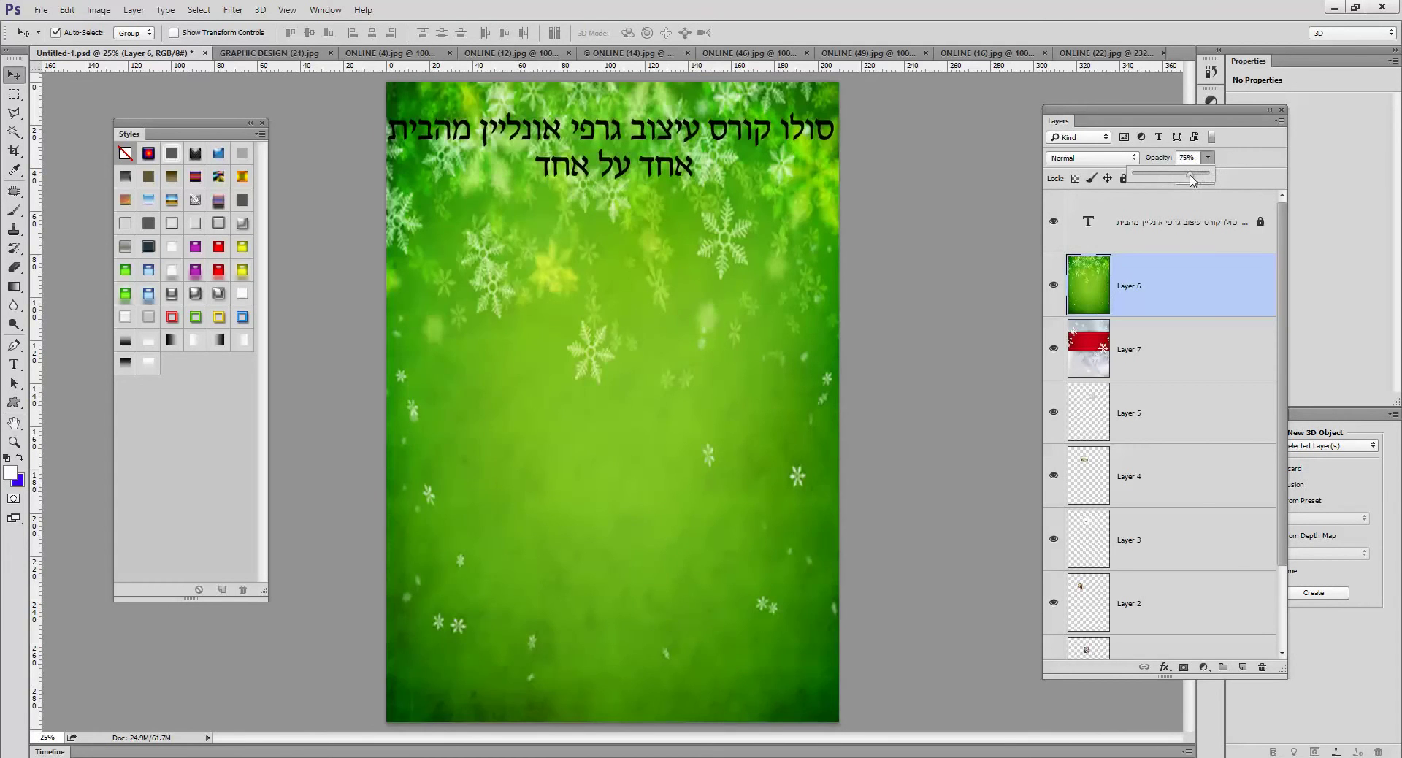
- Try deleting Layer 6 below the heading with a rectangular selection, undo the deletion, and return the layer's opacity to 100%
left_click(16, 94)
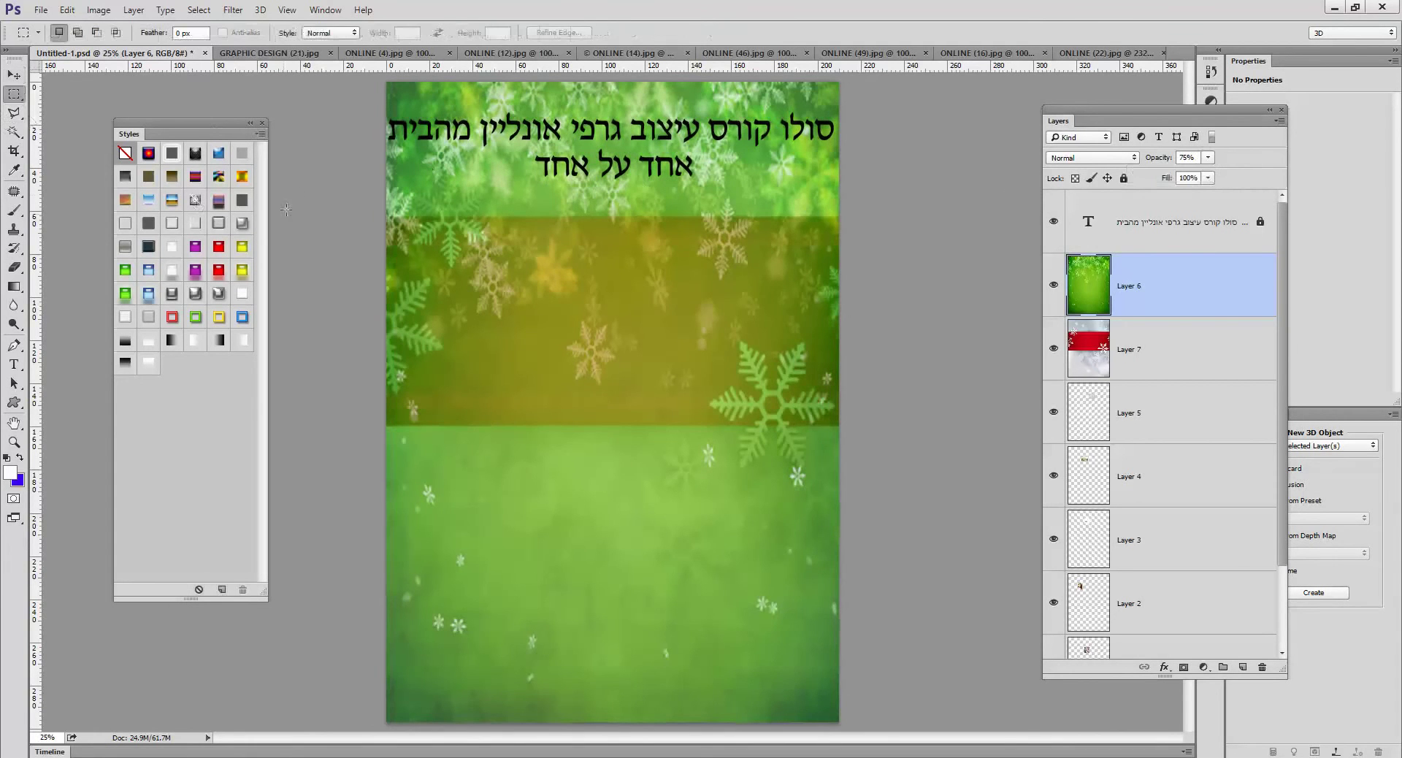
left_click_drag(379, 219, 840, 723)
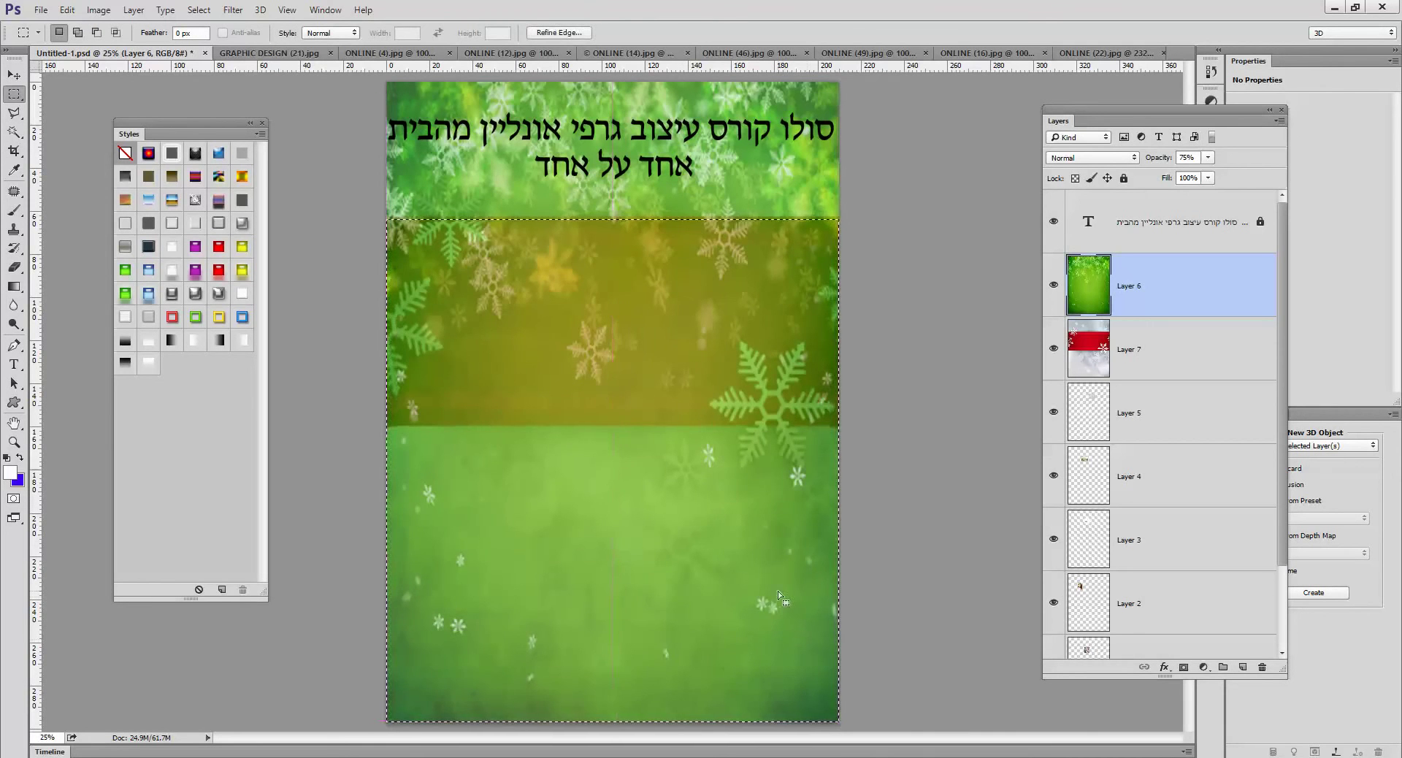
key("Delete")
key("ctrl+d")
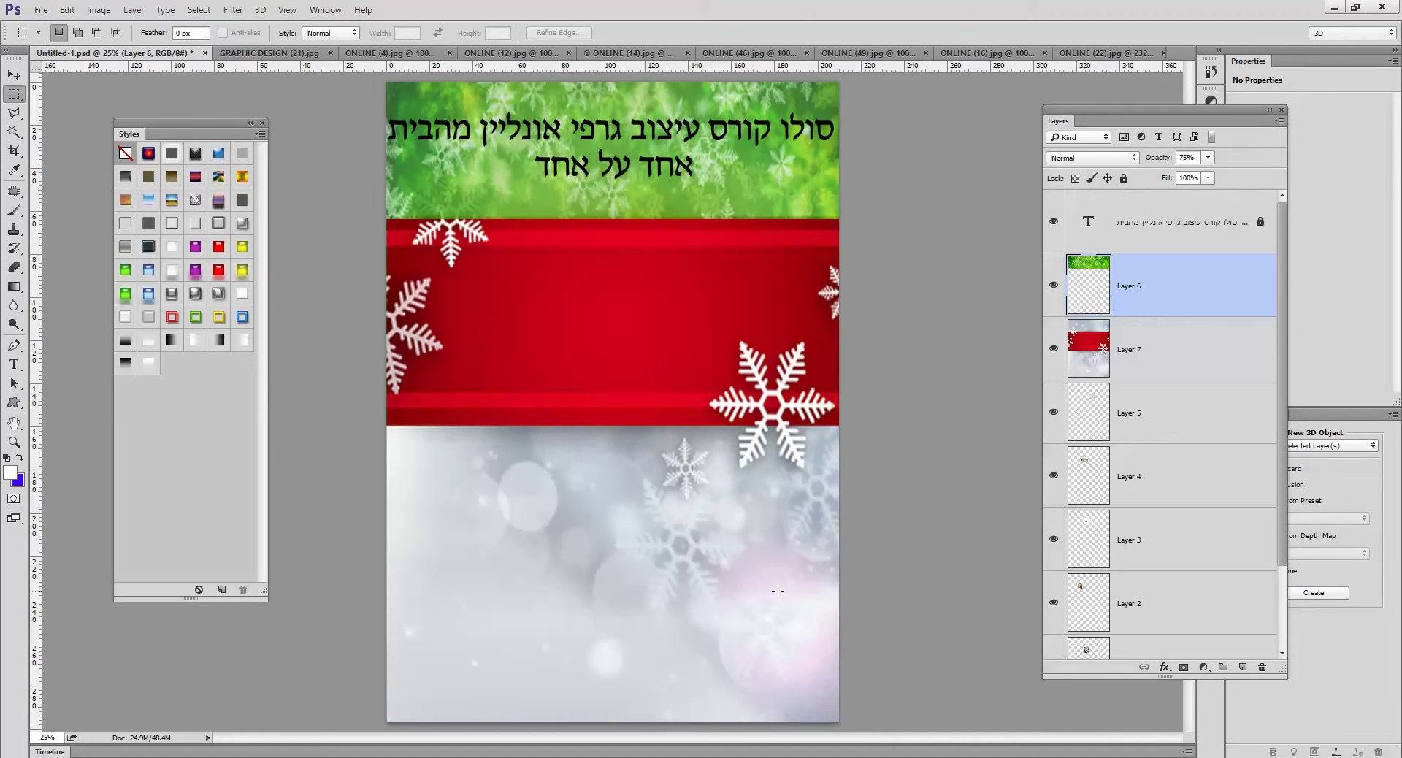
key("ctrl+z")
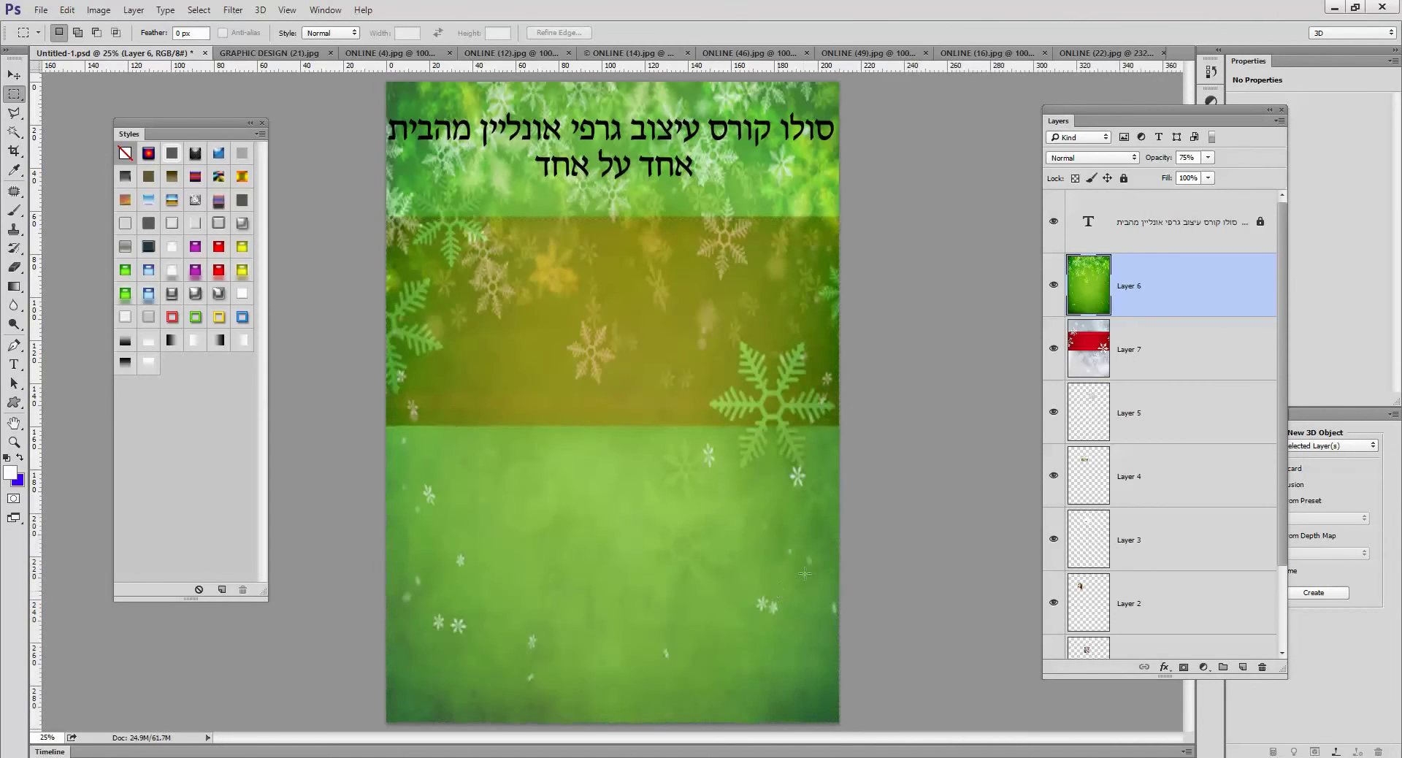
left_click(1210, 163)
left_click_drag(1200, 185, 1252, 184)
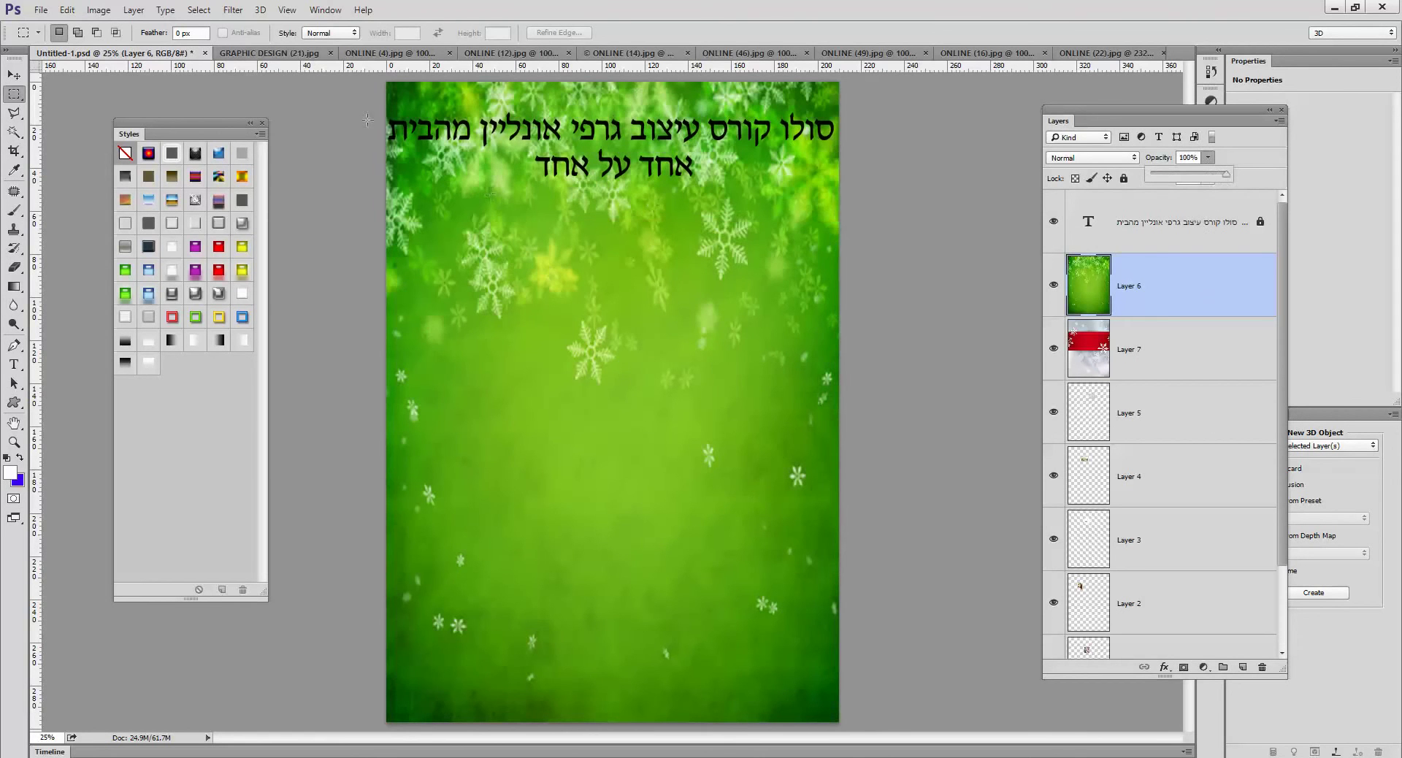
- Lasso the lower part of Layer 6 along a wavy upper edge, feather the selection by 150 pixels, delete its contents and deselect
left_click(14, 113)
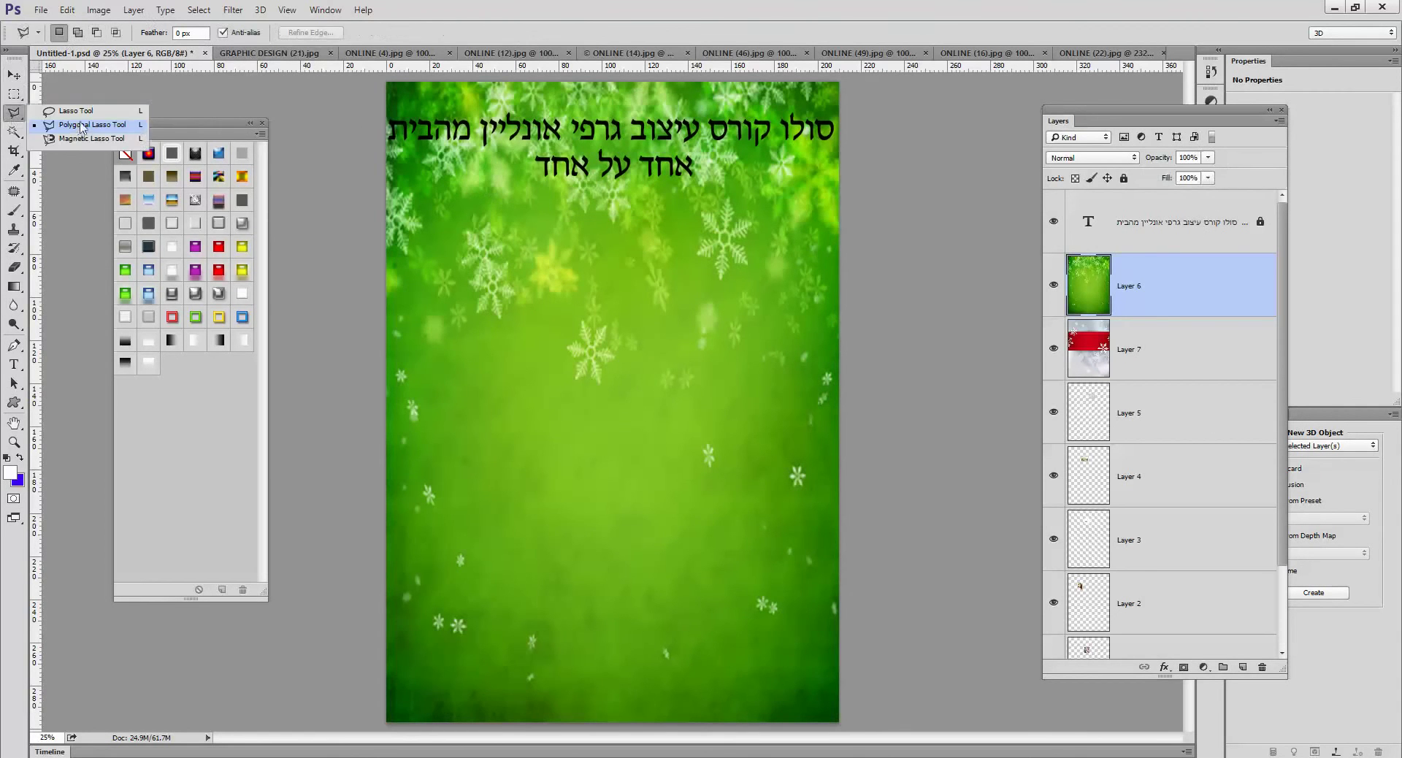
left_click(76, 111)
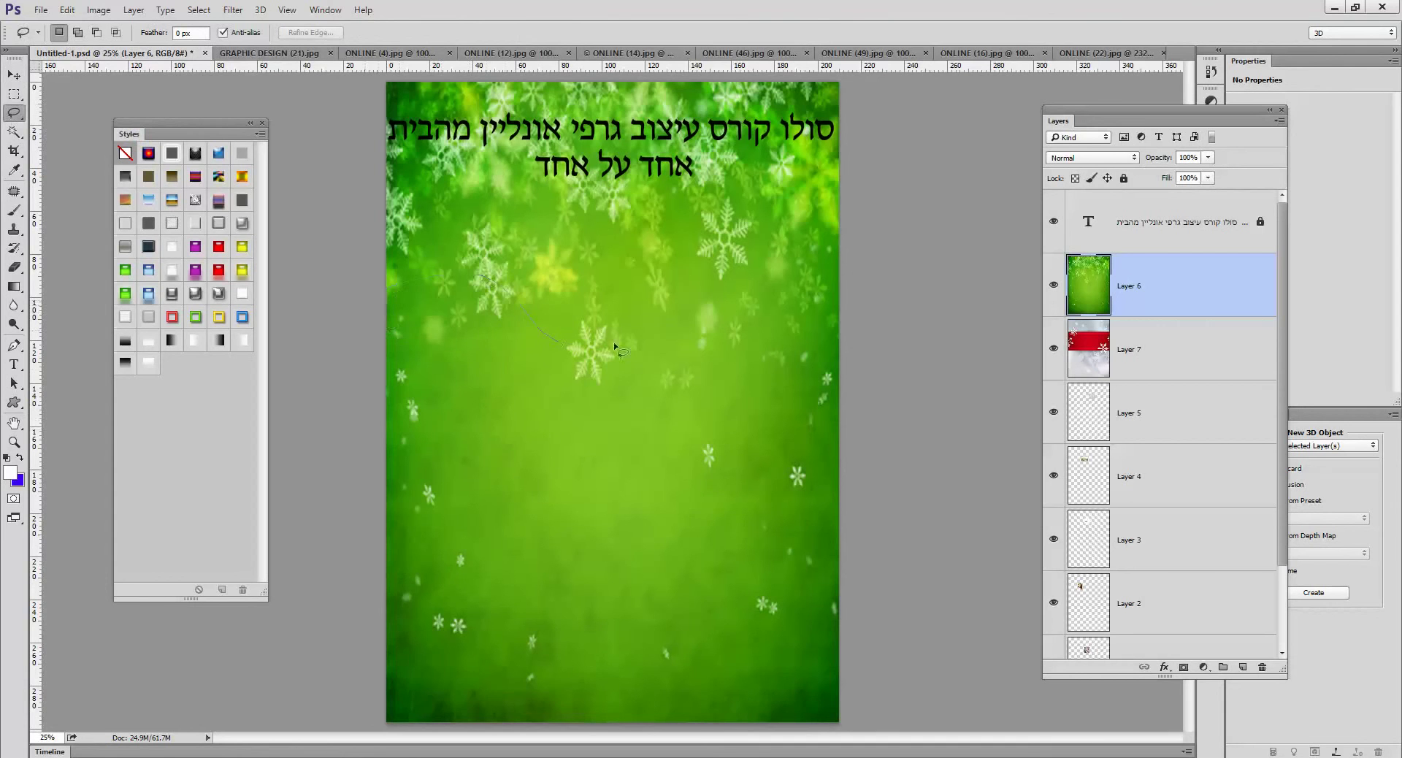
mouse_move(882, 725)
left_mouse_down()
mouse_move(277, 669)
mouse_move(290, 433)
mouse_move(466, 298)
left_mouse_up()
right_click(596, 401)
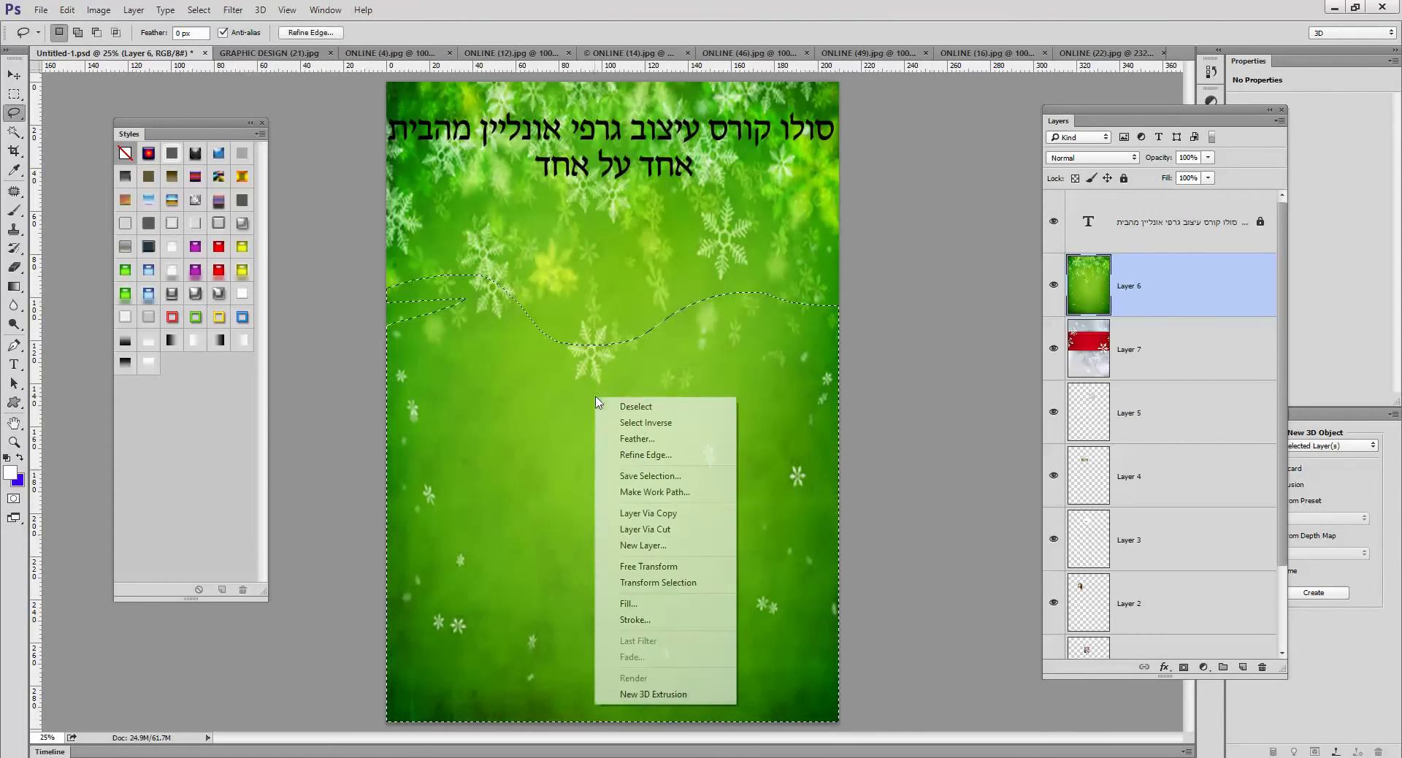
left_click(637, 438)
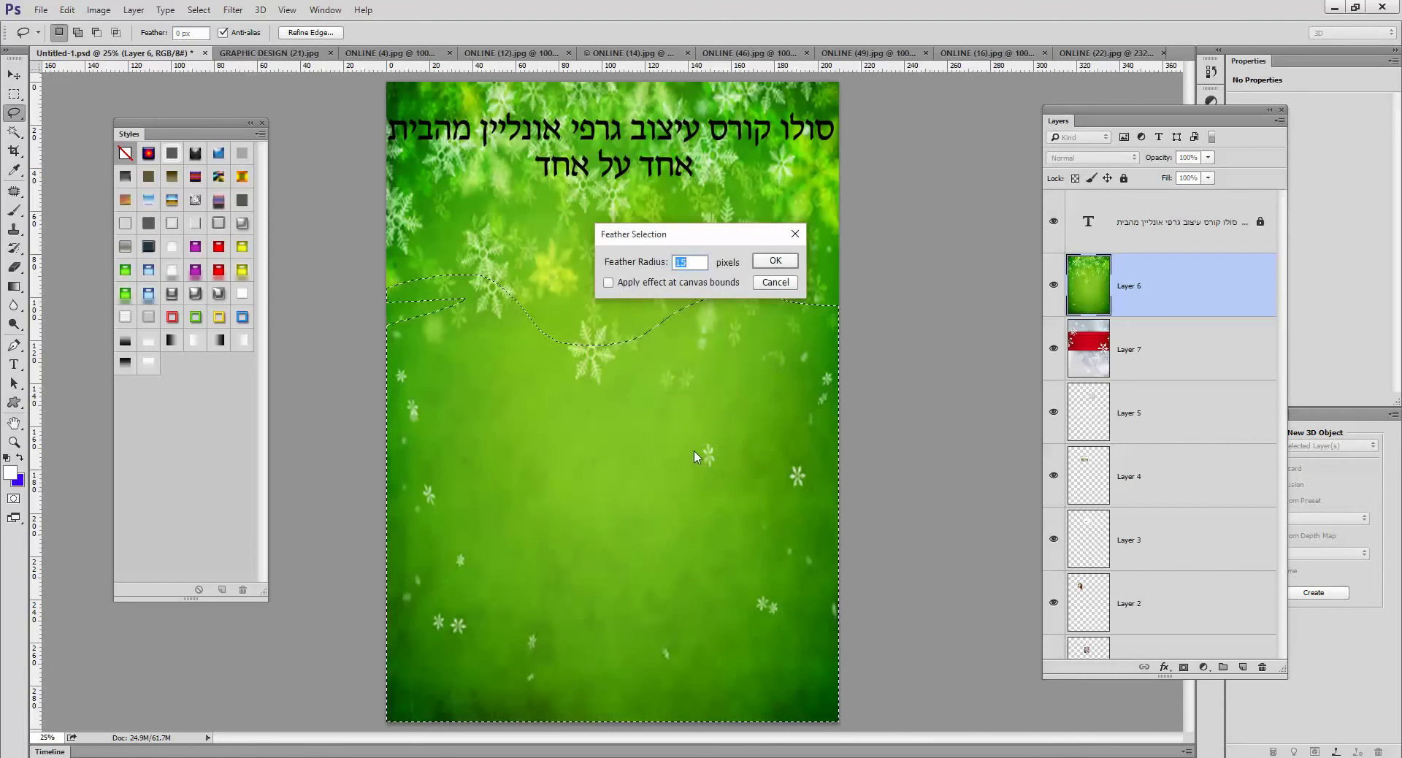
type("150")
key("Return")
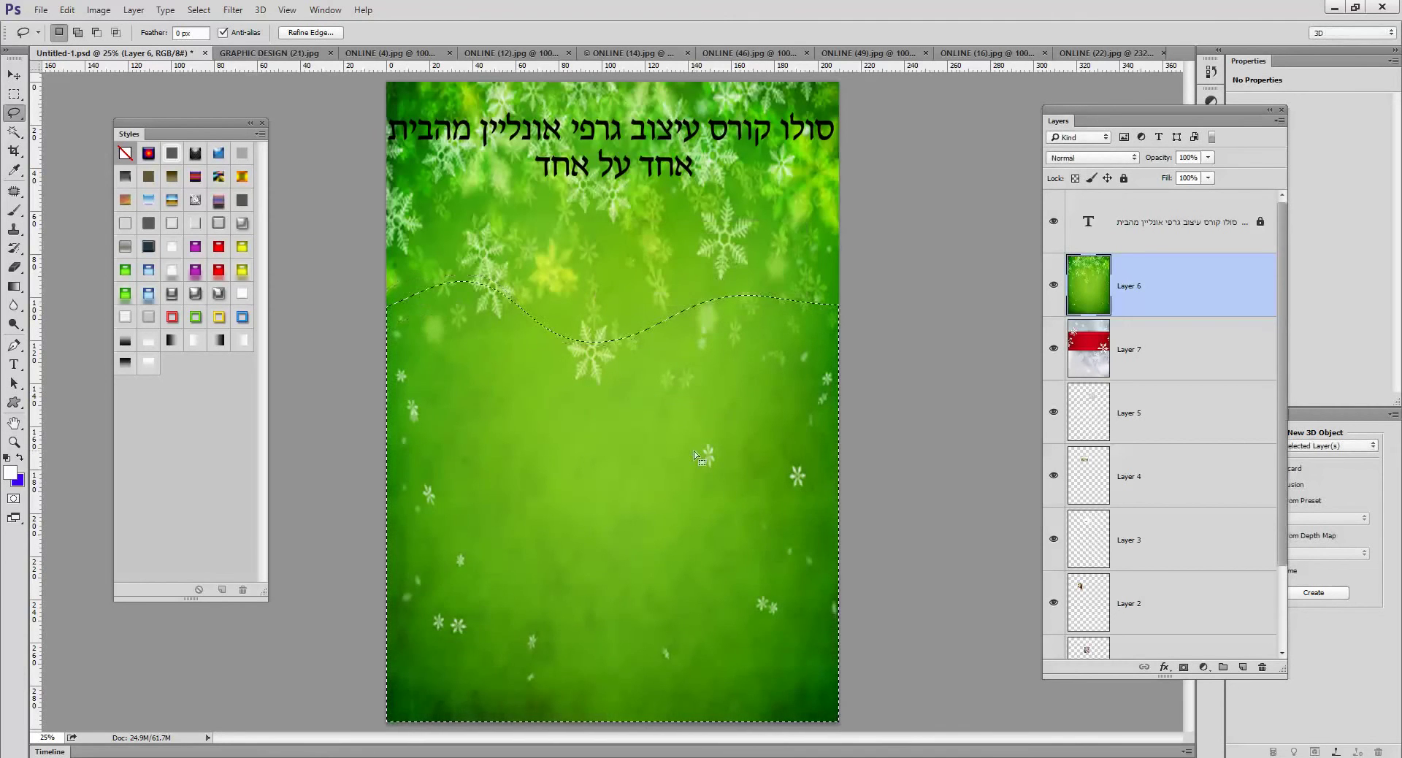
key("Delete")
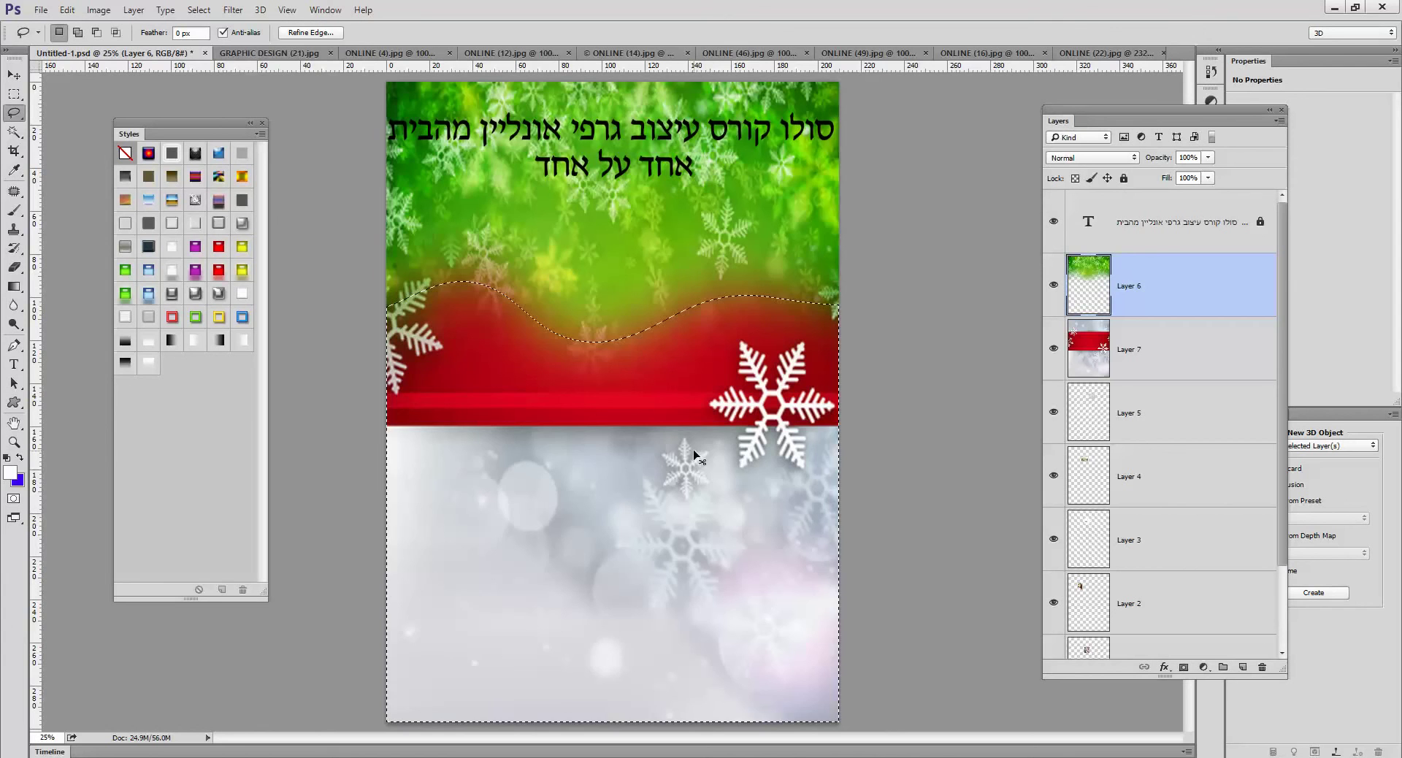
key("ctrl+d")
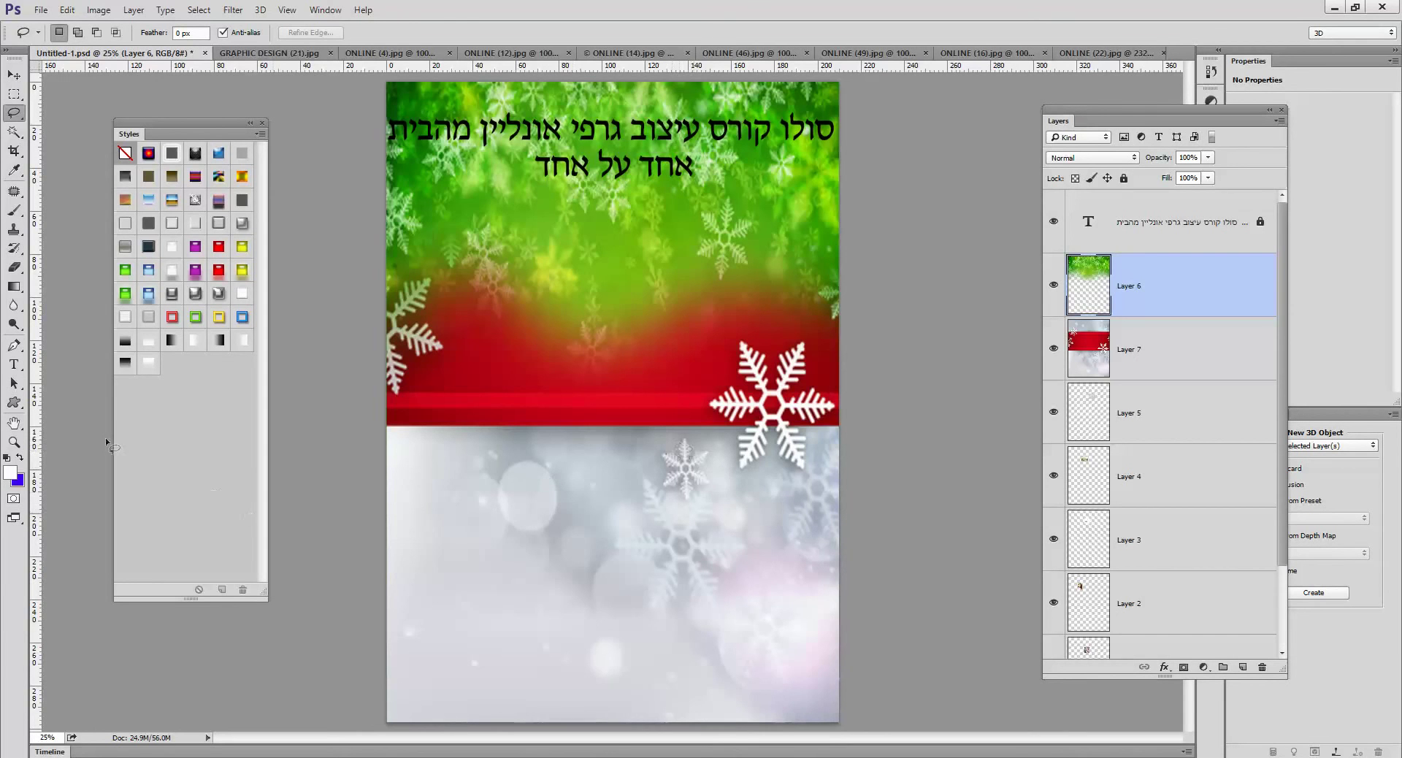
- Draw a heart custom shape about 488 by 416 px on the pale area below the red band
left_click(13, 403)
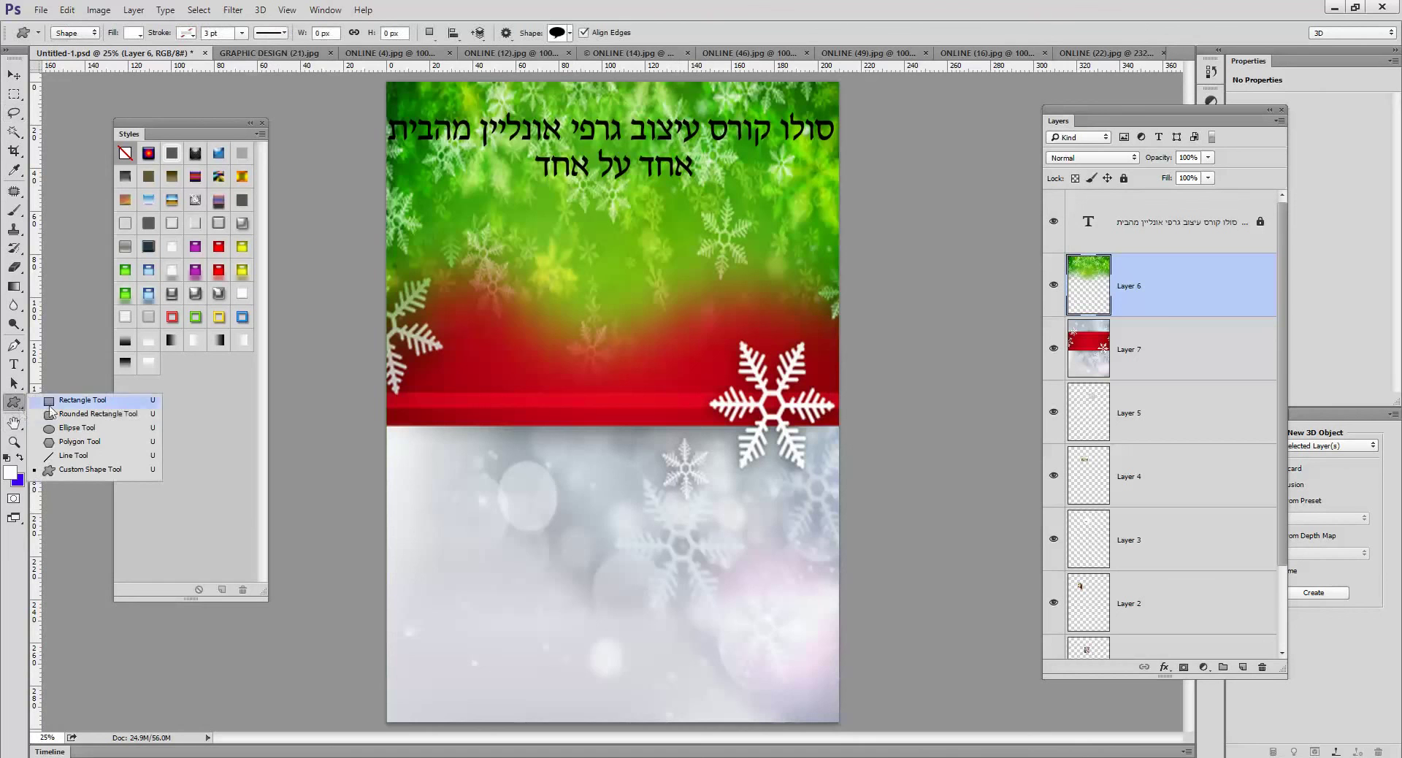
left_click(90, 470)
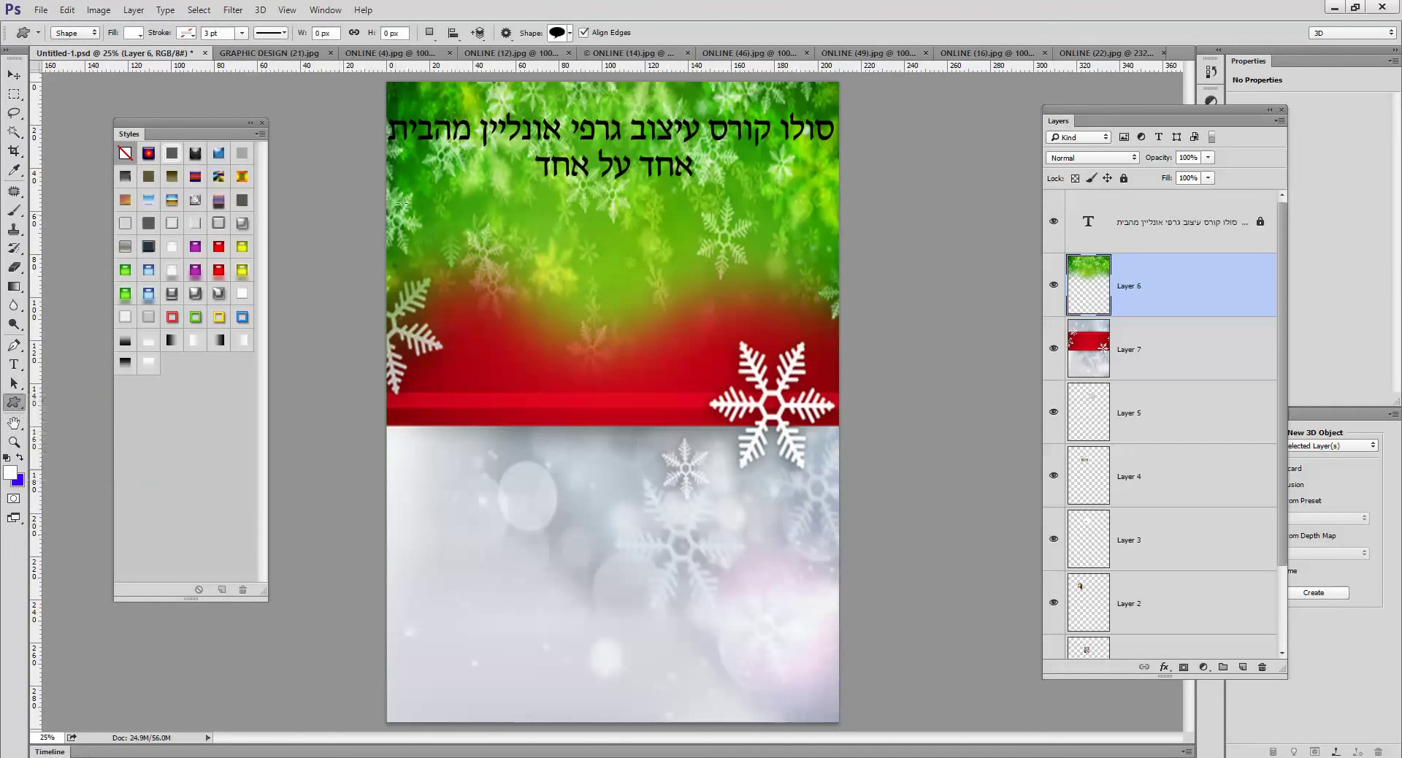
left_click(571, 33)
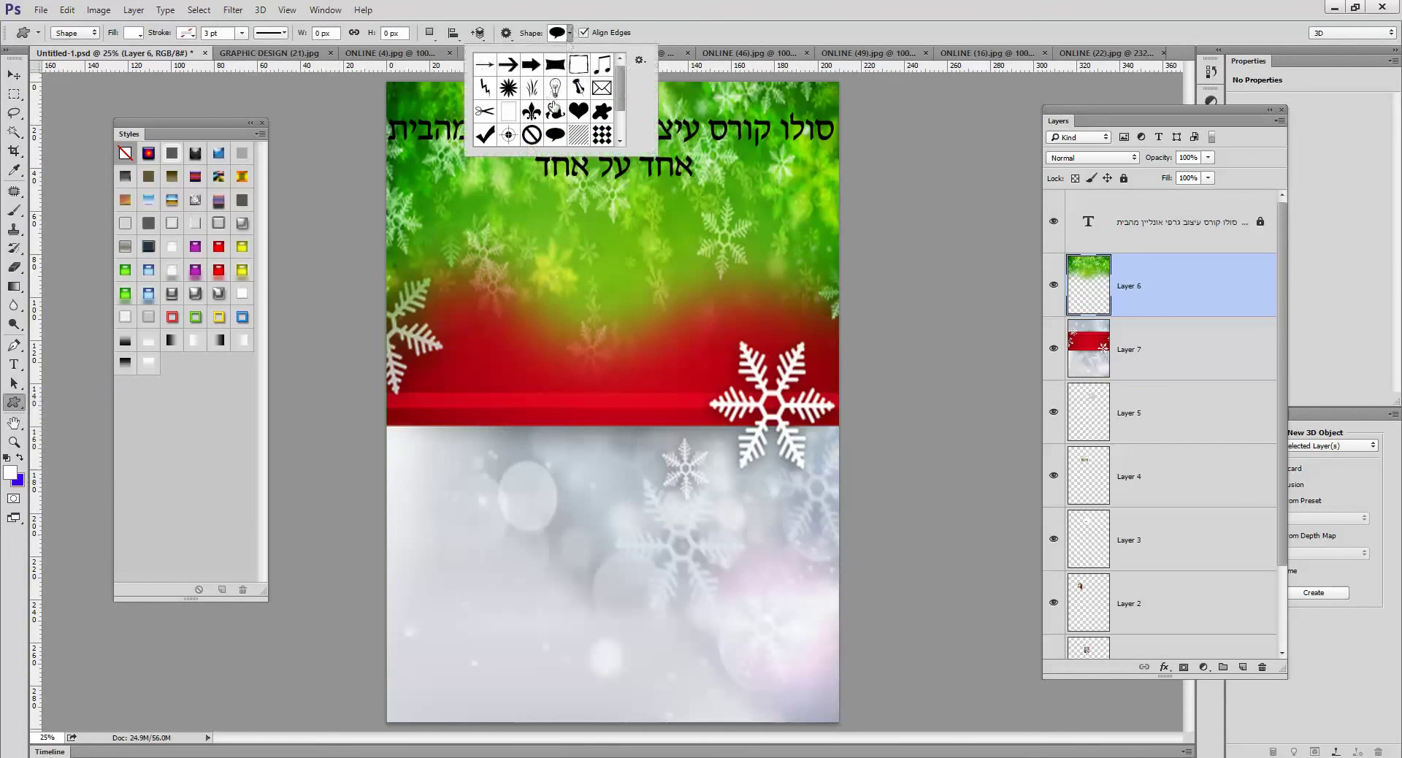
left_click(578, 110)
left_click(416, 477)
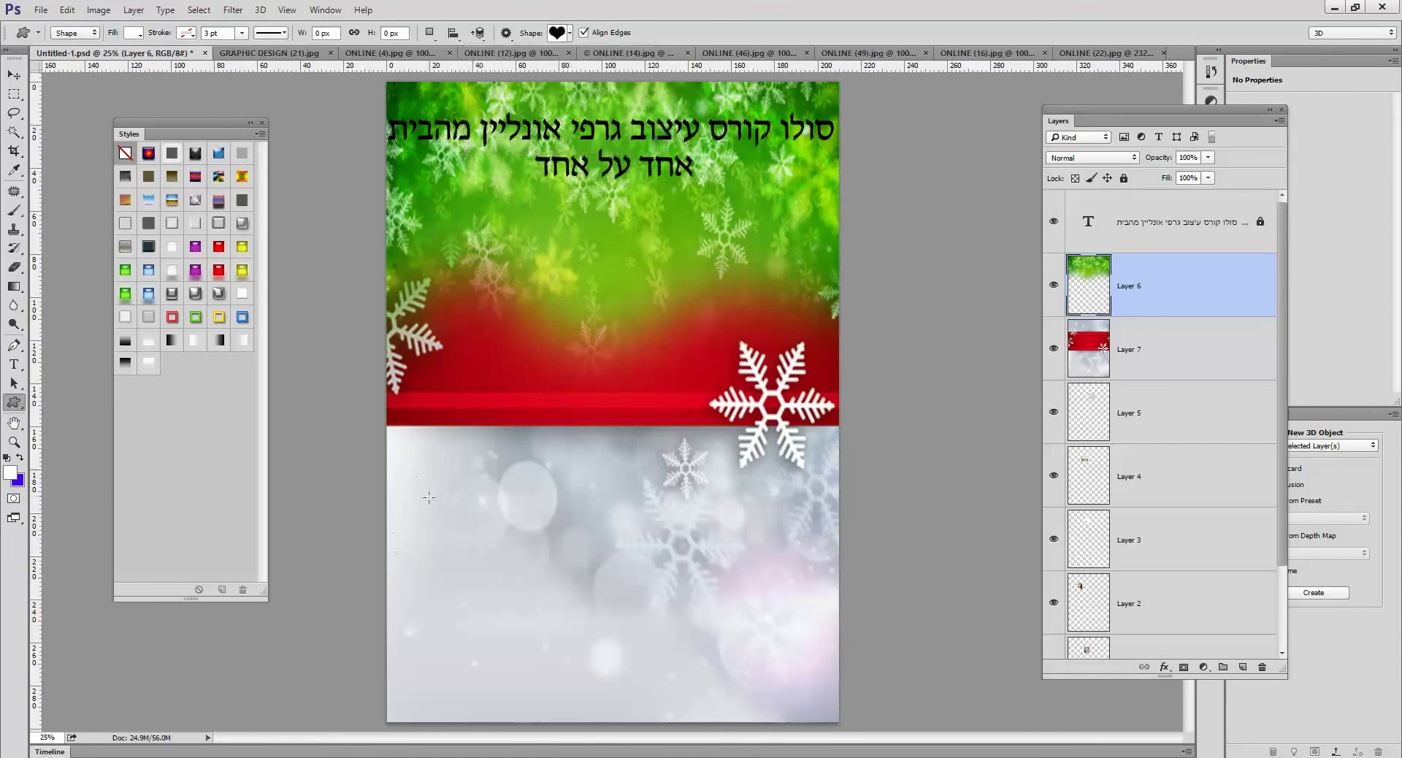
left_click_drag(416, 477, 502, 552)
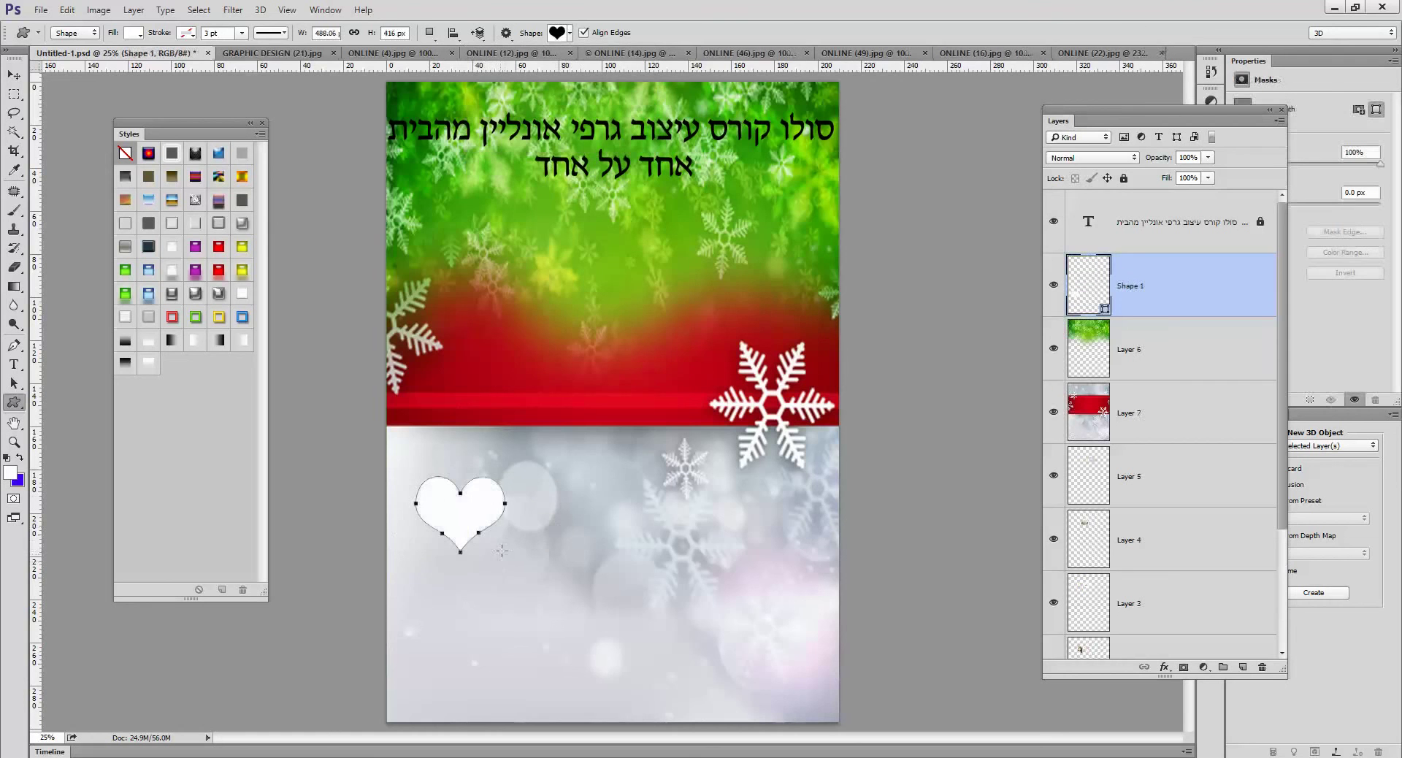
- Change the heart shape's fill colour to purple
double_click(1086, 287)
left_click(1083, 316)
left_click(1021, 277)
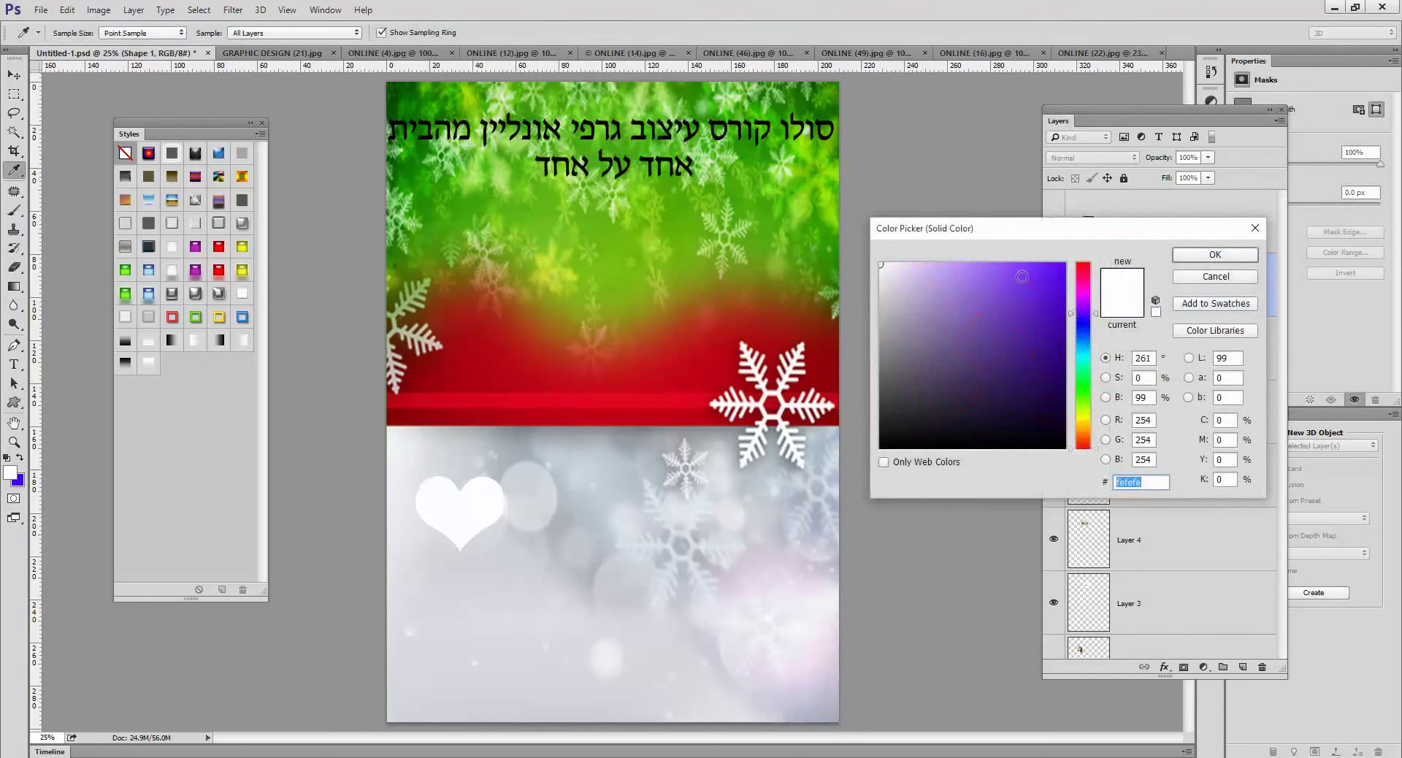
left_click(1242, 255)
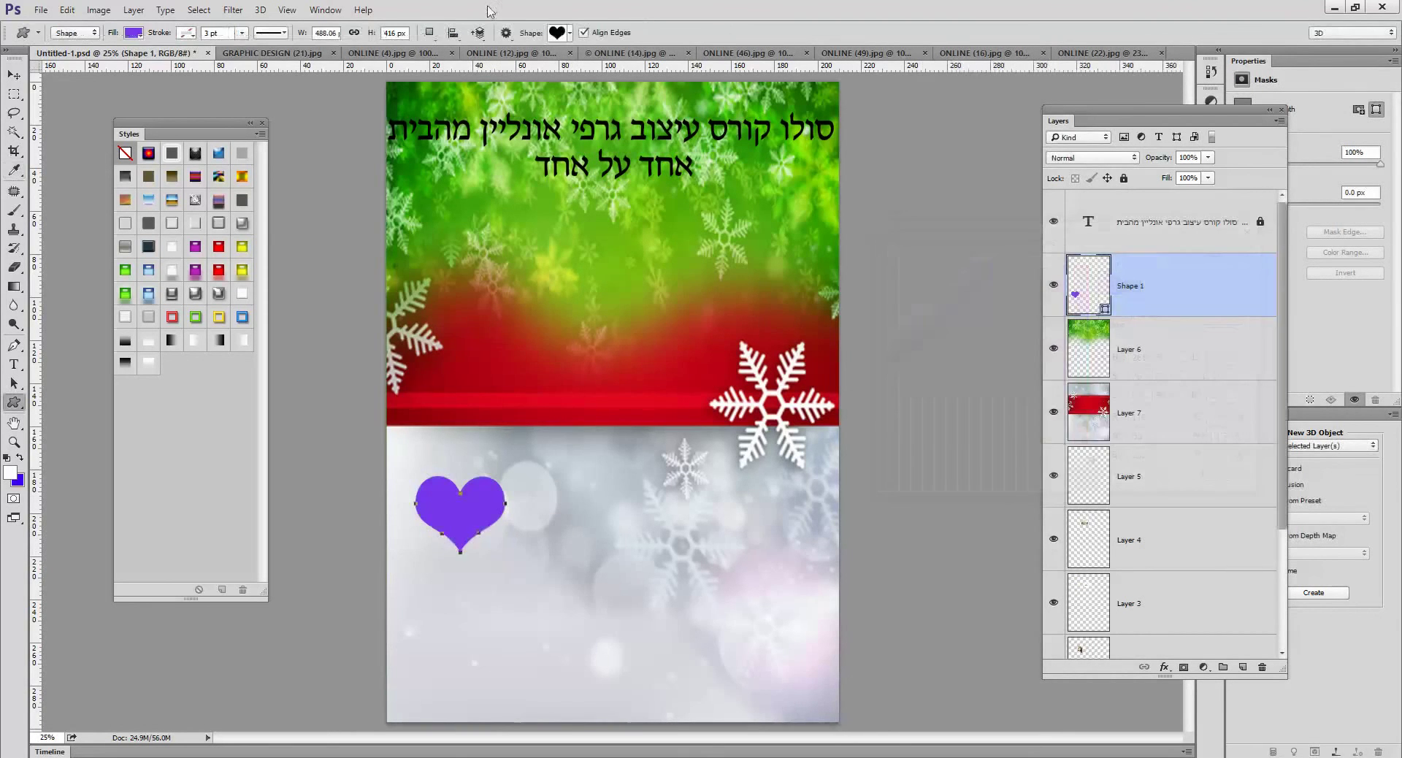
- Draw a speech bubble custom shape about 536 by 516 px beside the heart
left_click(569, 34)
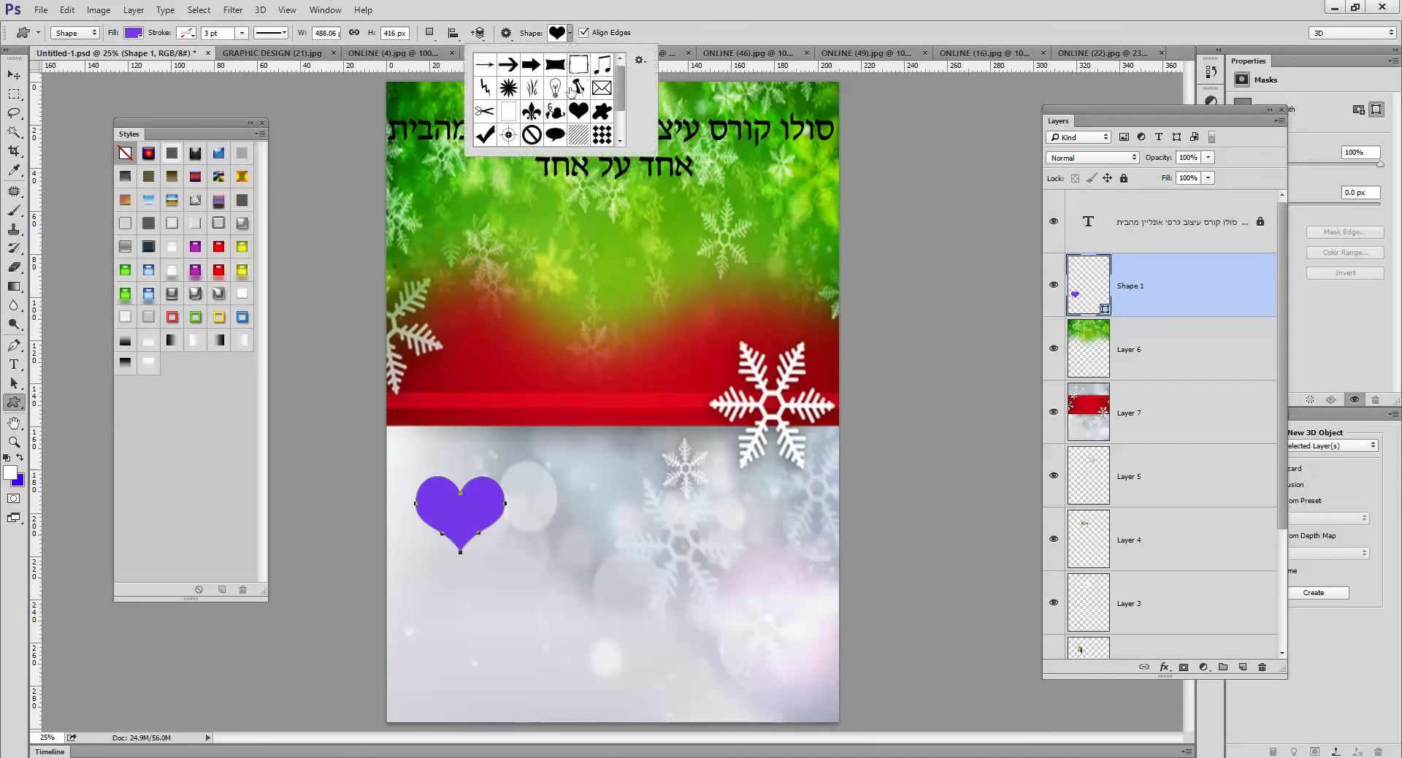
left_click(555, 135)
left_click_drag(553, 583, 650, 486)
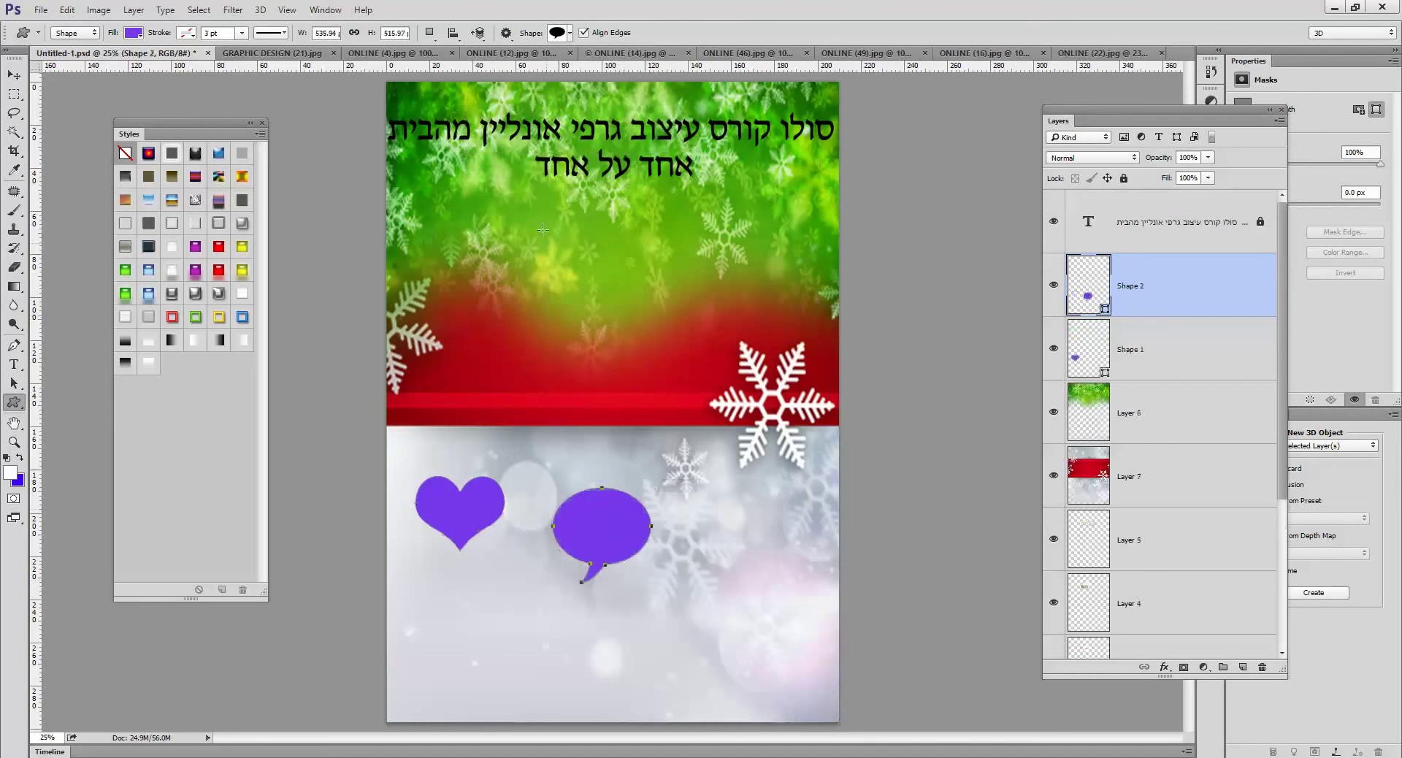
- Draw a column of five check mark custom shapes along the right side of the pale area
left_click(569, 33)
left_click(485, 135)
mouse_move(788, 495)
left_mouse_down()
mouse_move(739, 535)
mouse_move(760, 625)
mouse_move(747, 688)
mouse_move(774, 698)
mouse_move(746, 715)
left_mouse_up()
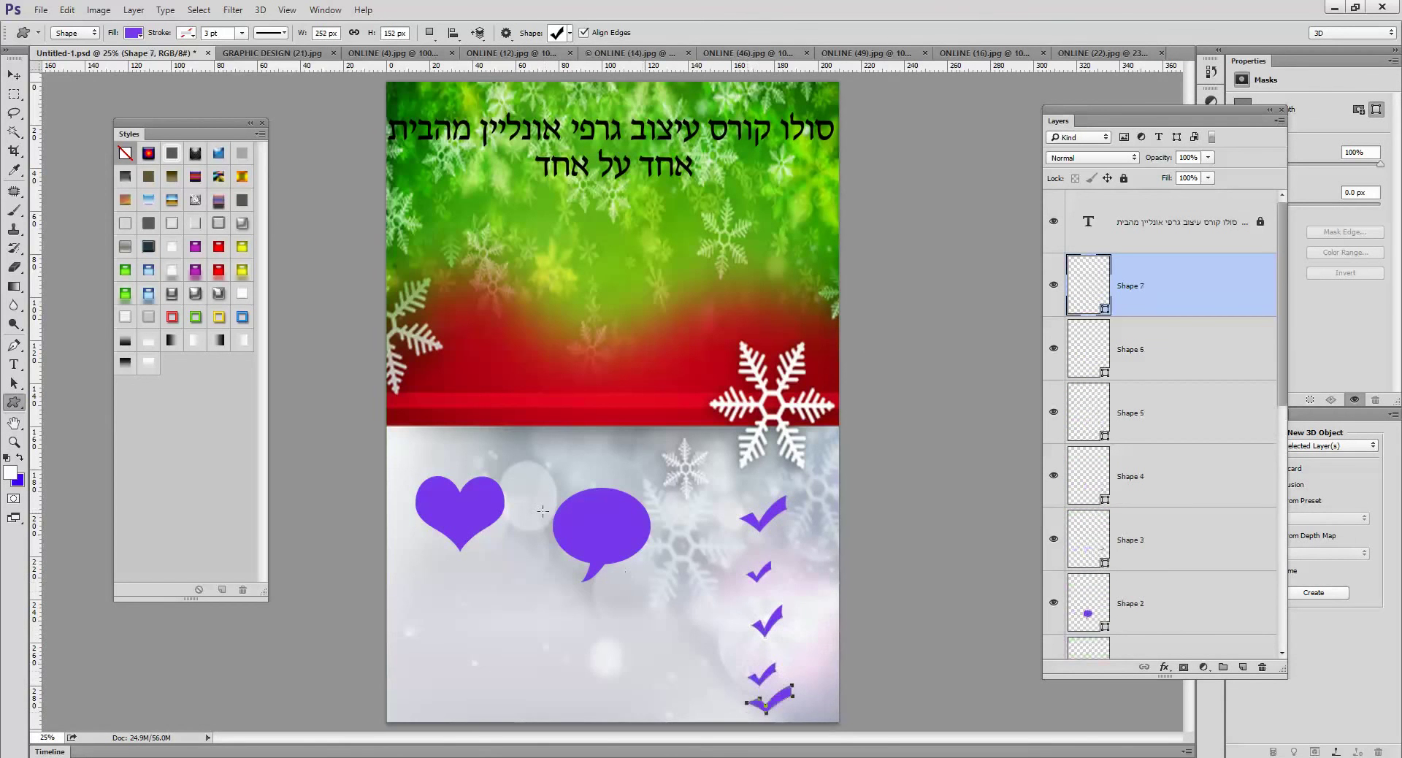
- Add a new empty layer above the heading text layer and set the foreground colour to pink
left_click(14, 74)
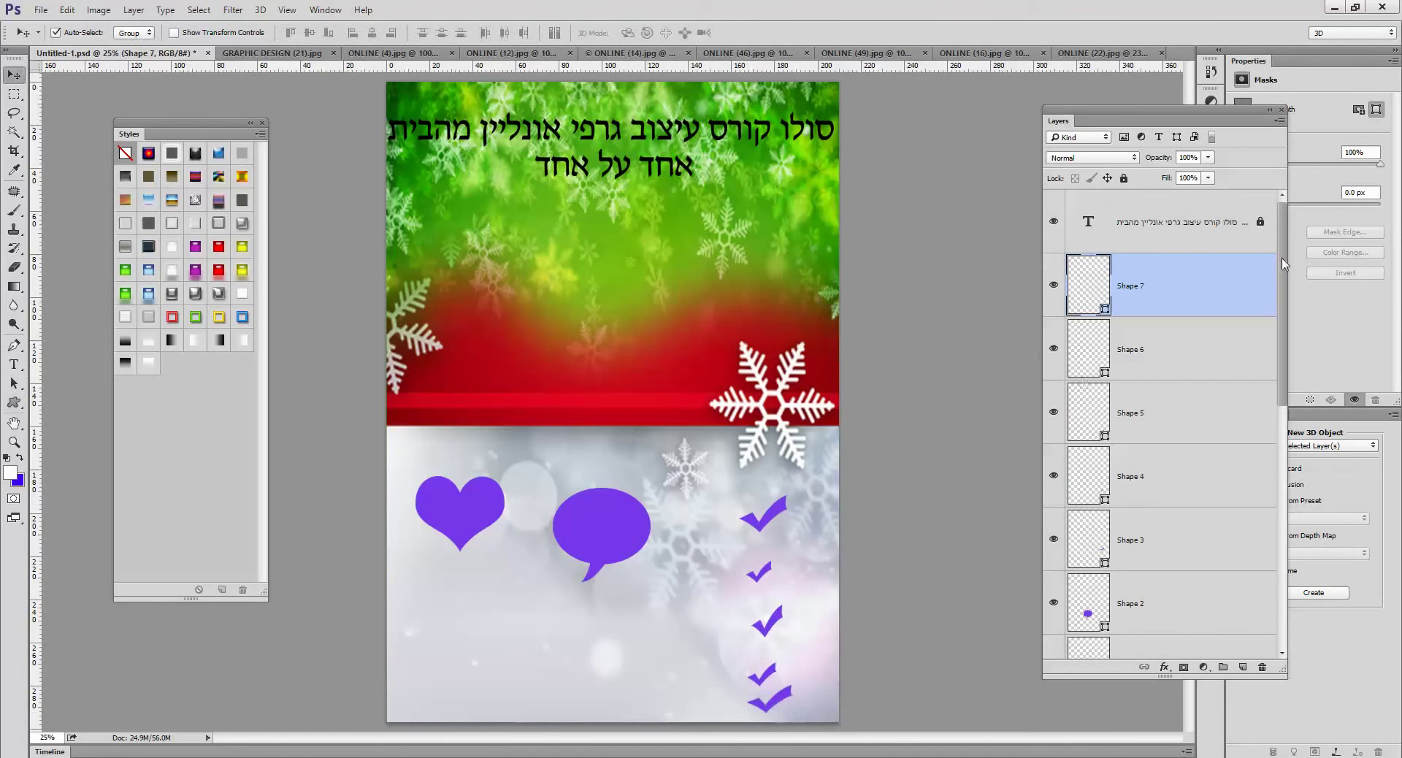
left_click(1181, 230)
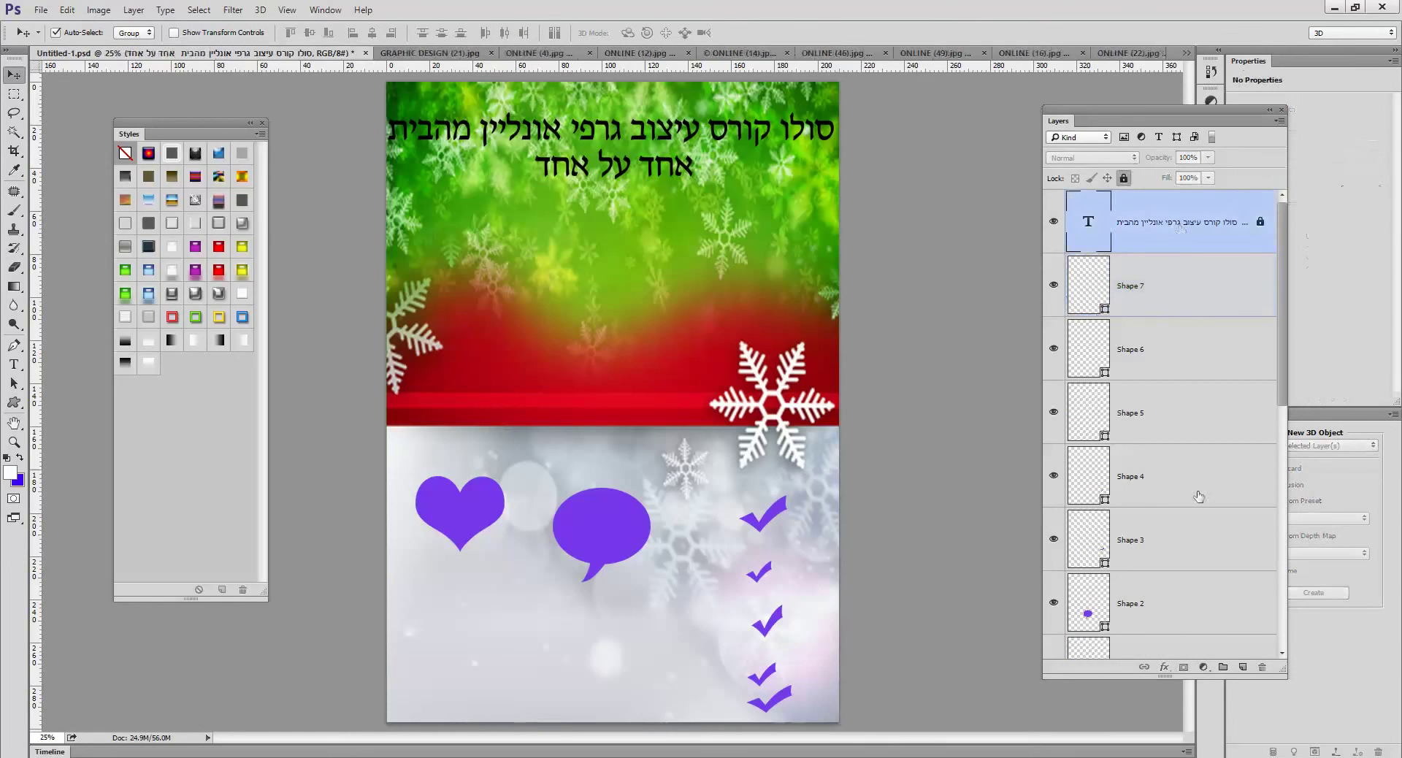
left_click(1242, 667)
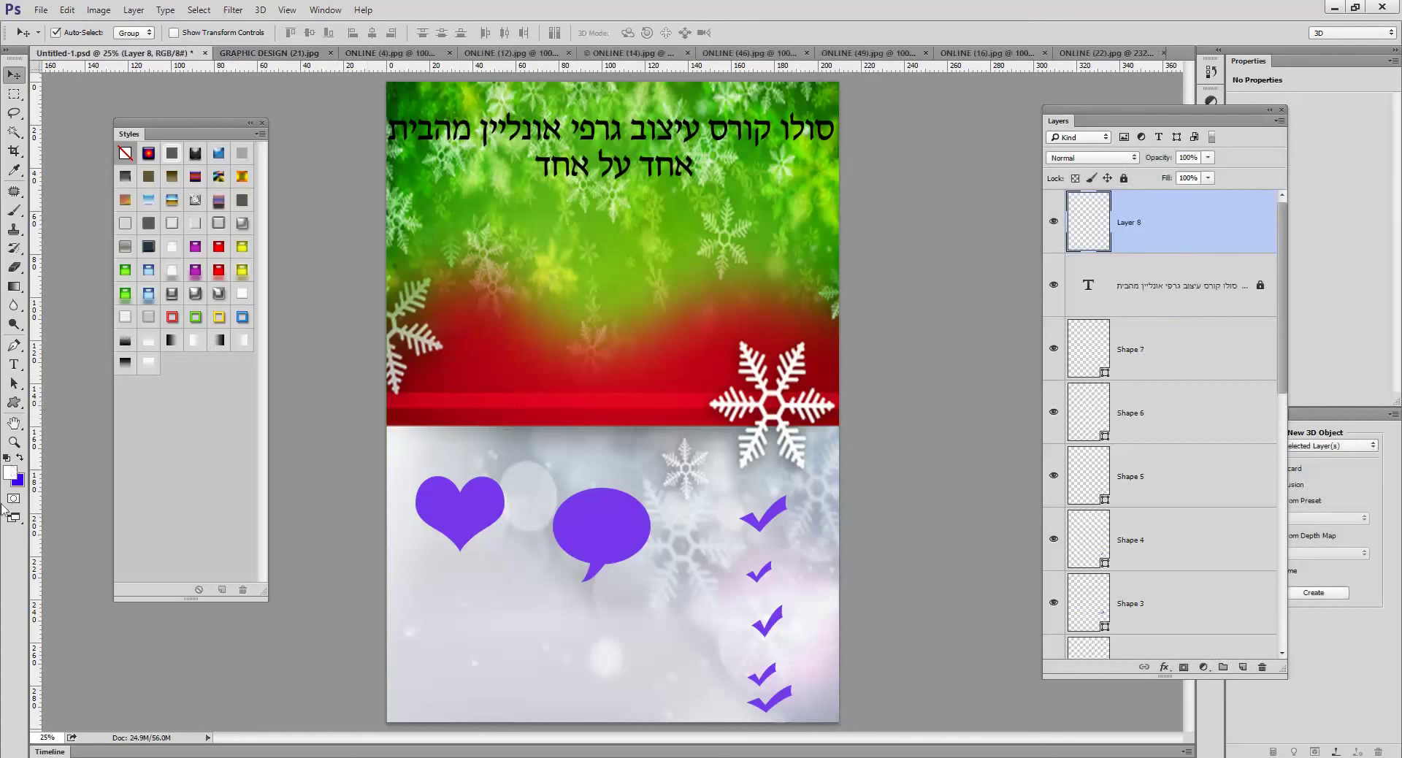
left_click(10, 474)
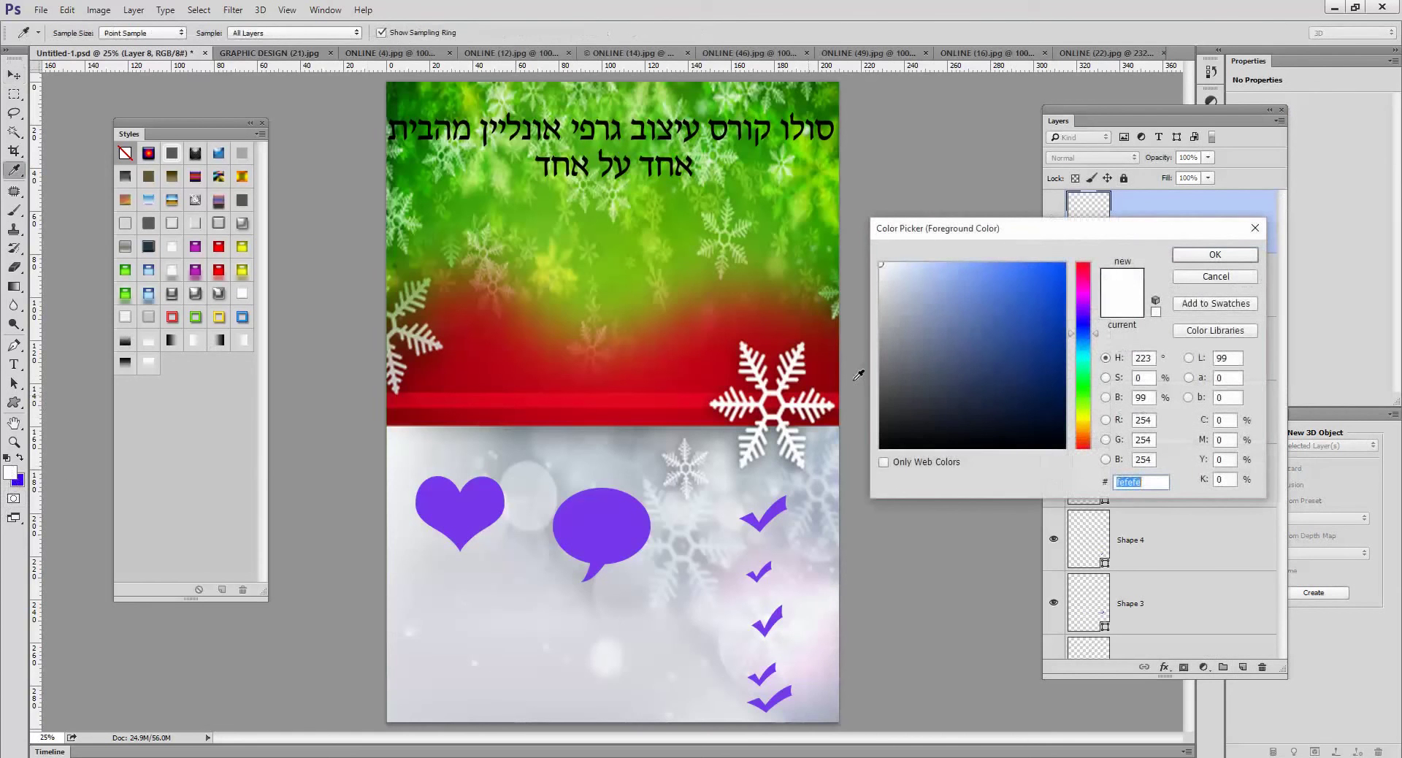
left_click(1083, 276)
left_click(1040, 275)
left_click(1200, 258)
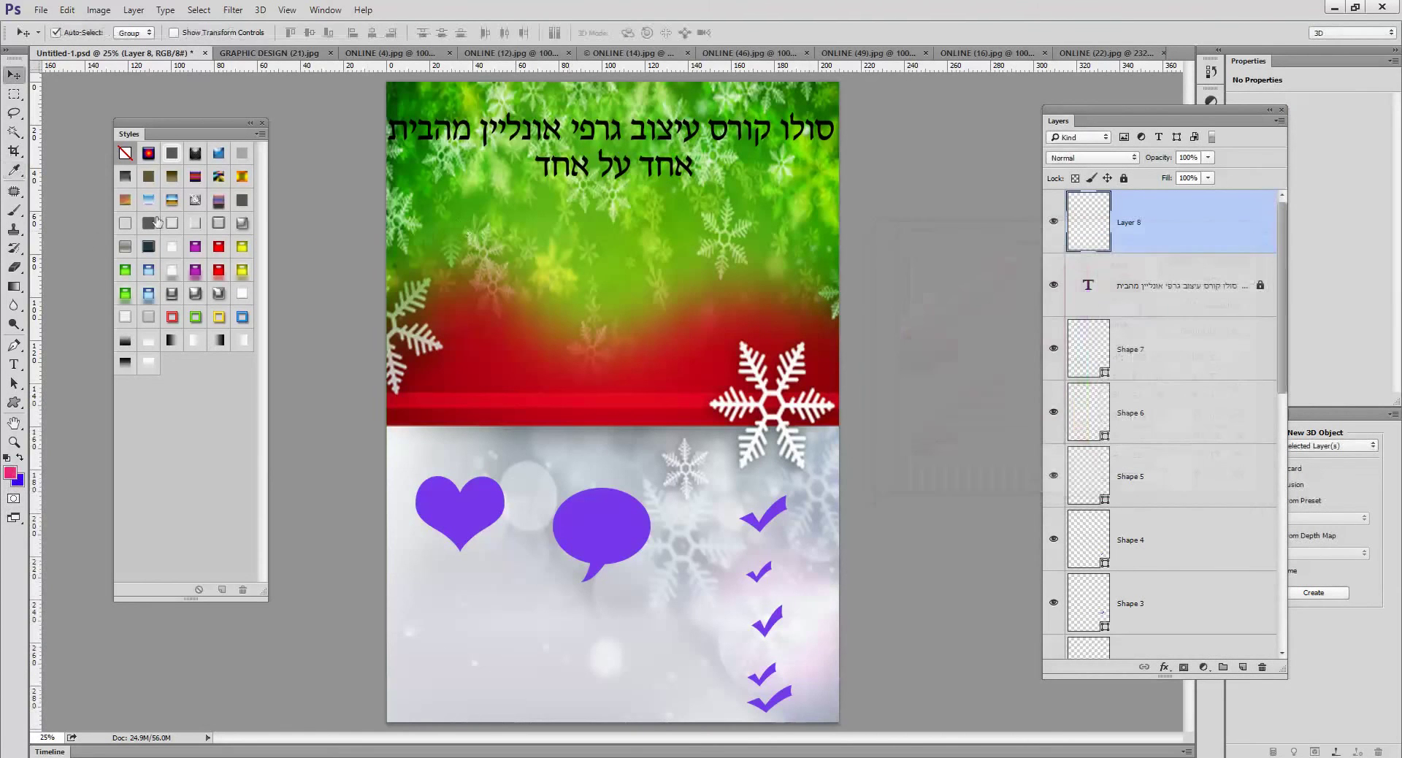
- Fill Layer 8 with a diagonal pink-to-blue radial gradient and set its blend mode to Overlay
key("g")
left_click_drag(393, 143, 792, 617)
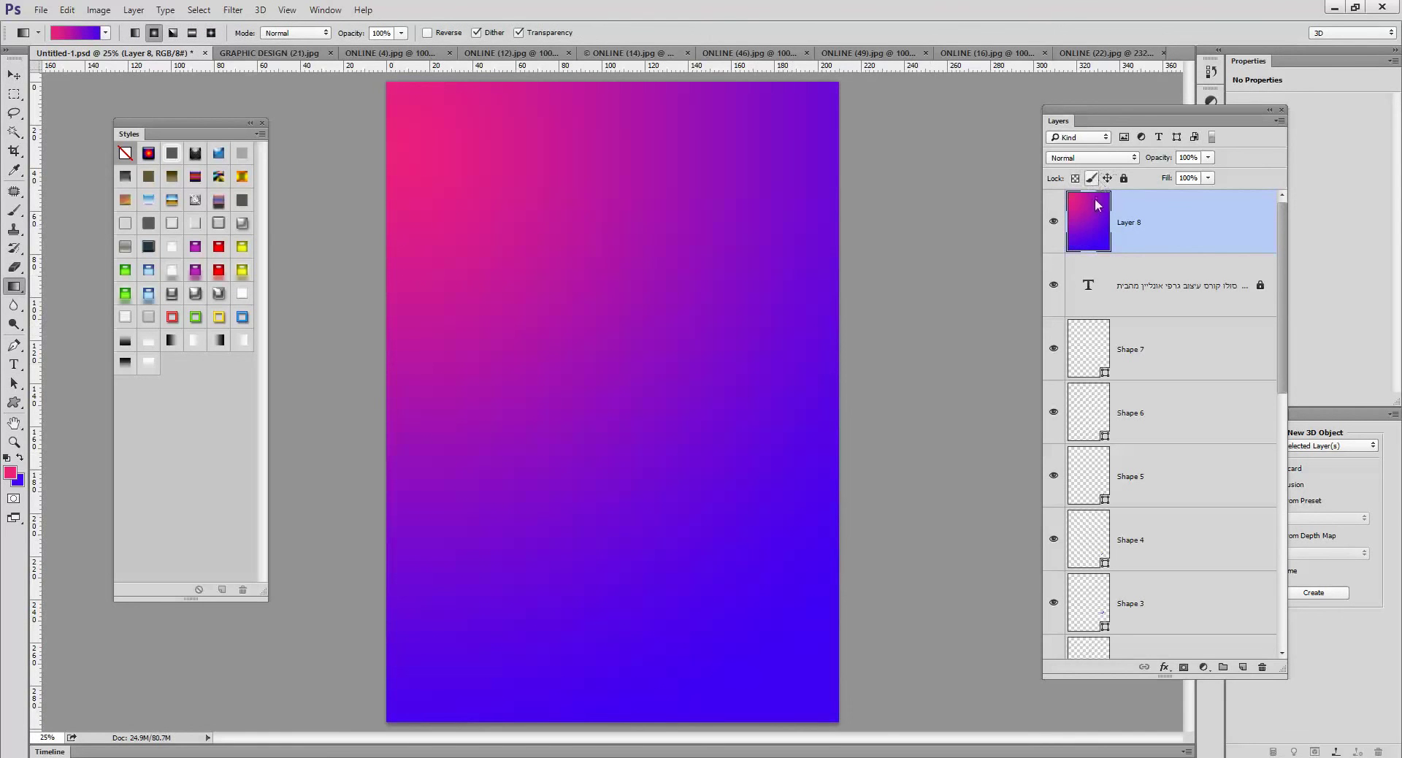
left_click(1106, 159)
left_click(1062, 302)
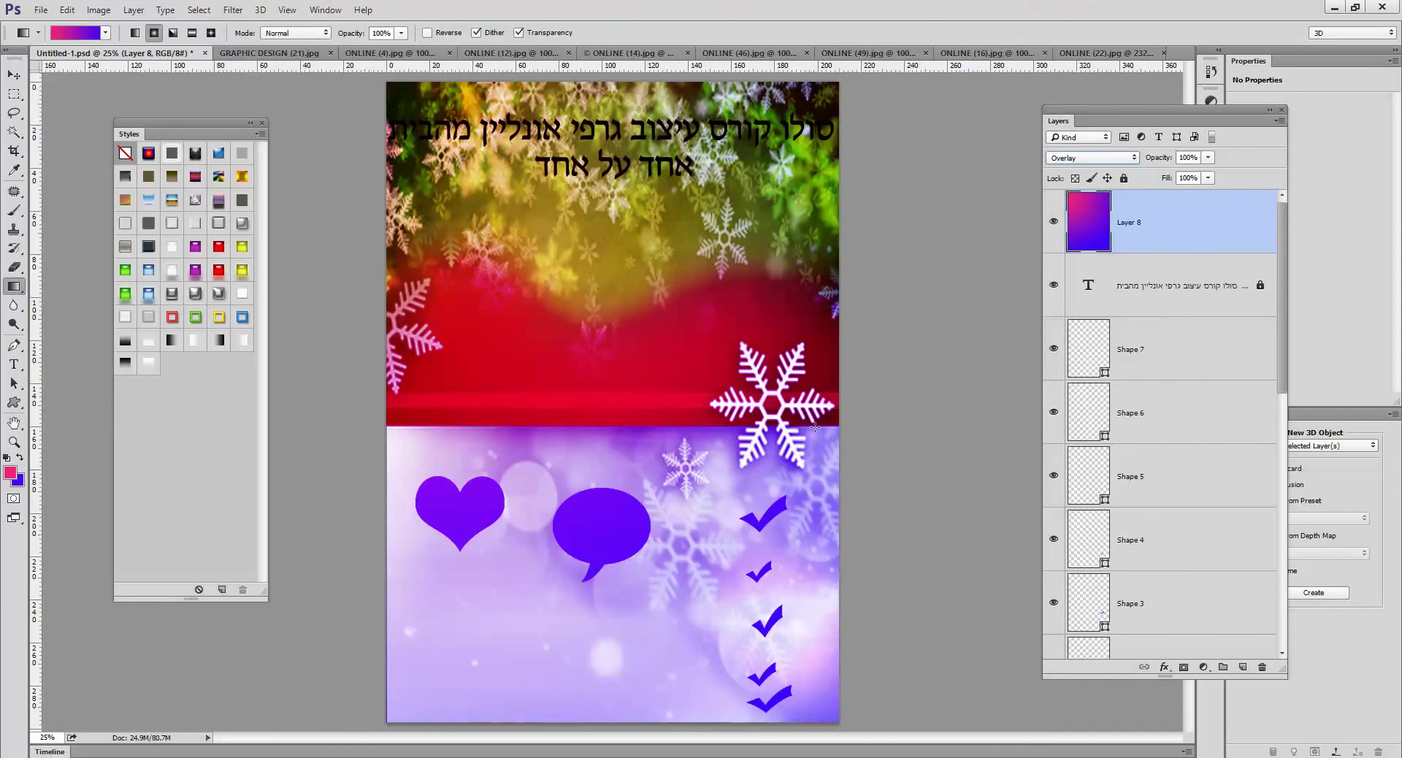
- Hide the gradient on Layer 8 and the five check mark layers, Shape 7 to Shape 3
left_click(1054, 223)
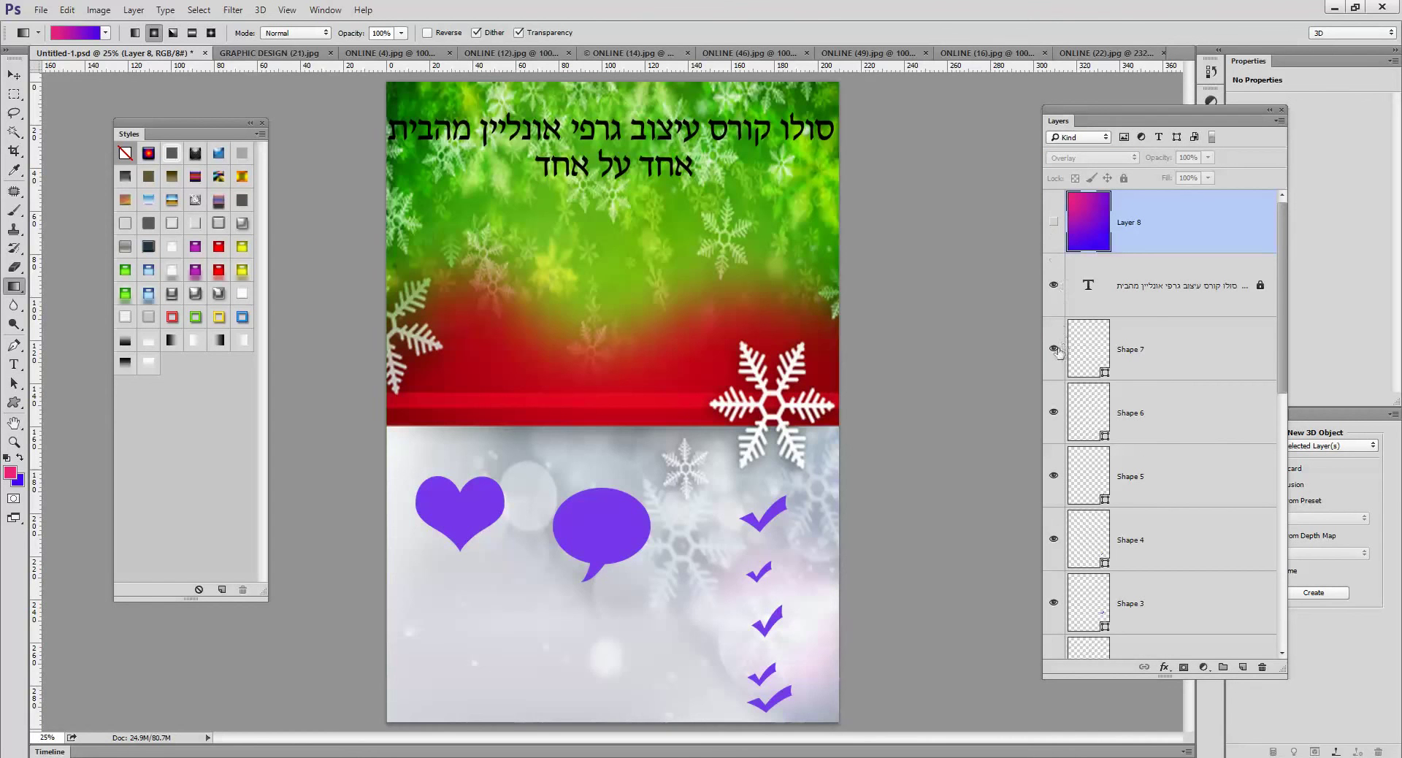
left_click(1054, 413)
left_click(1053, 477)
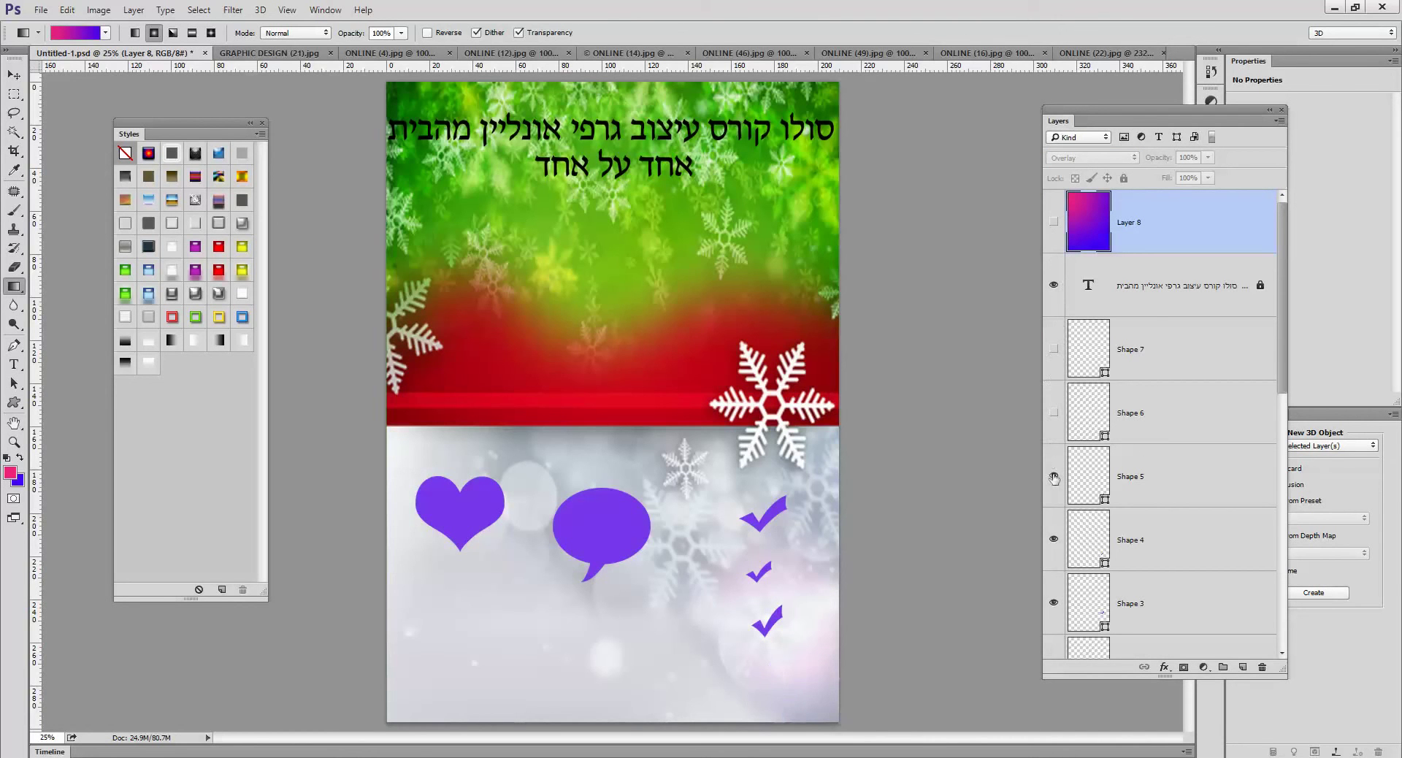
left_click(1054, 539)
left_click(1054, 603)
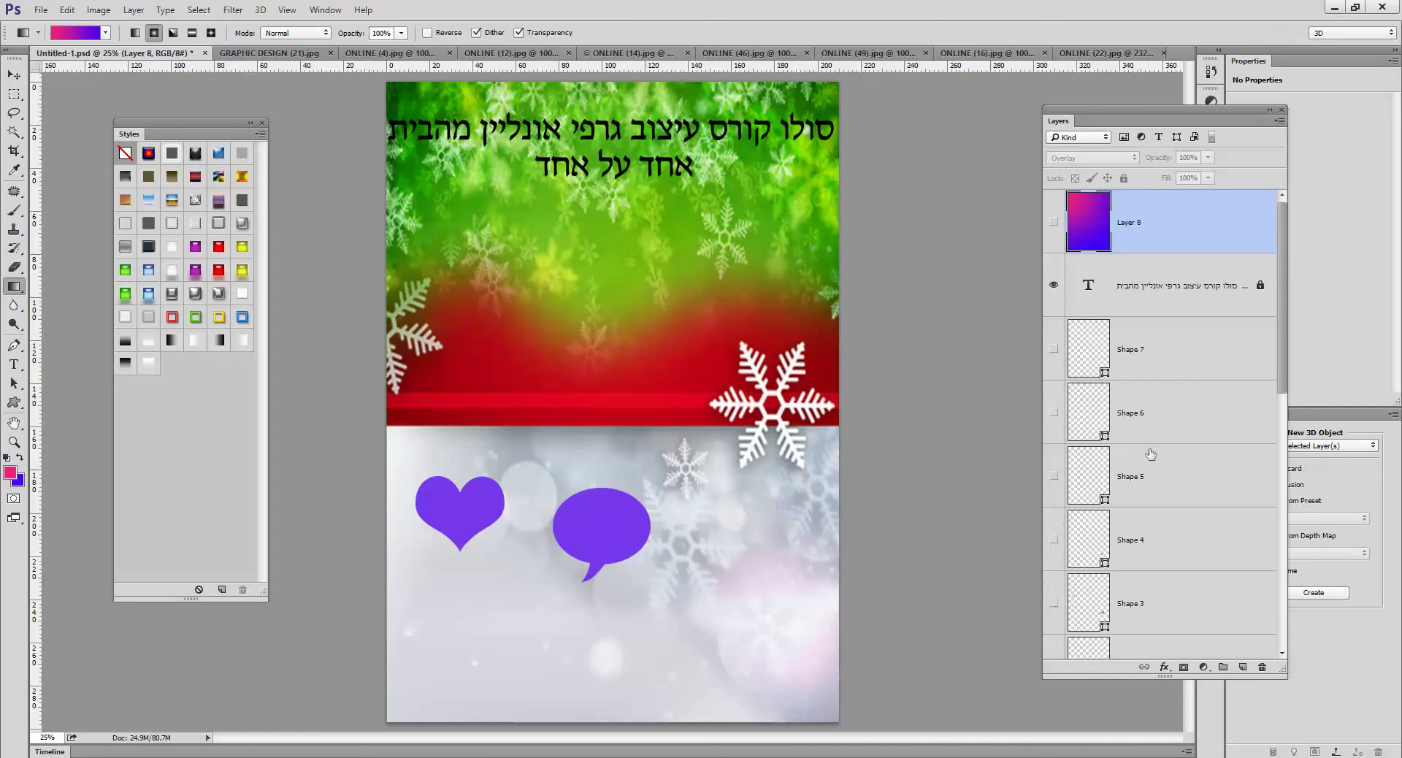
- Hide the speech bubble and heart shape layers and the two background pictures on Layer 6 and Layer 7
scroll(1156, 453, "down", 3)
scroll(1156, 453, "down", 2)
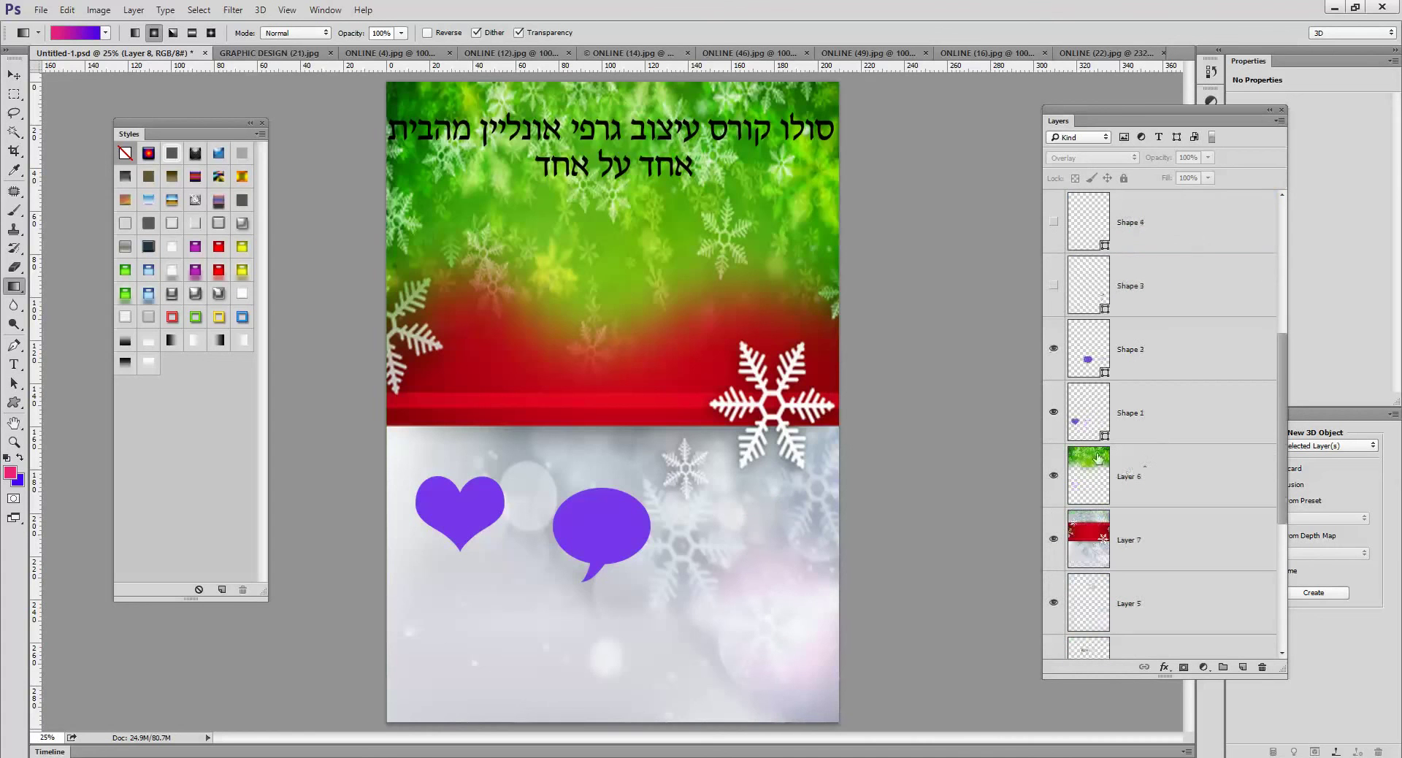
left_click(1054, 349)
left_click(1054, 413)
left_click(1054, 476)
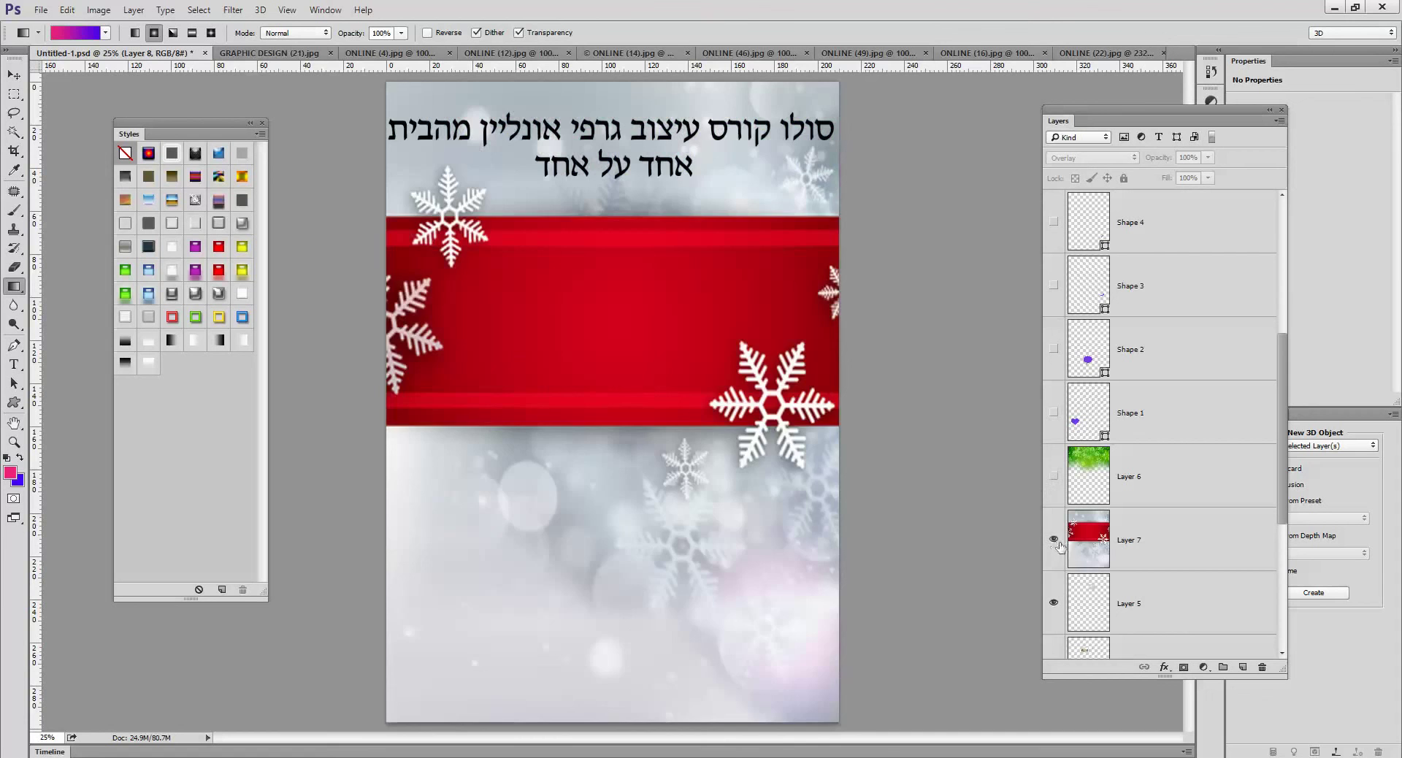
left_click(1056, 543)
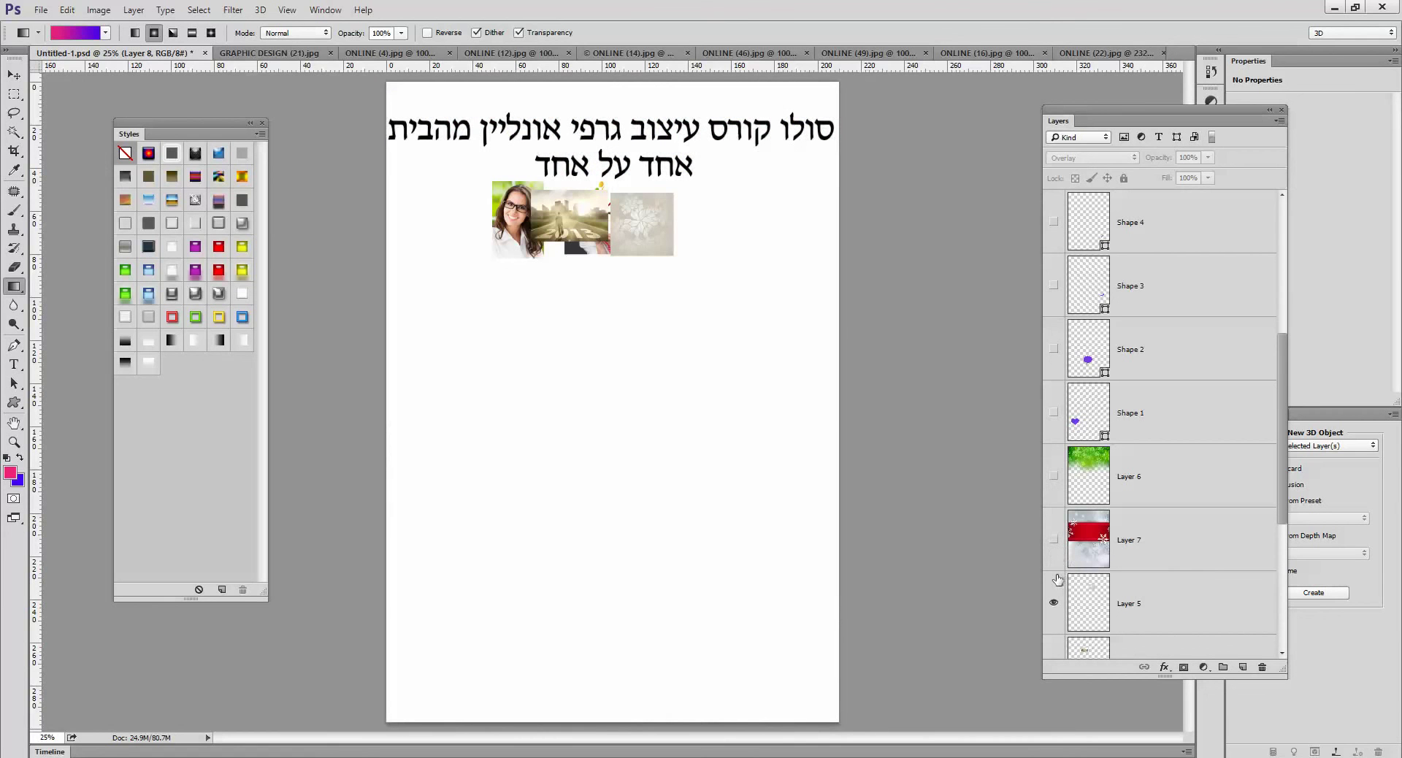